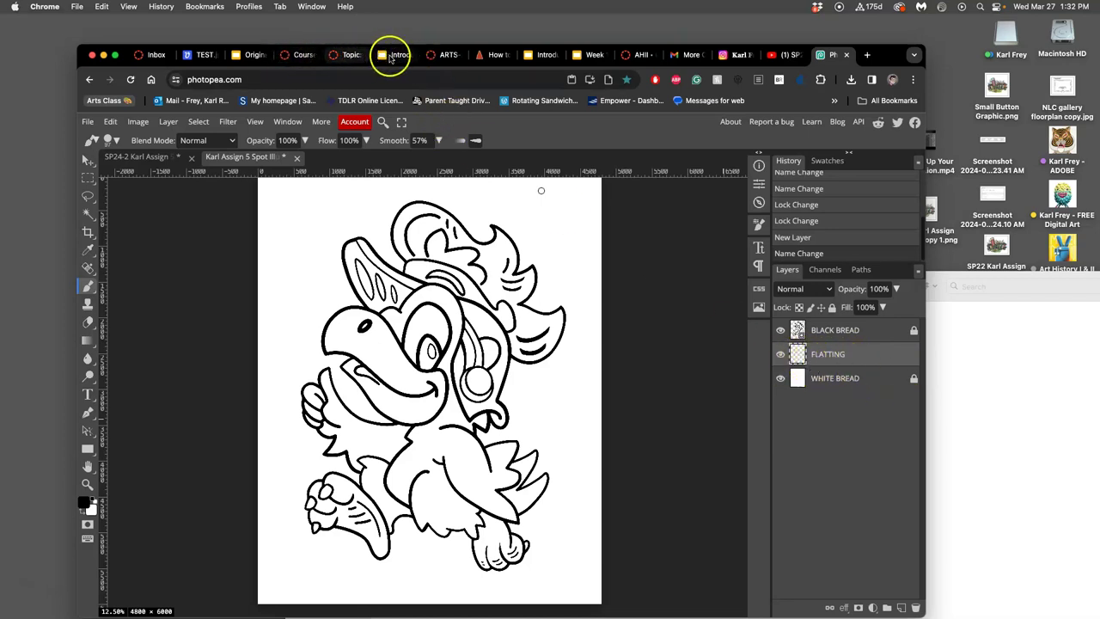
# Step: Switch from Photopea to the Canvas course discussion page on digital coloring
pyautogui.click(349, 55)
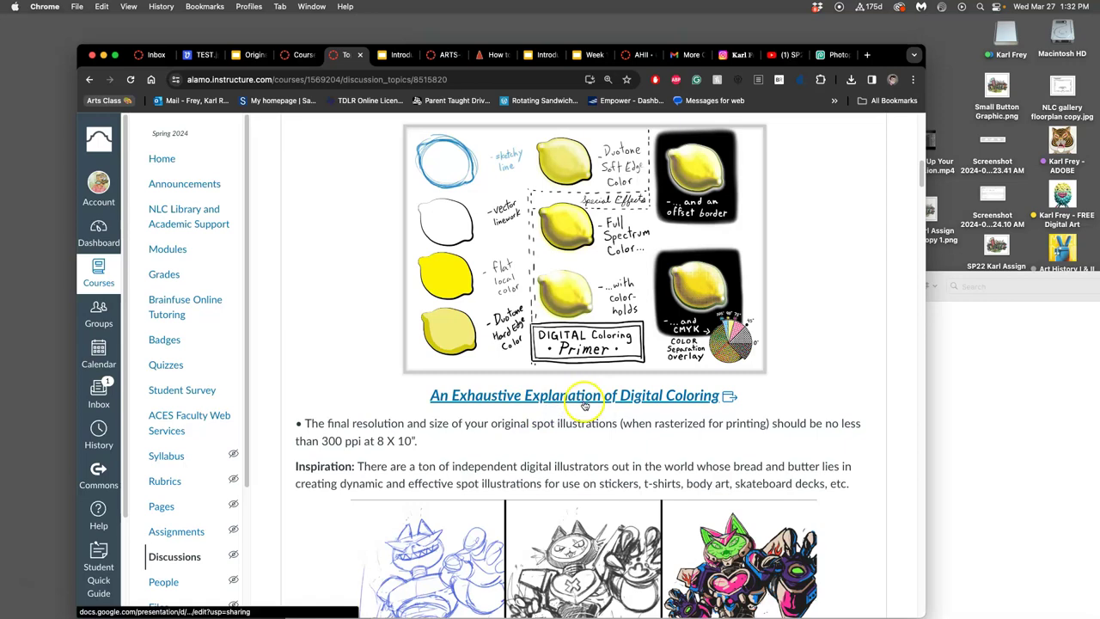
# Step: Open the Introduction to Digital Coloring deck at slide 4's comic page and colour-mix chart
pyautogui.click(394, 54)
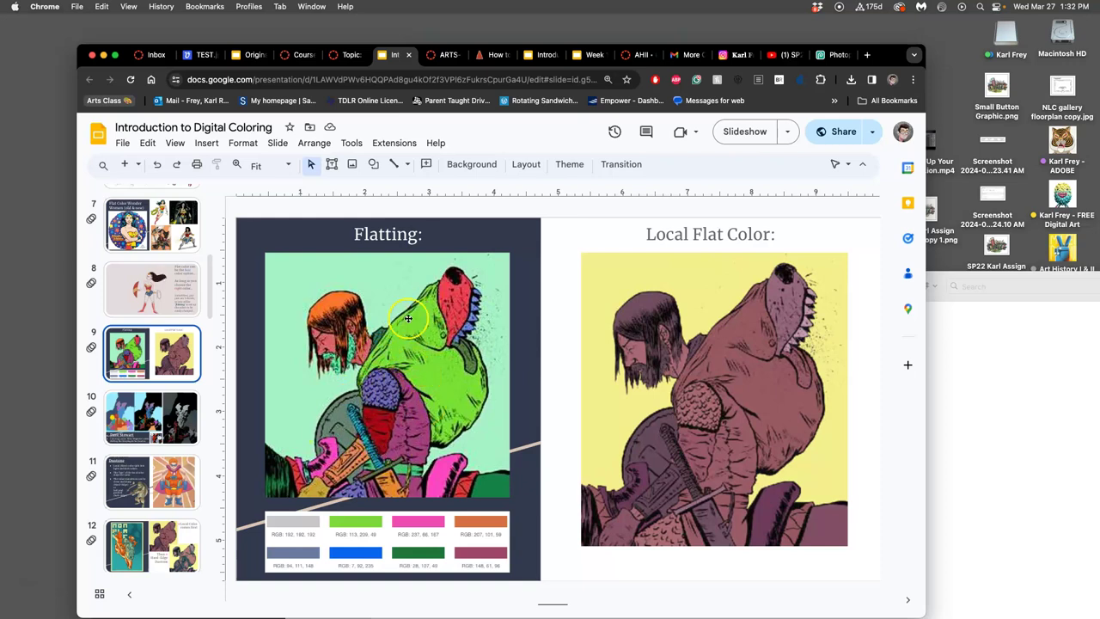
pyautogui.scroll(10, 172, 361)
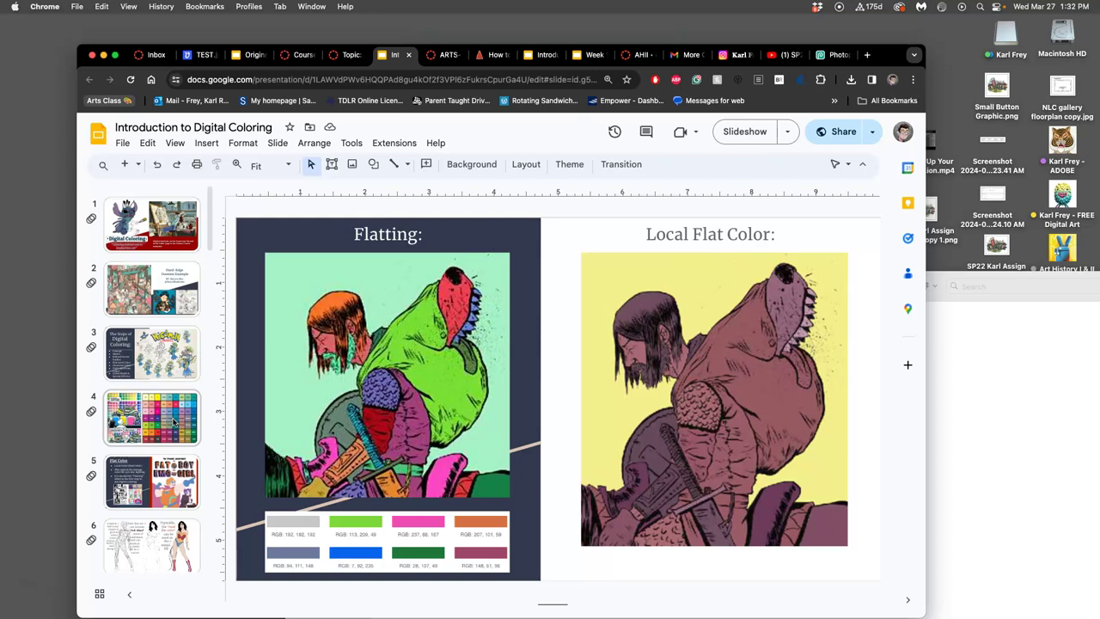
pyautogui.click(173, 420)
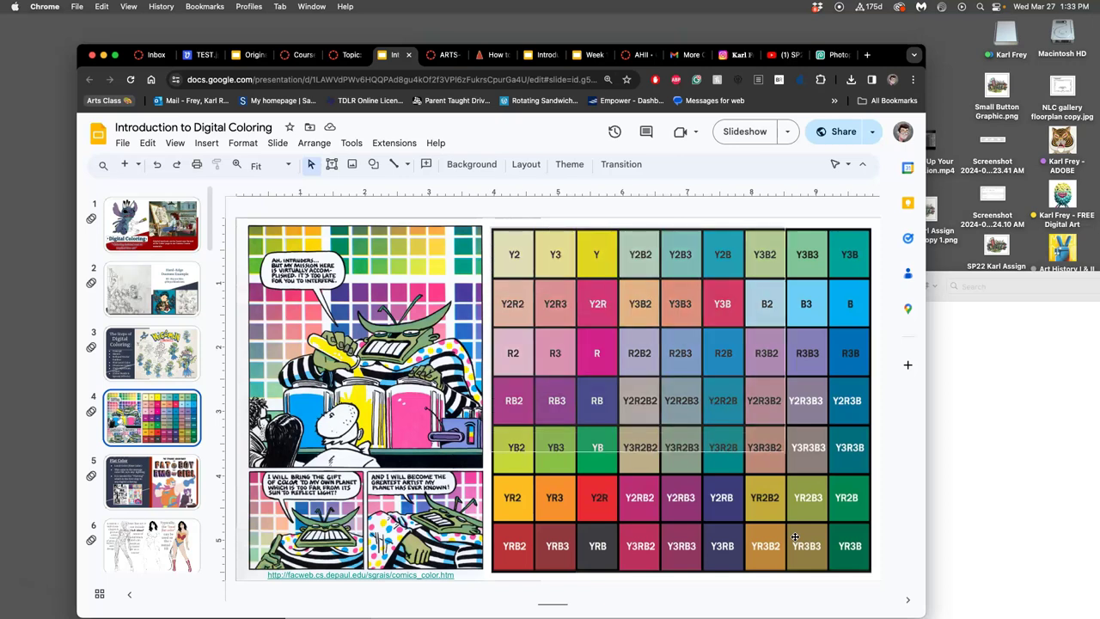
# Step: Screenshot the colour-mix table, view slide 17's watercolor chart, then go back to slide 4
pyautogui.moveTo(795, 537); pyautogui.dragTo(875, 576)
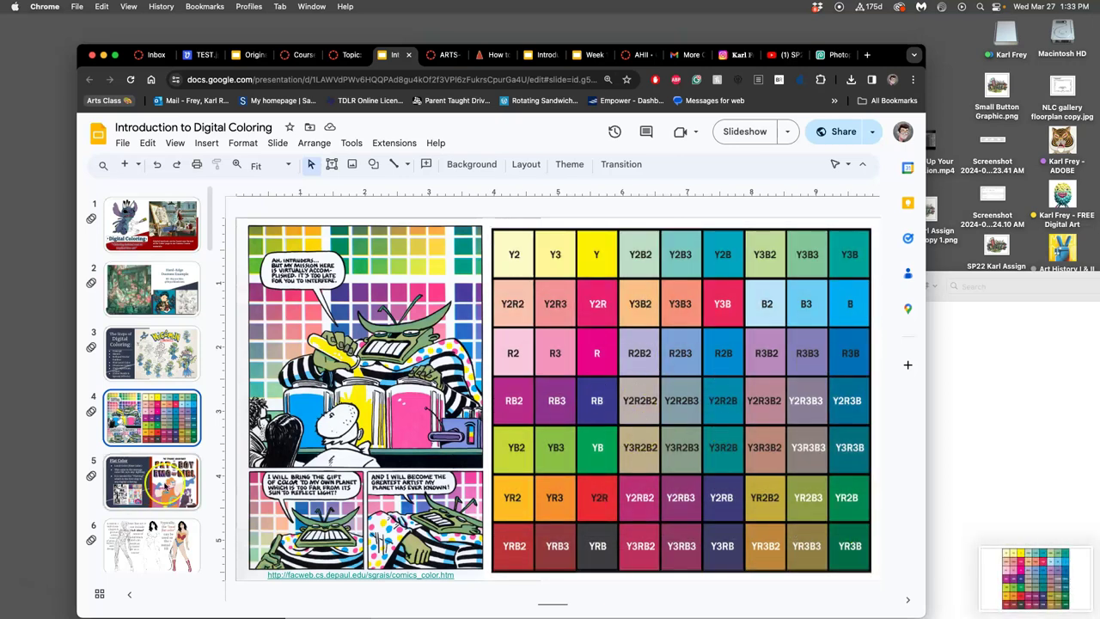
pyautogui.scroll(-10, 165, 488)
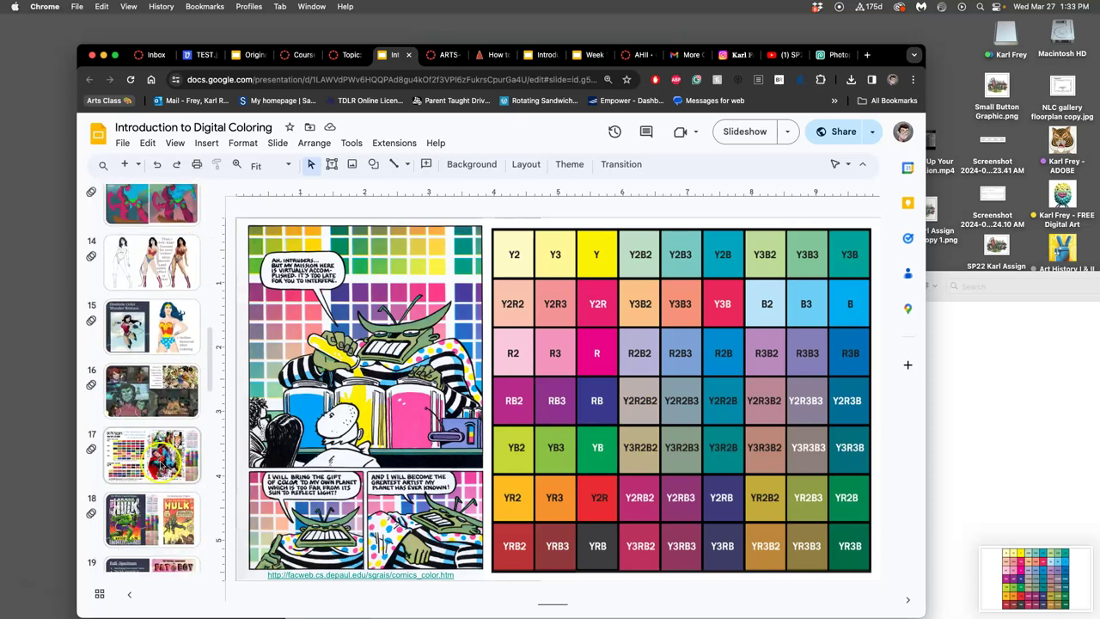
pyautogui.click(161, 464)
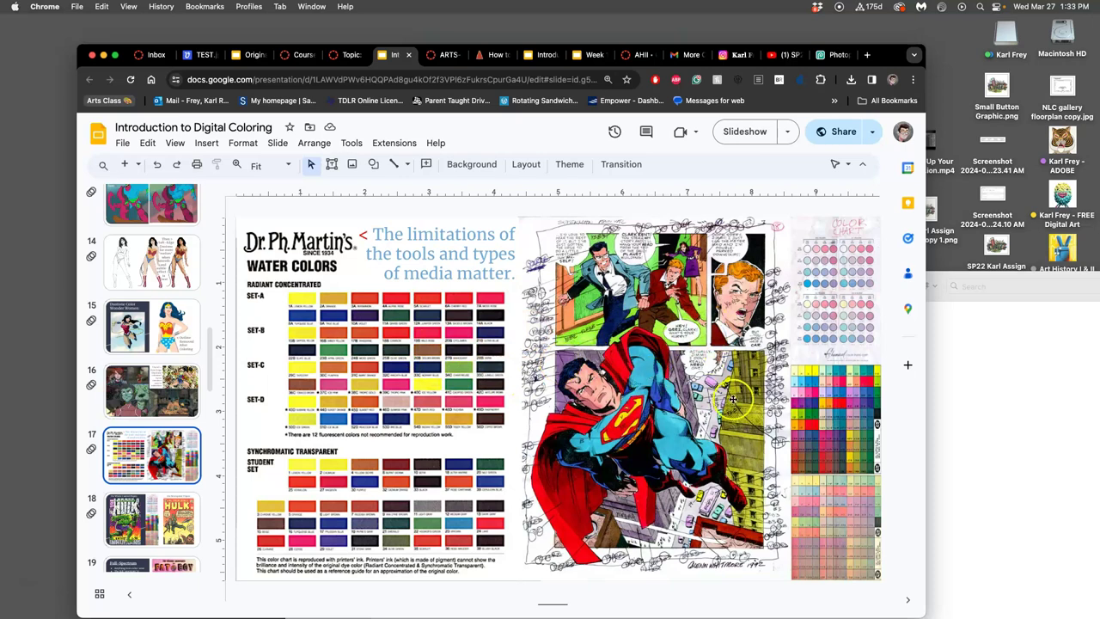
pyautogui.scroll(15, 180, 335)
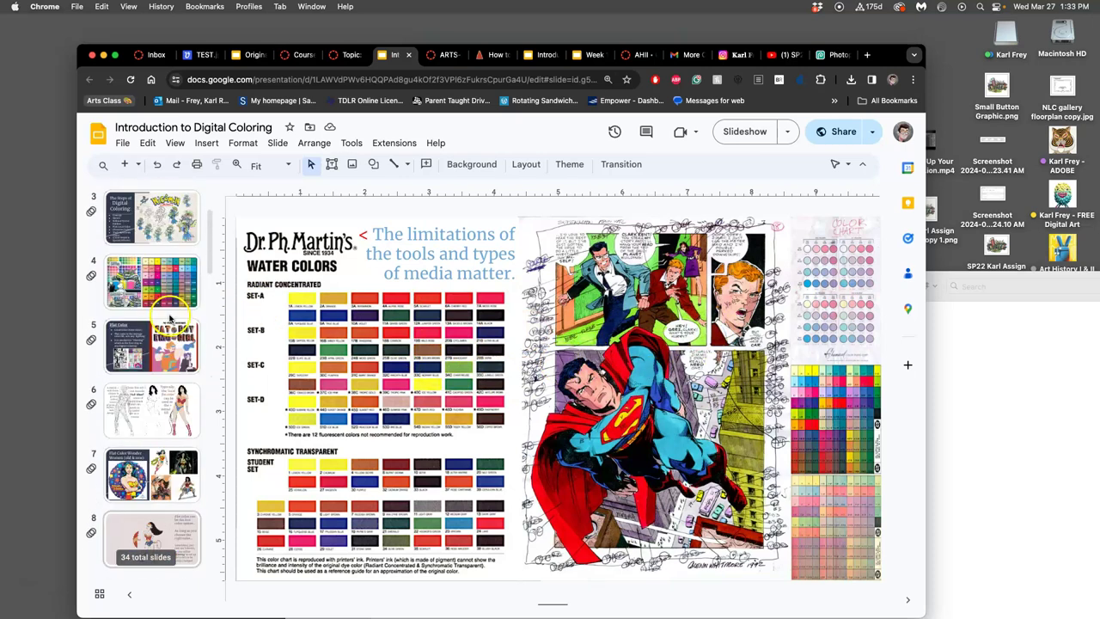
pyautogui.click(152, 417)
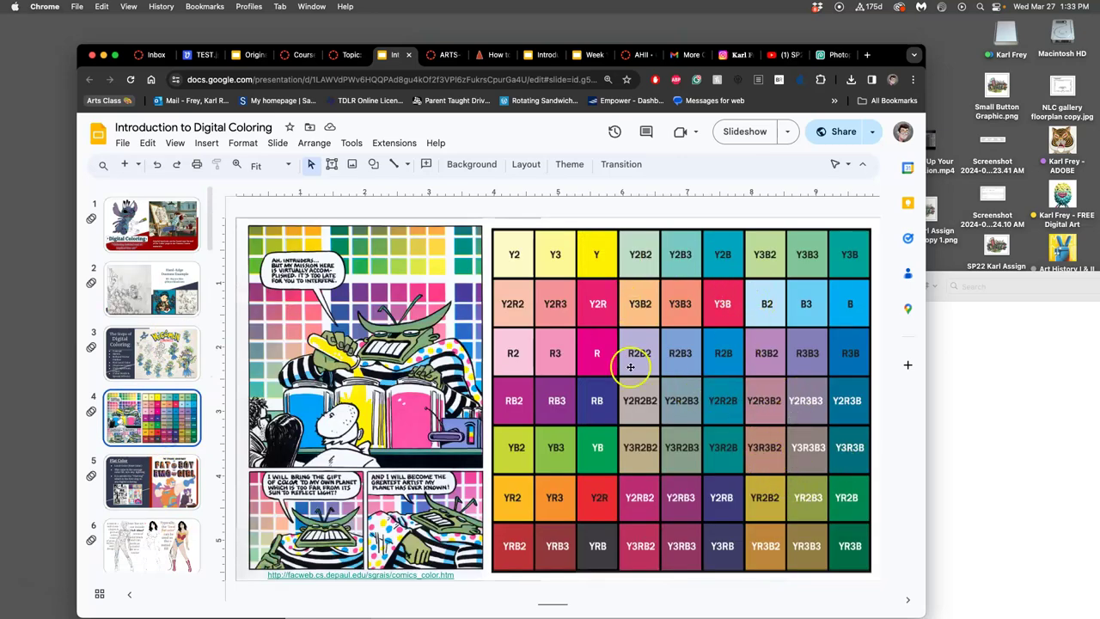
# Step: Move the colour-chart screenshot from the desktop into the Assignment #5 folder
pyautogui.press('F11')
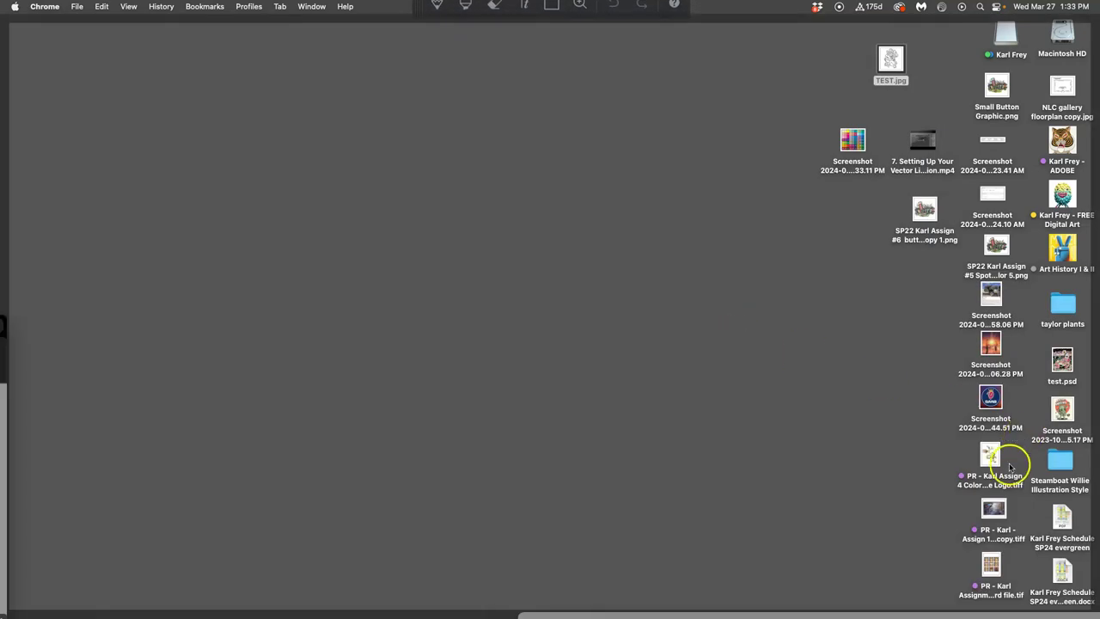
pyautogui.moveTo(851, 140); pyautogui.dragTo(507, 413)
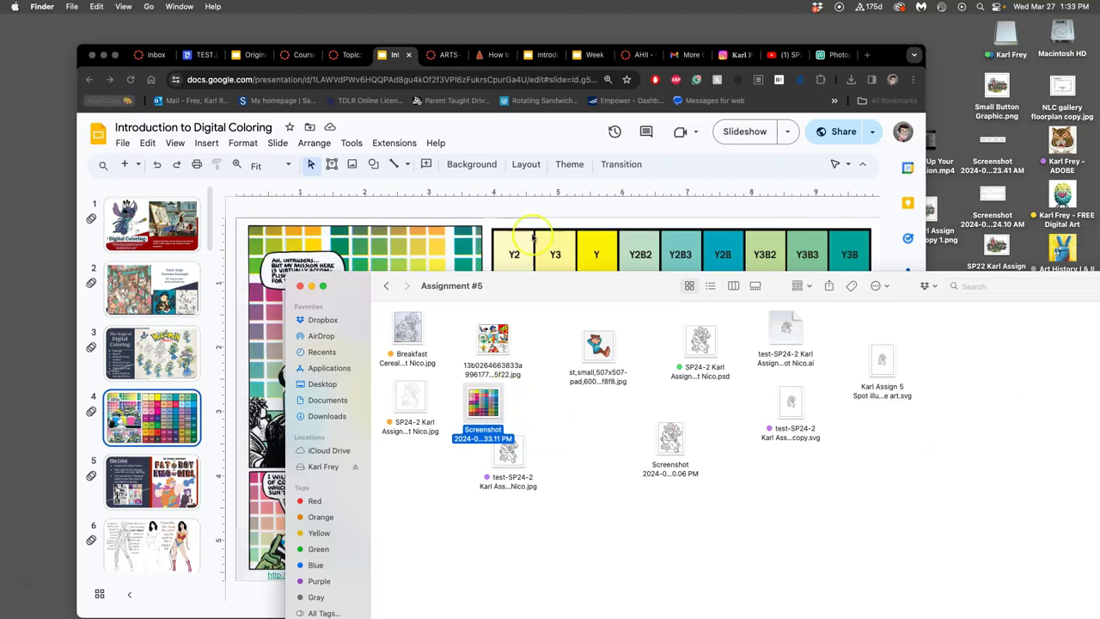
# Step: Place the cartoon reference collage on the bird page, shrunk into the top-left corner
pyautogui.click(832, 55)
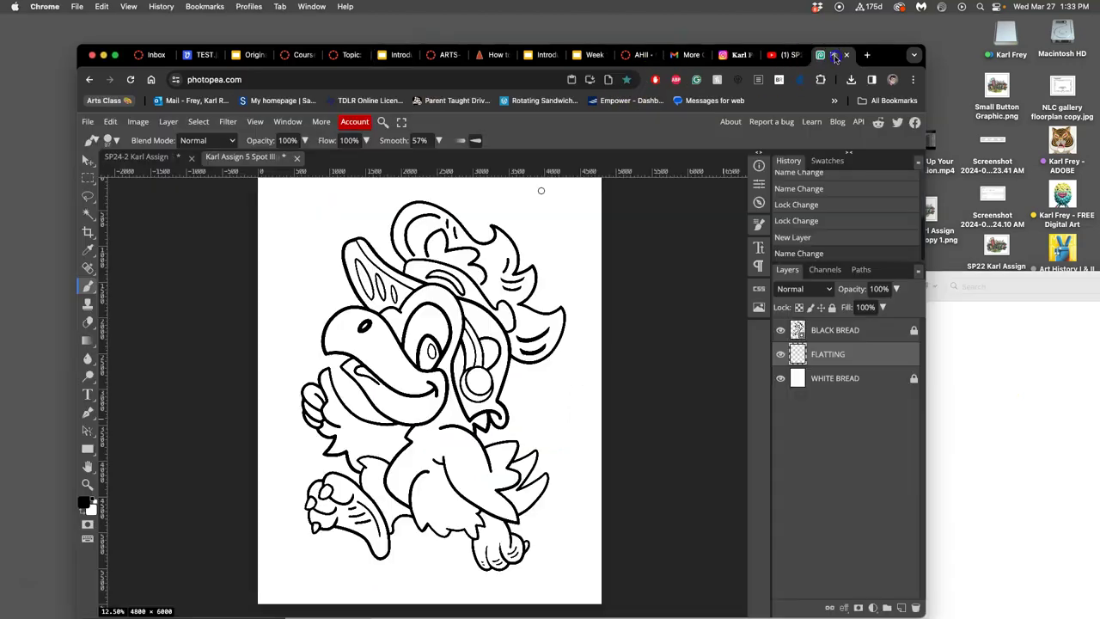
pyautogui.click(977, 384)
pyautogui.moveTo(494, 217); pyautogui.dragTo(822, 265)
pyautogui.moveTo(815, 316); pyautogui.dragTo(295, 211)
pyautogui.moveTo(466, 396); pyautogui.dragTo(353, 234)
pyautogui.moveTo(370, 281); pyautogui.dragTo(329, 260)
pyautogui.press('Return')
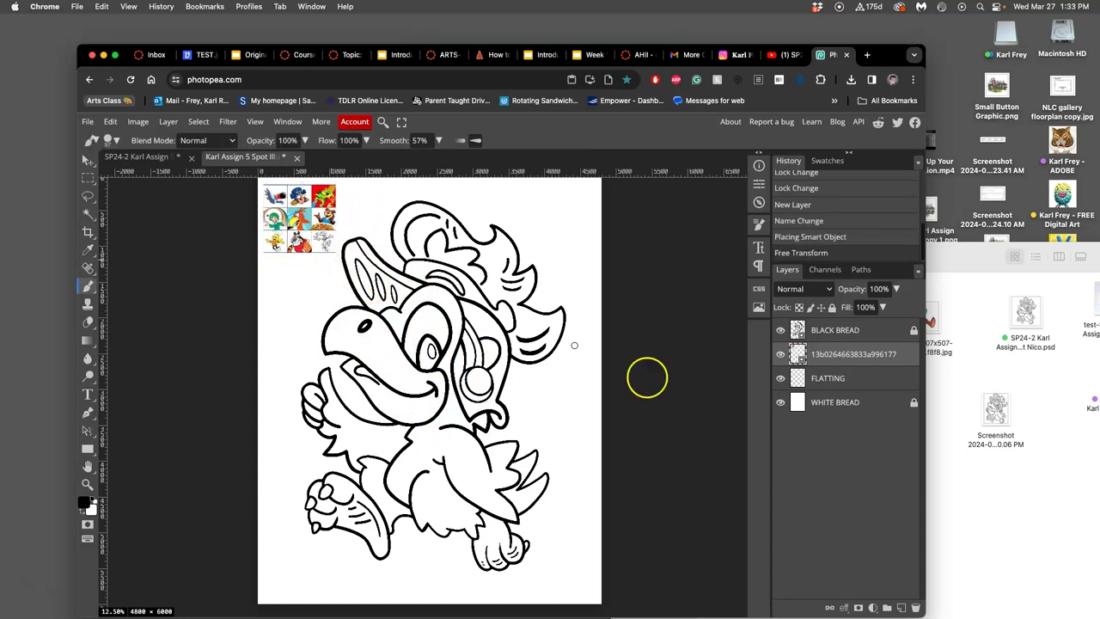
# Step: Add the colour-mix chart screenshot, scaled down into the page's top-right corner
pyautogui.click(983, 491)
pyautogui.moveTo(811, 386); pyautogui.dragTo(569, 251)
pyautogui.moveTo(473, 388); pyautogui.dragTo(539, 272)
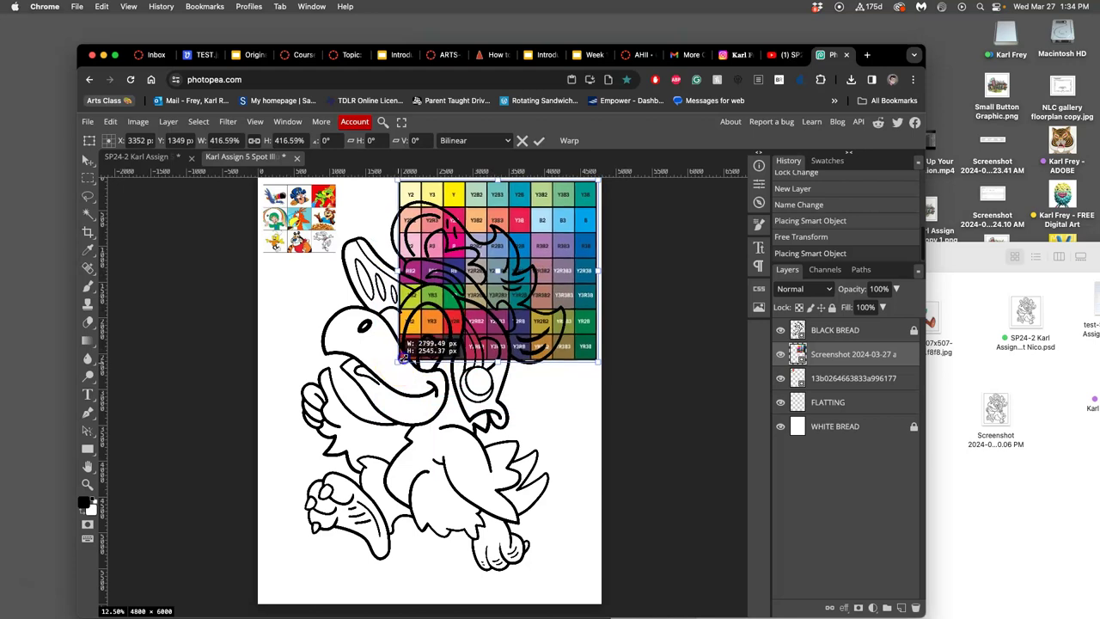
pyautogui.moveTo(398, 361); pyautogui.dragTo(521, 250)
pyautogui.press('Return')
pyautogui.press('b')
pyautogui.scroll(1, 545, 460)
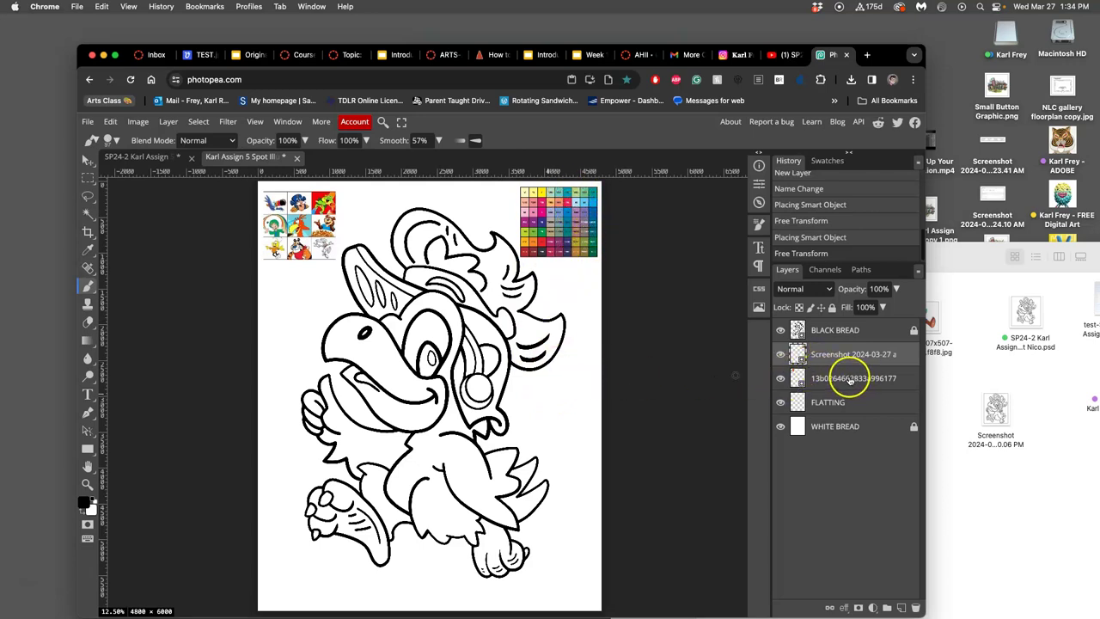
# Step: Drop the bear reference image onto the canvas and shrink it into the bottom-left corner
pyautogui.moveTo(930, 325); pyautogui.dragTo(313, 402)
pyautogui.moveTo(412, 392); pyautogui.dragTo(312, 538)
pyautogui.moveTo(422, 445); pyautogui.dragTo(348, 526)
pyautogui.moveTo(298, 555); pyautogui.dragTo(302, 549)
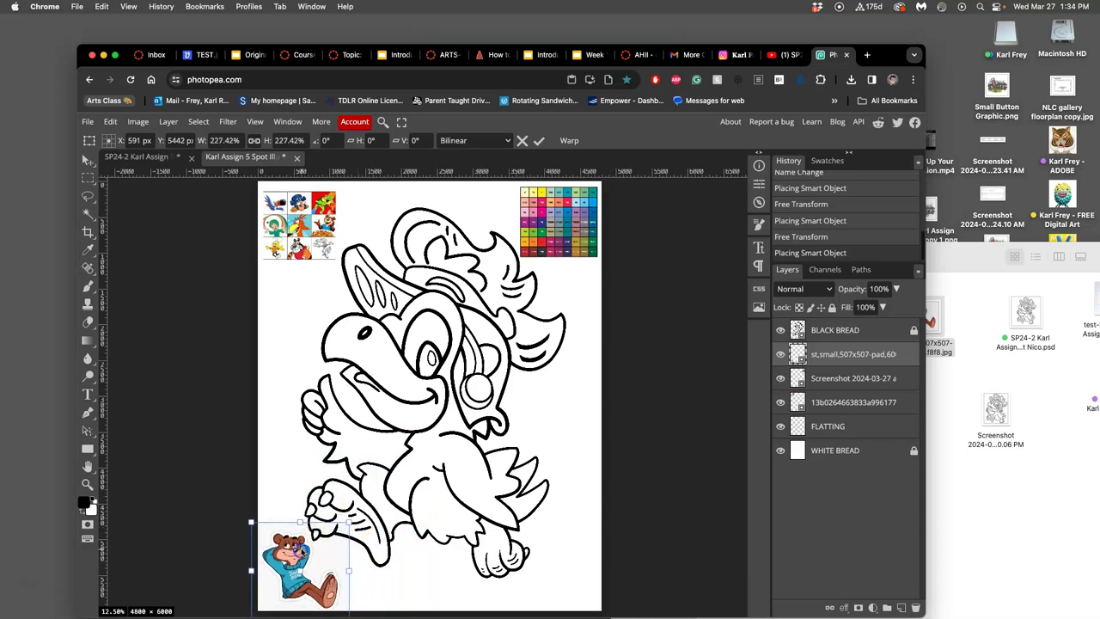
# Step: Tilt the bear image 7.5° counterclockwise, fine-tune its position, and commit
pyautogui.click(458, 521)
pyautogui.scroll(-1, 458, 522)
pyautogui.click(394, 539)
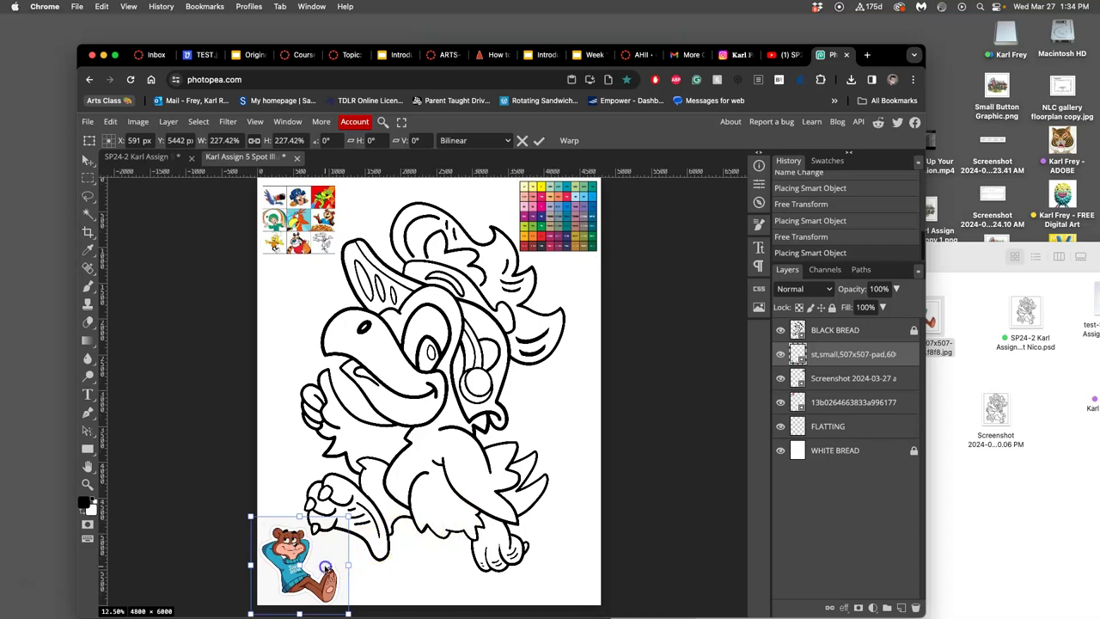
pyautogui.moveTo(326, 569); pyautogui.dragTo(328, 566)
pyautogui.moveTo(361, 509); pyautogui.dragTo(354, 501)
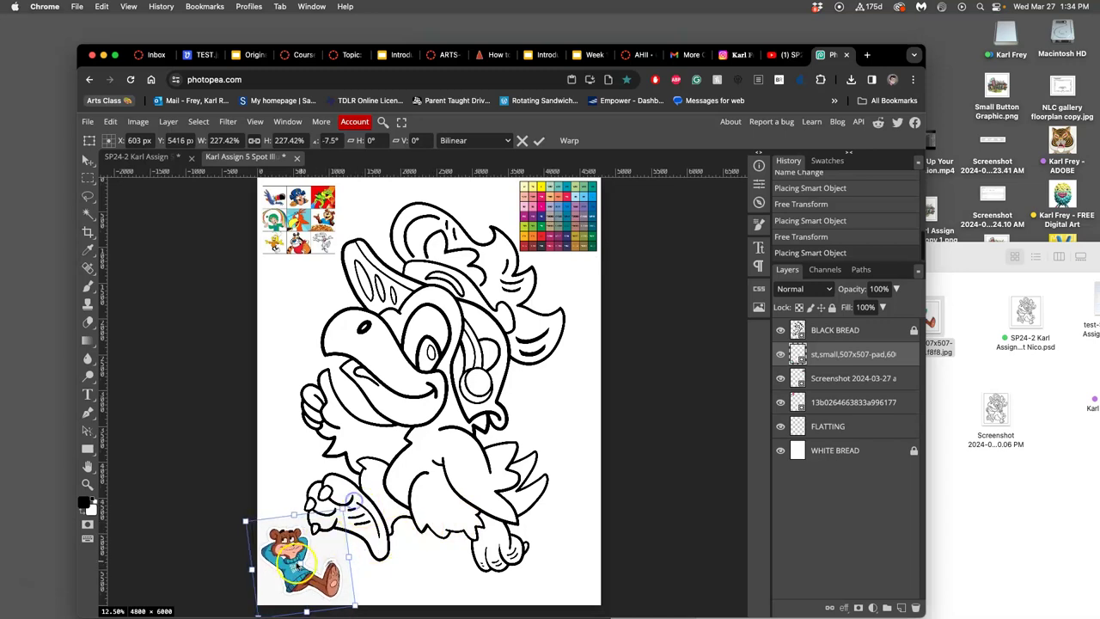
pyautogui.moveTo(293, 568); pyautogui.dragTo(294, 570)
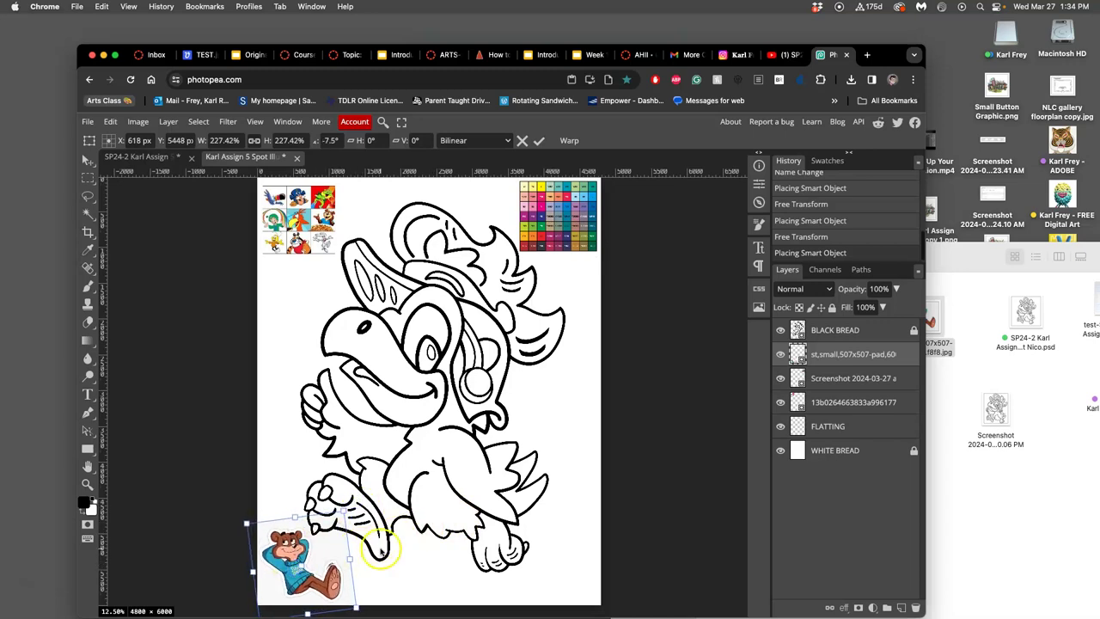
pyautogui.press('Return')
pyautogui.click(970, 373)
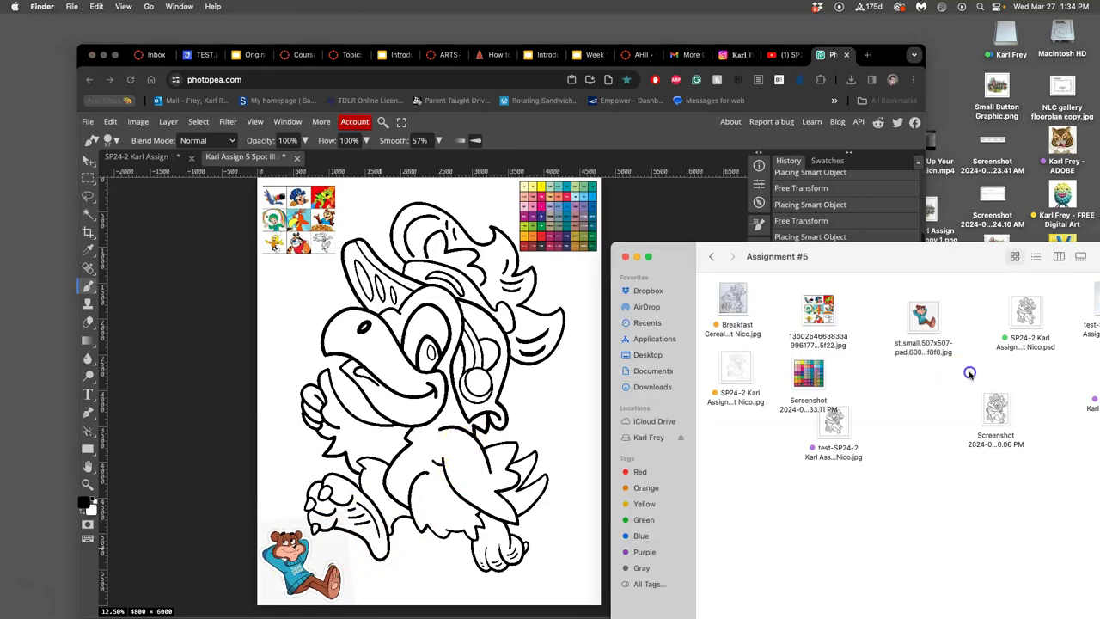
# Step: Screenshot the Canvas discussion's dragon sticker examples and save it into Assignment #5
pyautogui.click(351, 55)
pyautogui.scroll(-20, 624, 364)
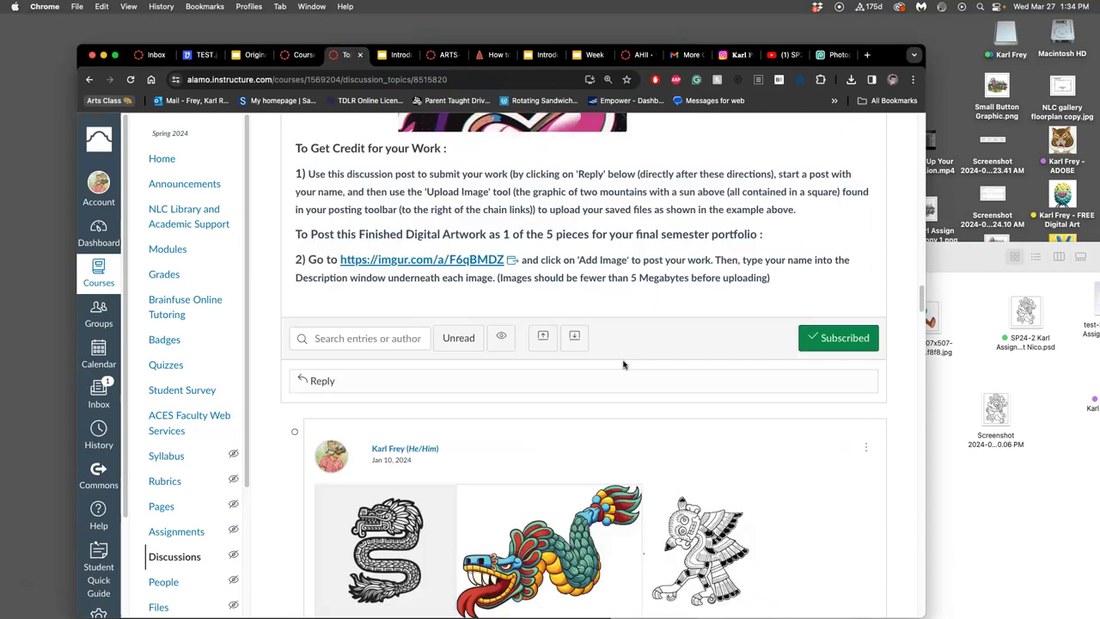
pyautogui.click(628, 365)
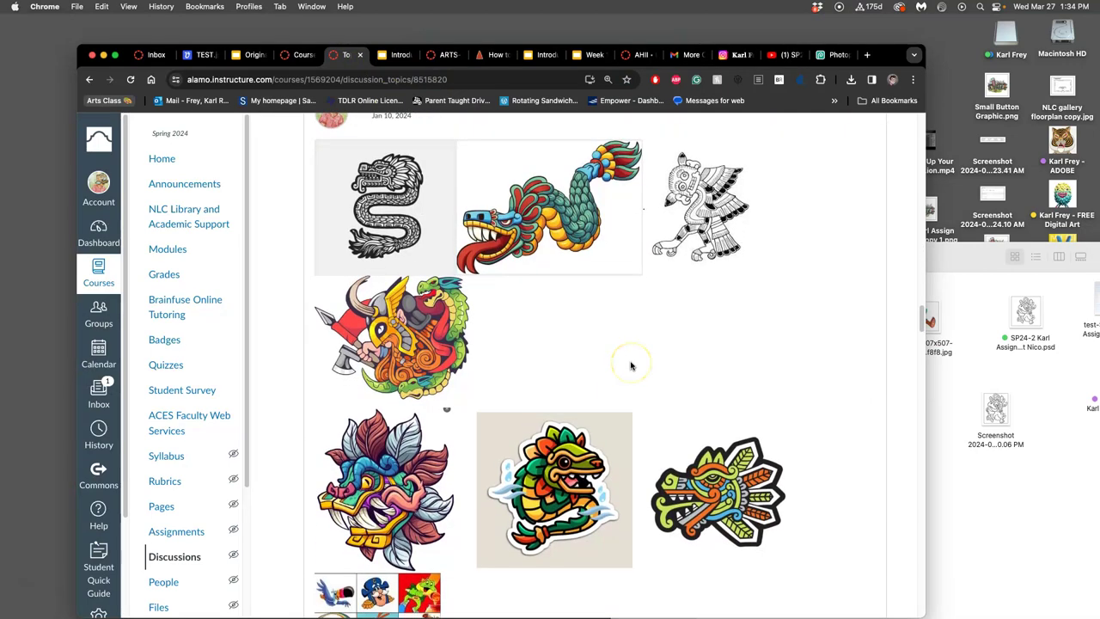
pyautogui.moveTo(737, 358); pyautogui.dragTo(754, 366)
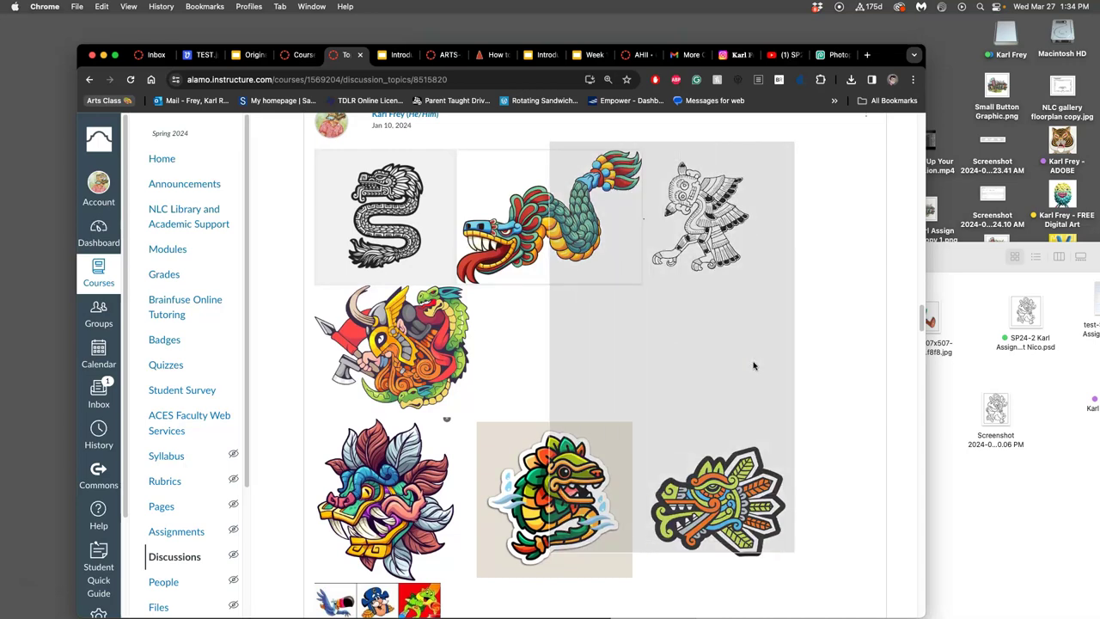
pyautogui.moveTo(307, 582); pyautogui.dragTo(984, 495)
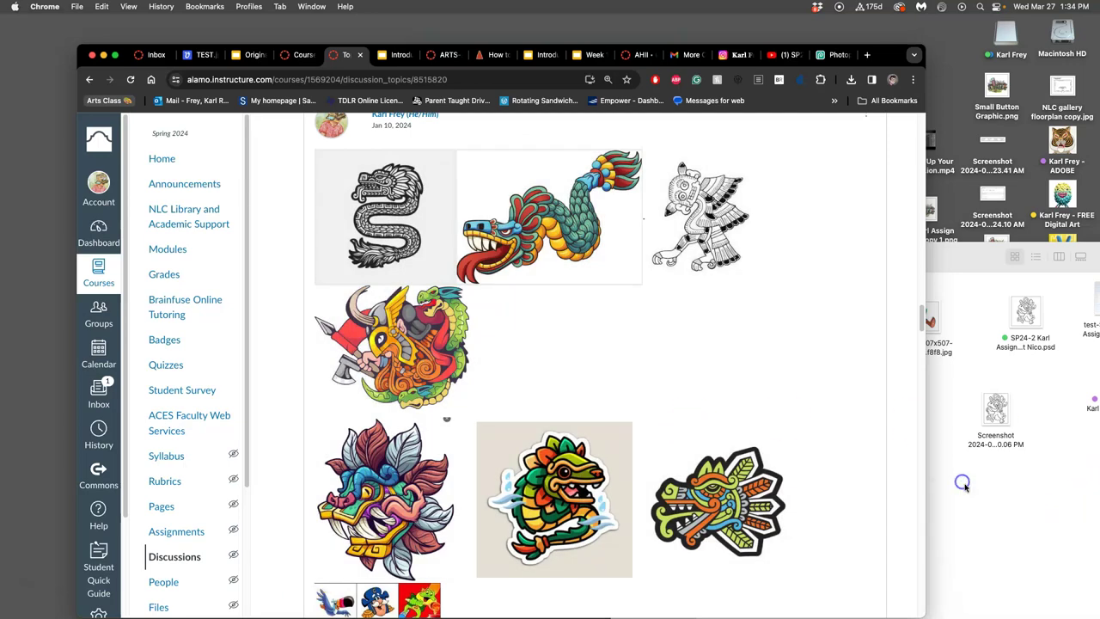
pyautogui.click(985, 492)
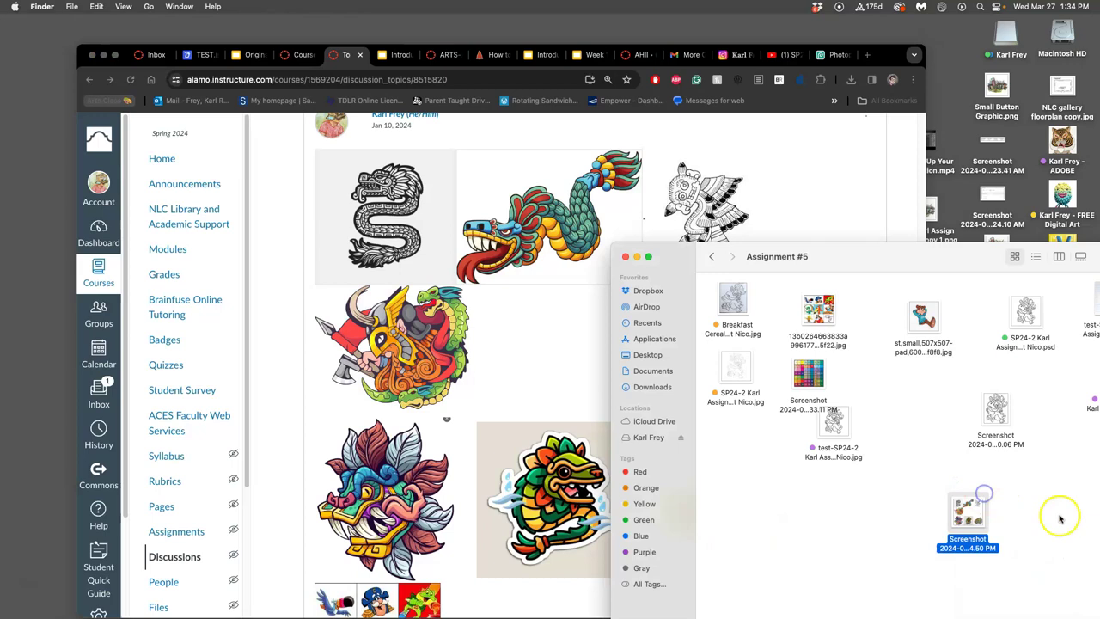
pyautogui.click(838, 55)
# Step: Place the dragon examples screenshot on the bird page, sized and positioned beside the bird's head
pyautogui.moveTo(974, 497); pyautogui.dragTo(559, 400)
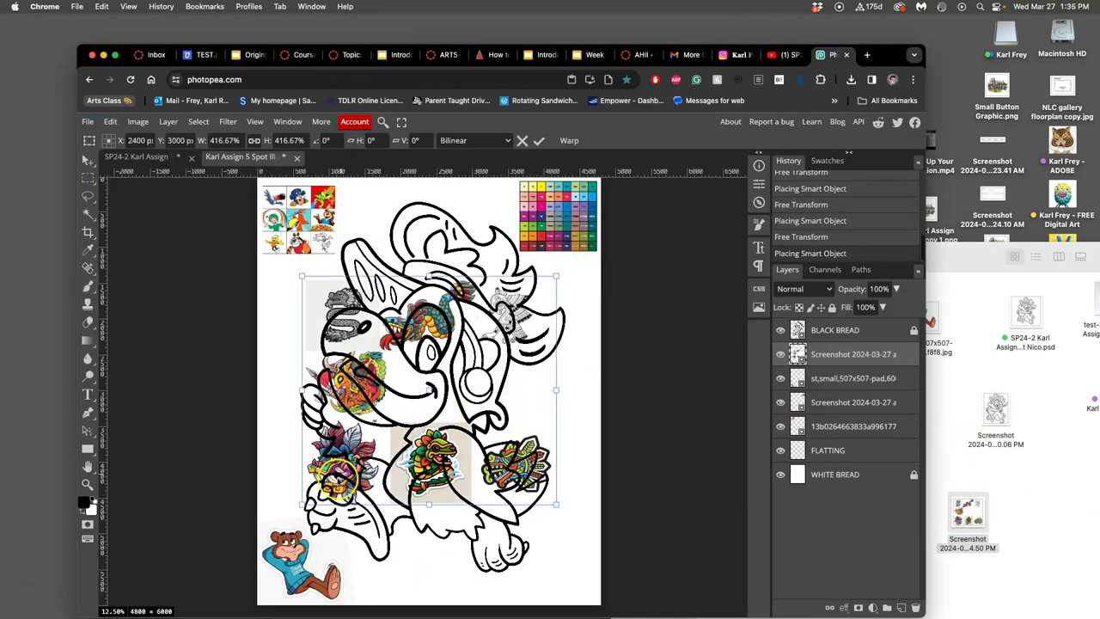
pyautogui.moveTo(303, 504); pyautogui.dragTo(537, 375)
pyautogui.moveTo(535, 302); pyautogui.dragTo(573, 368)
pyautogui.moveTo(588, 409); pyautogui.dragTo(593, 444)
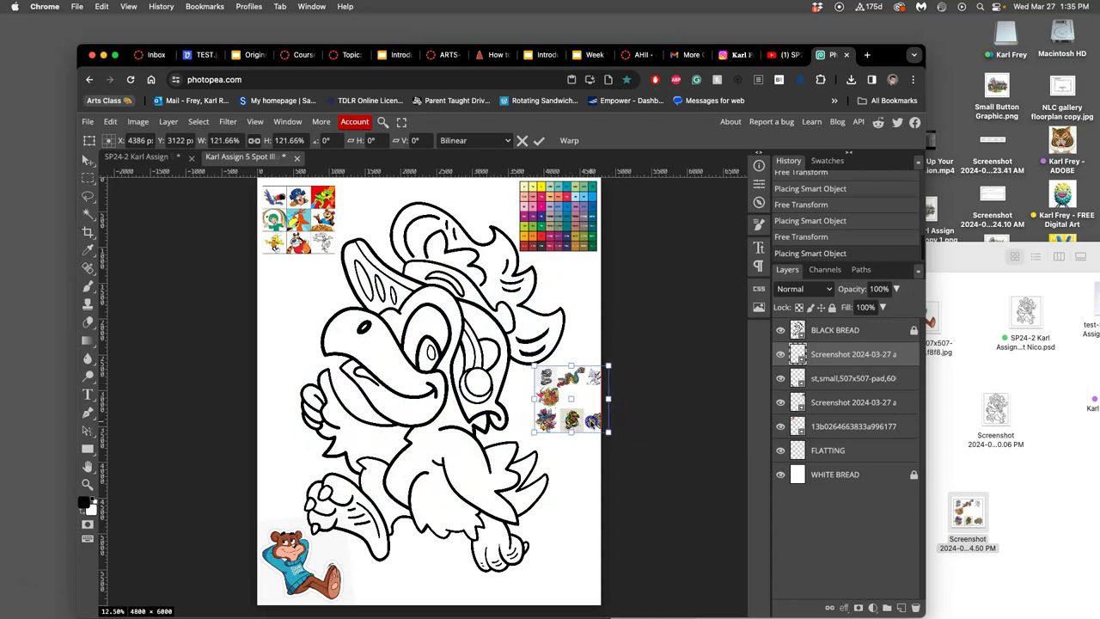
pyautogui.moveTo(617, 441); pyautogui.dragTo(705, 533)
pyautogui.moveTo(585, 450)
pyautogui.mouseDown()
pyautogui.moveTo(587, 401)
pyautogui.moveTo(588, 448)
pyautogui.mouseUp()
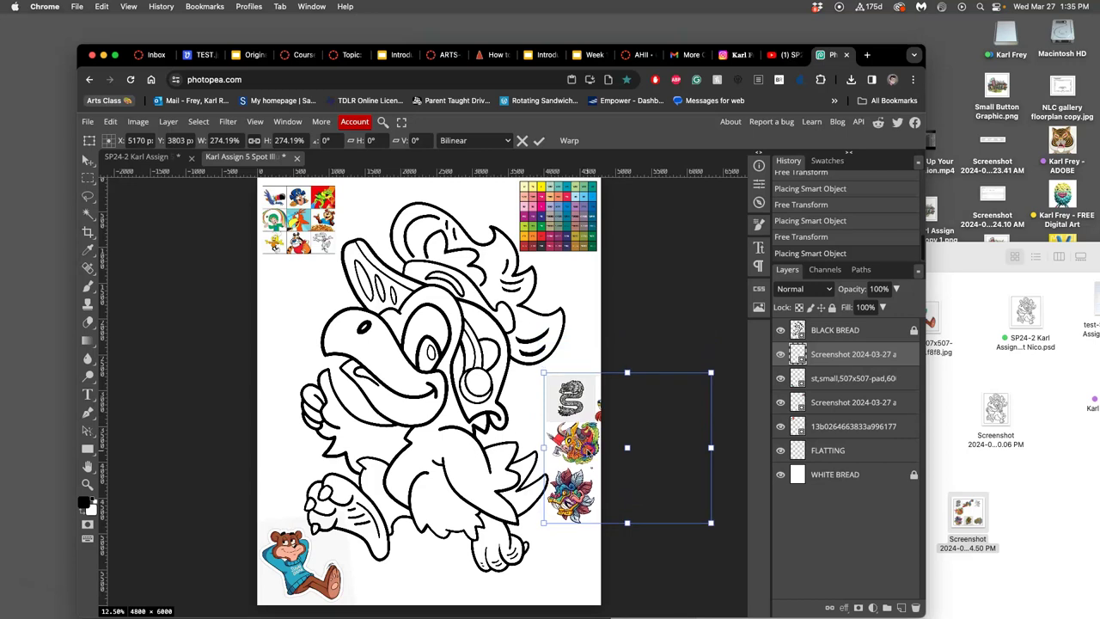
pyautogui.press('Return')
# Step: Duplicate the dragon screenshot layer, move the copy left, and open a new browser tab
pyautogui.press('super+j')
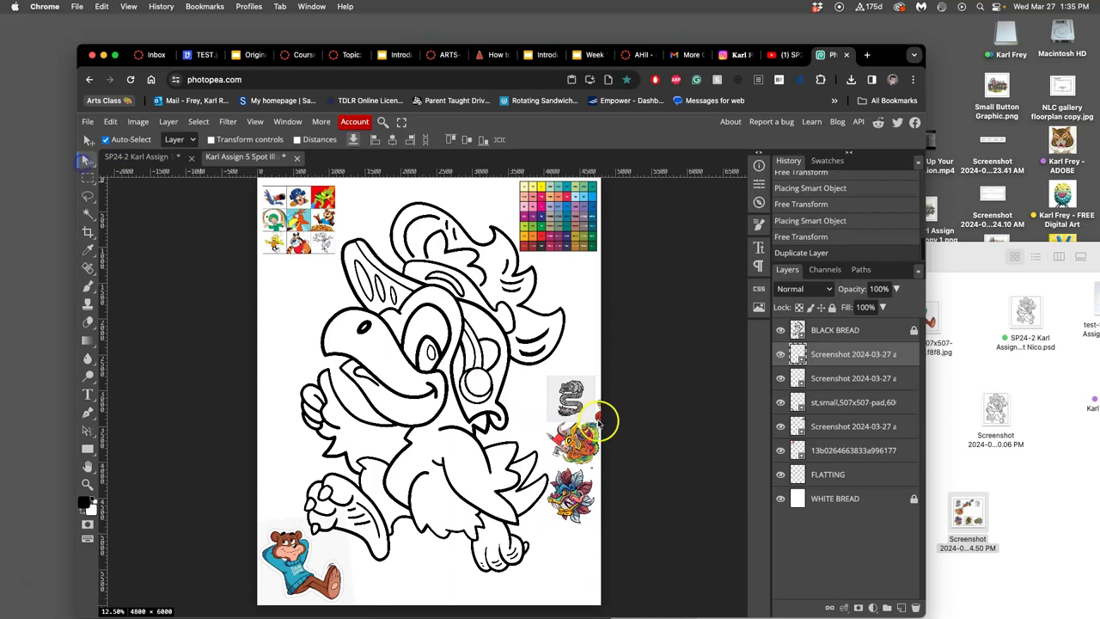
pyautogui.moveTo(602, 422); pyautogui.dragTo(188, 217)
pyautogui.press('super+t')
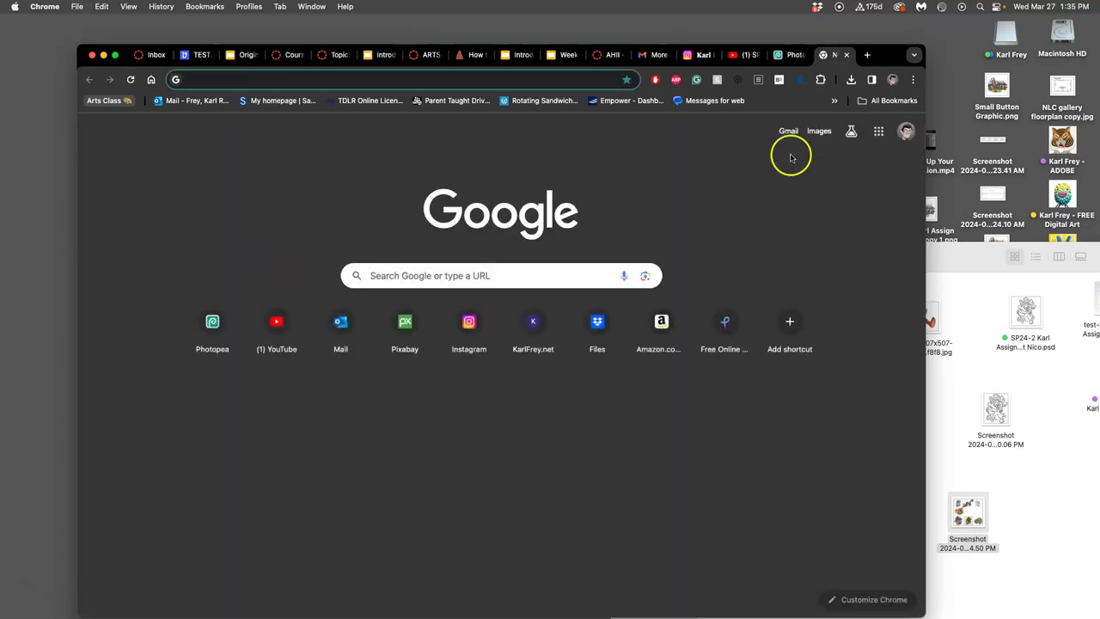
# Step: Enlarge the sticker to about 366% on the bird's crest and send it below FLATTING
pyautogui.click(791, 54)
pyautogui.hotkey('ctrl', 't')
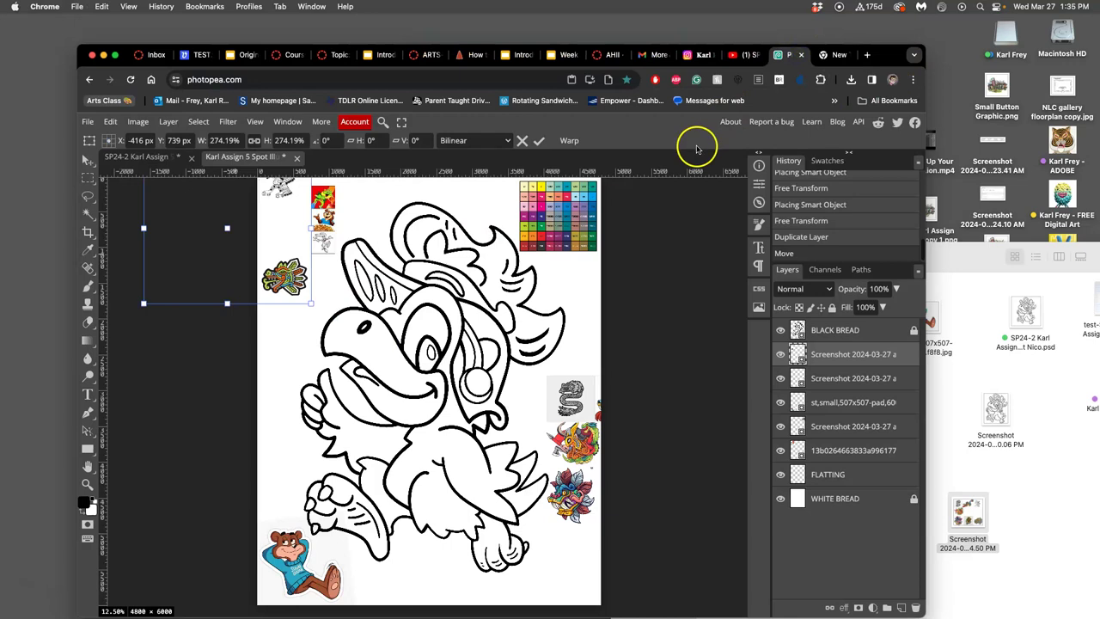
pyautogui.moveTo(311, 302); pyautogui.dragTo(350, 335)
pyautogui.moveTo(314, 260); pyautogui.dragTo(370, 240)
pyautogui.press('Return')
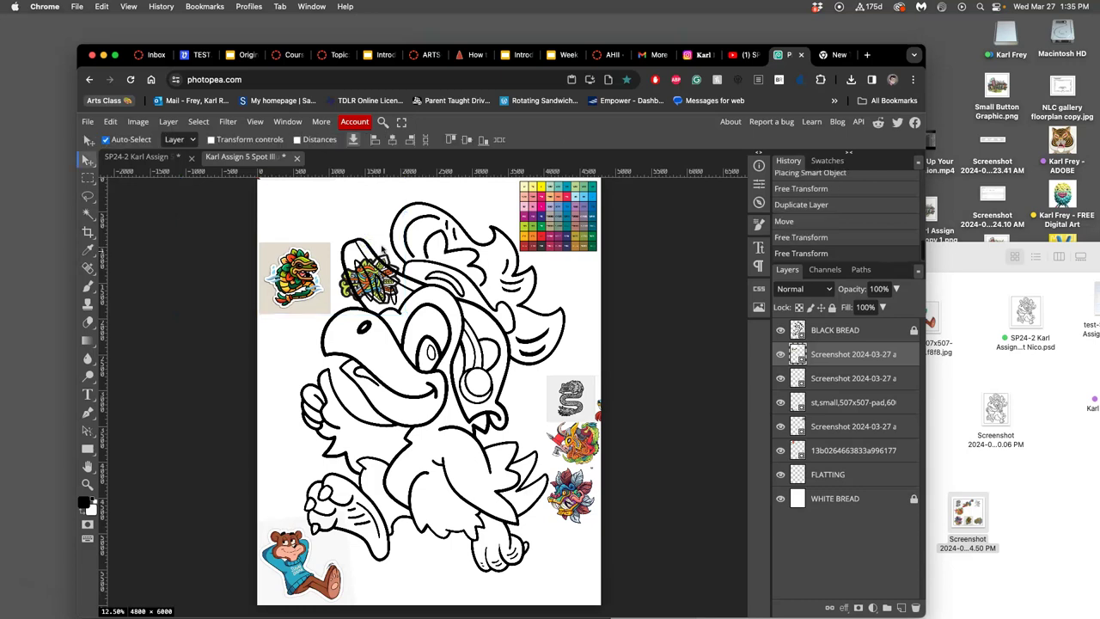
pyautogui.press('super+bracketleft')
pyautogui.press('super+bracketleft')
pyautogui.press('super+bracketleft')
pyautogui.press('super+bracketleft')
pyautogui.press('super+bracketleft')
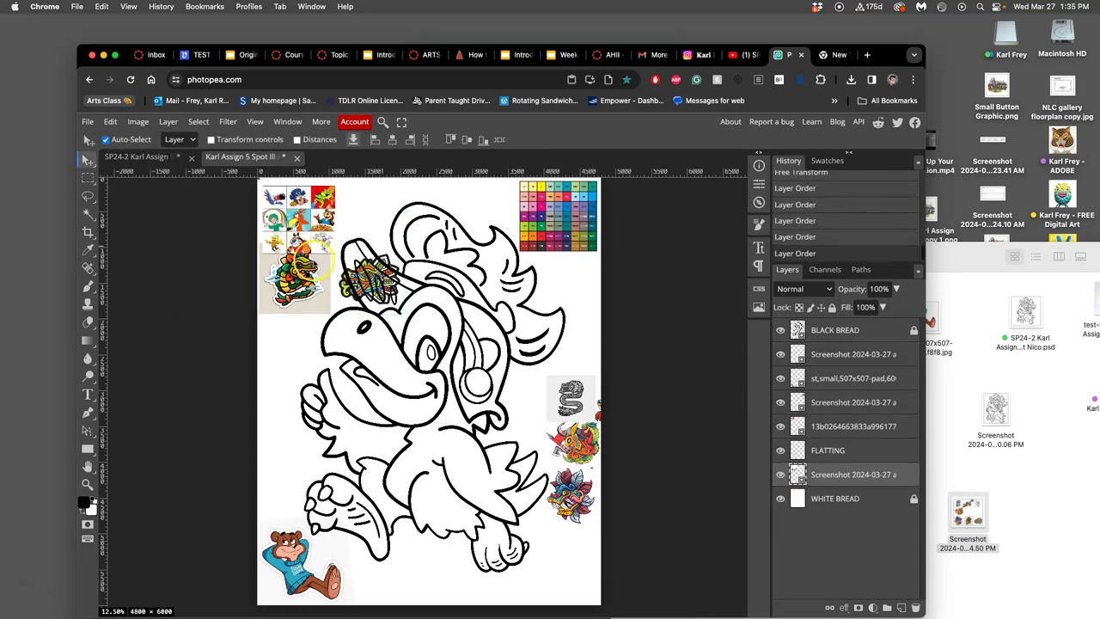
# Step: Shift the mascot collage up into the corner, then toggle layer visibility to find the crest sticker's layer
pyautogui.moveTo(313, 273); pyautogui.dragTo(303, 221)
pyautogui.click(362, 271)
pyautogui.click(89, 178)
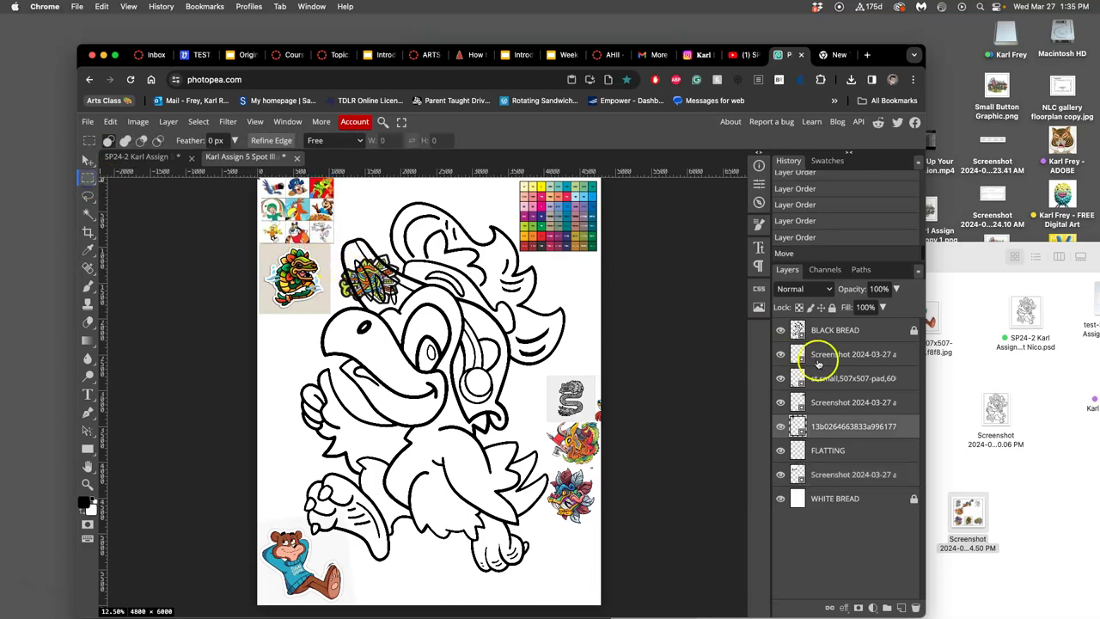
pyautogui.click(780, 355)
pyautogui.click(781, 355)
pyautogui.click(781, 378)
pyautogui.click(781, 378)
pyautogui.click(781, 403)
pyautogui.click(781, 402)
pyautogui.click(781, 427)
pyautogui.click(780, 427)
pyautogui.click(781, 475)
pyautogui.click(781, 475)
# Step: Rasterize the crest sticker's layer and erase the sticker from the bird's crest
pyautogui.click(823, 471)
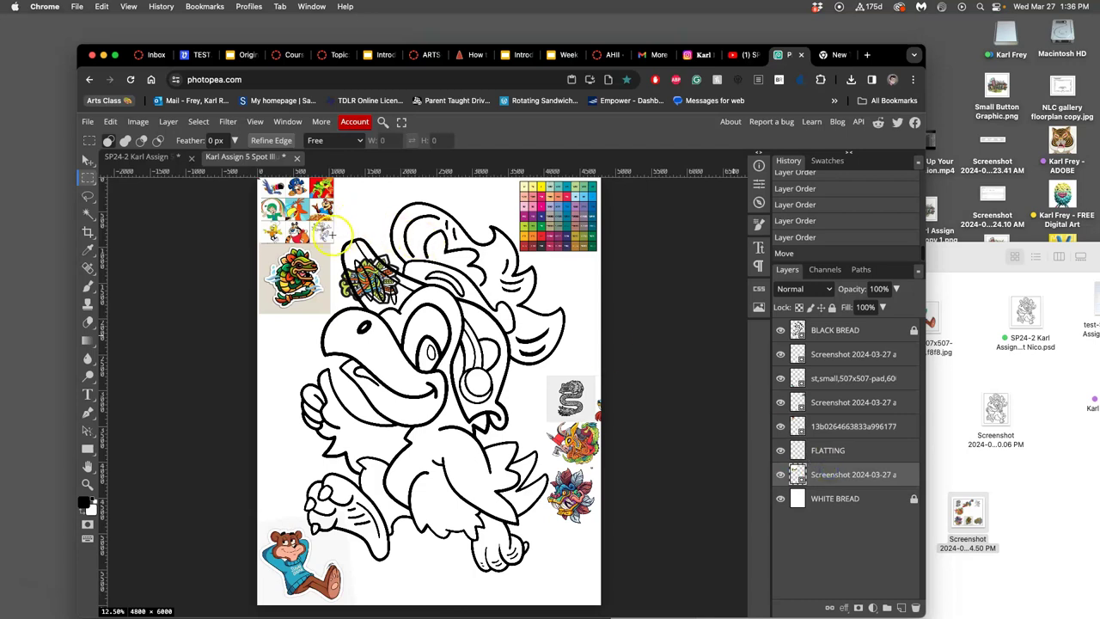
pyautogui.moveTo(330, 234)
pyautogui.mouseDown()
pyautogui.moveTo(455, 325)
pyautogui.moveTo(411, 319)
pyautogui.mouseUp()
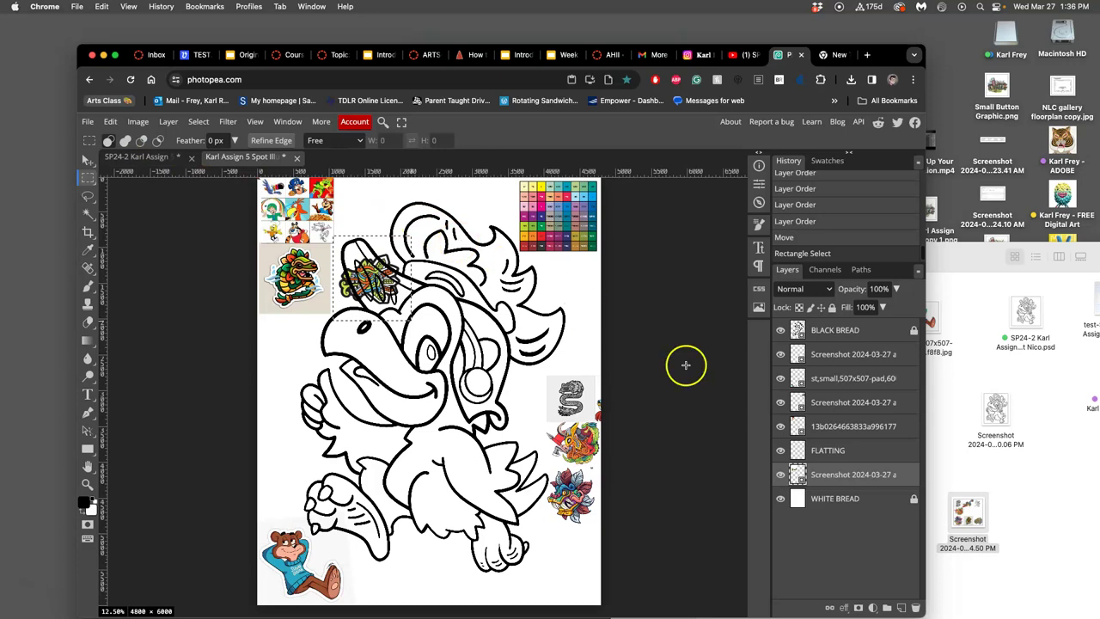
pyautogui.rightClick(830, 477)
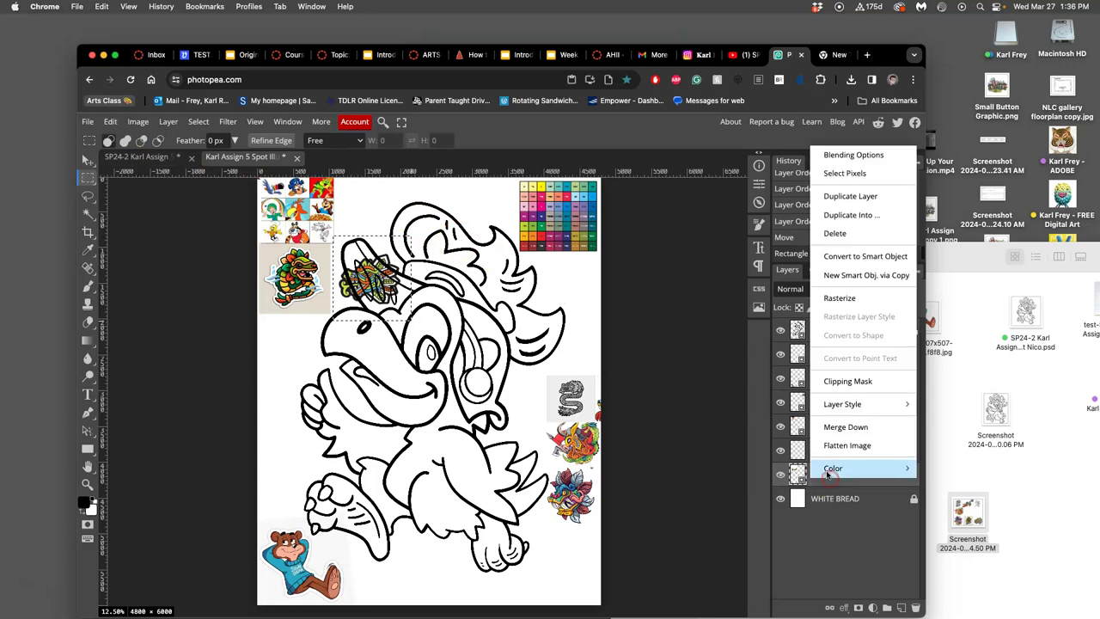
pyautogui.click(839, 299)
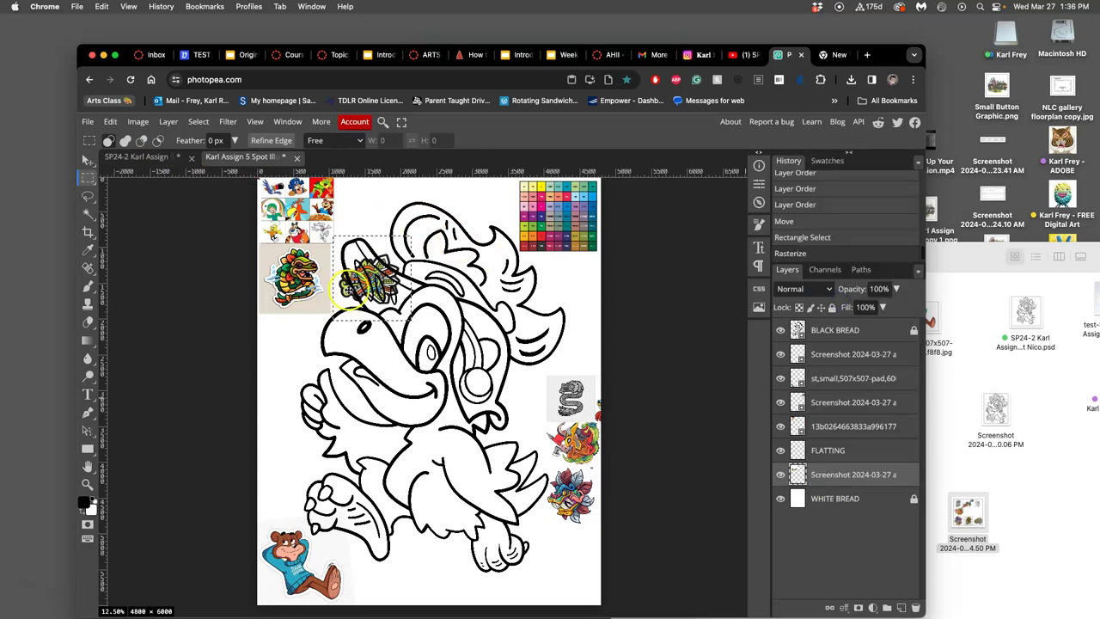
pyautogui.press('Delete')
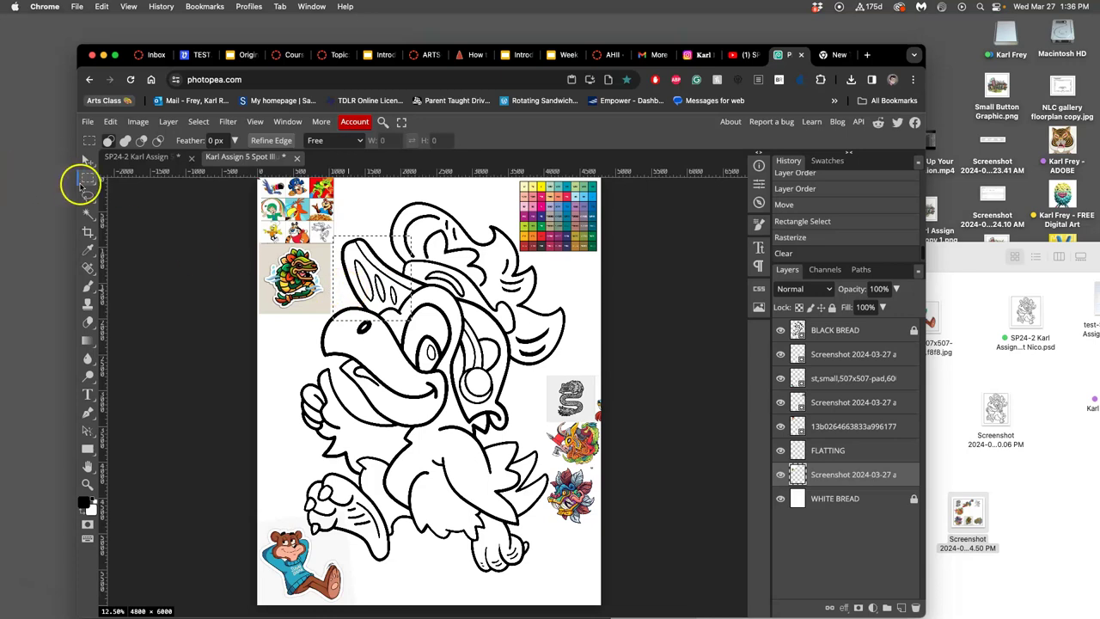
pyautogui.hotkey('ctrl', 'd')
# Step: Paste the sticker as a new layer and move it to the page's left edge beside the hand
pyautogui.press('cmd+v')
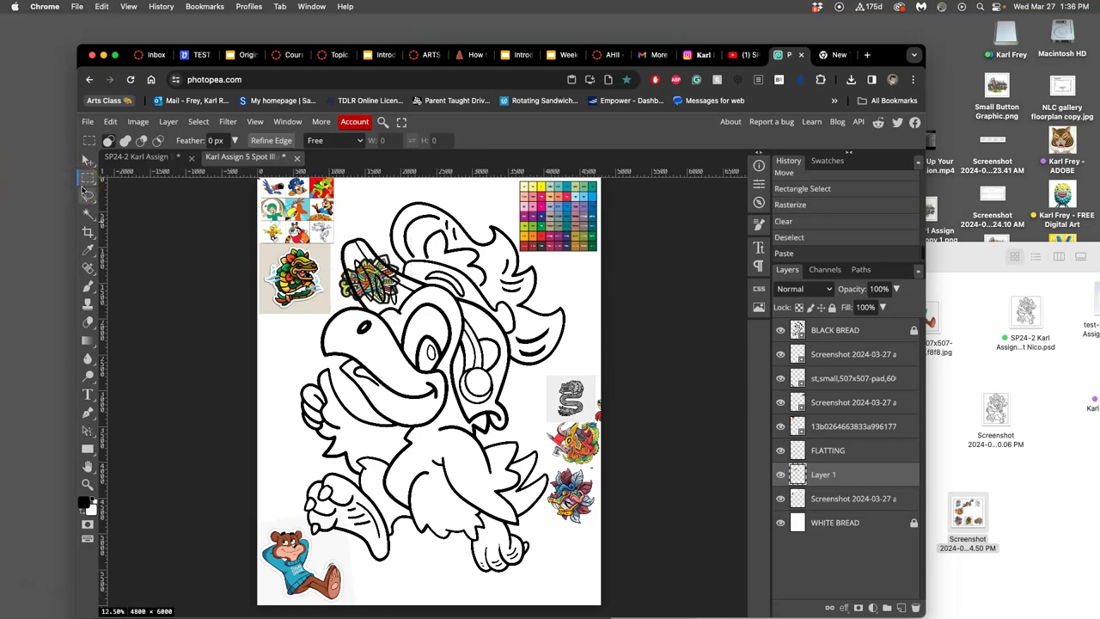
pyautogui.click(83, 160)
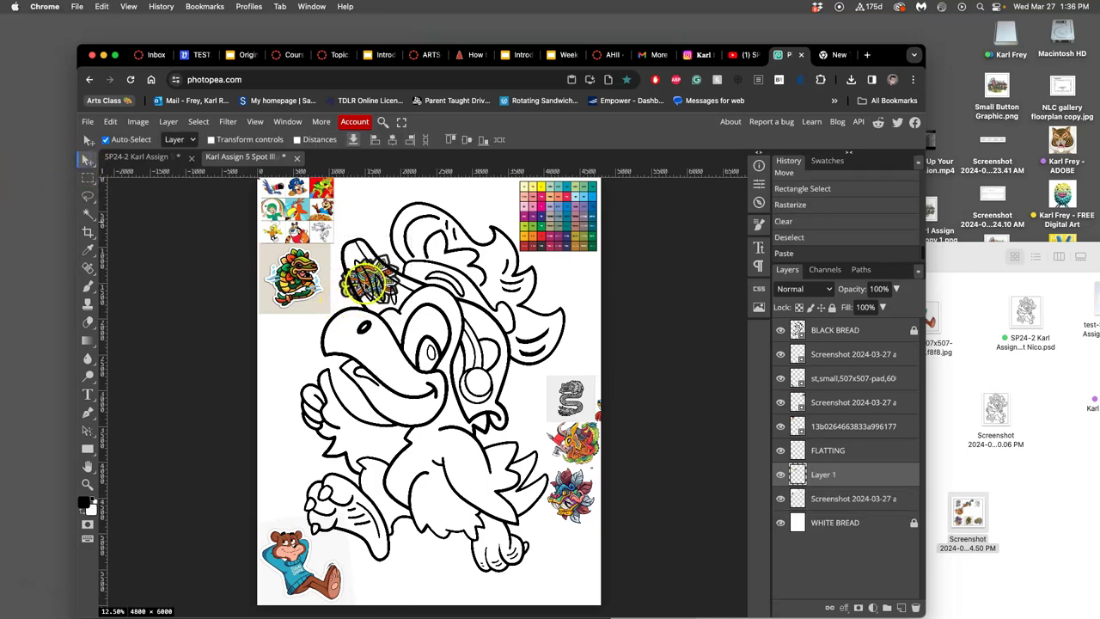
pyautogui.moveTo(370, 280); pyautogui.dragTo(289, 454)
pyautogui.press('cmd+t')
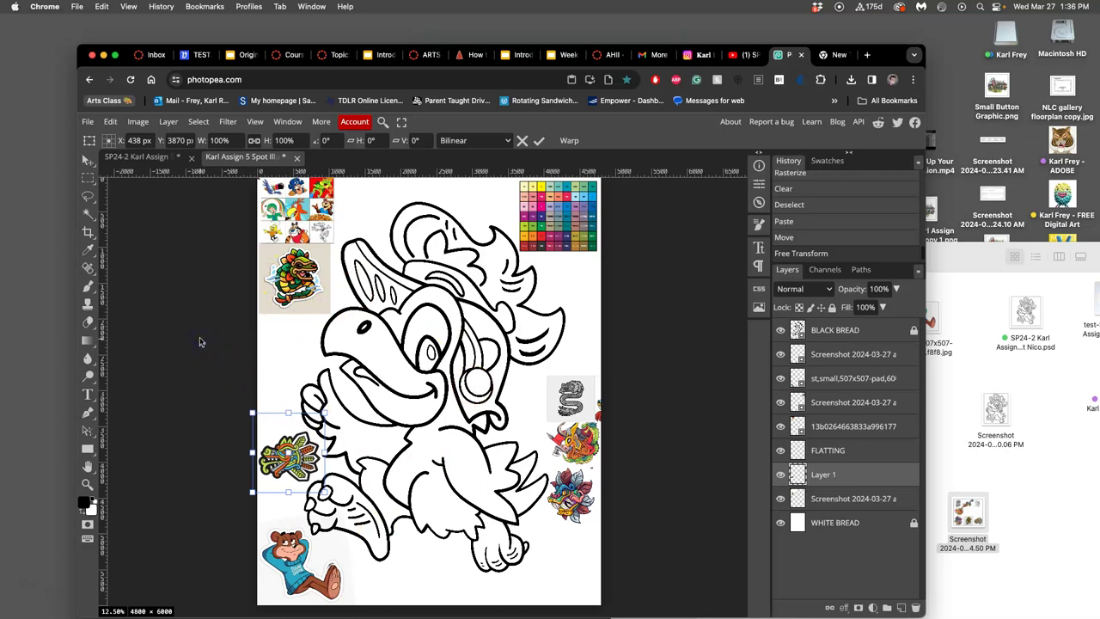
pyautogui.press('Return')
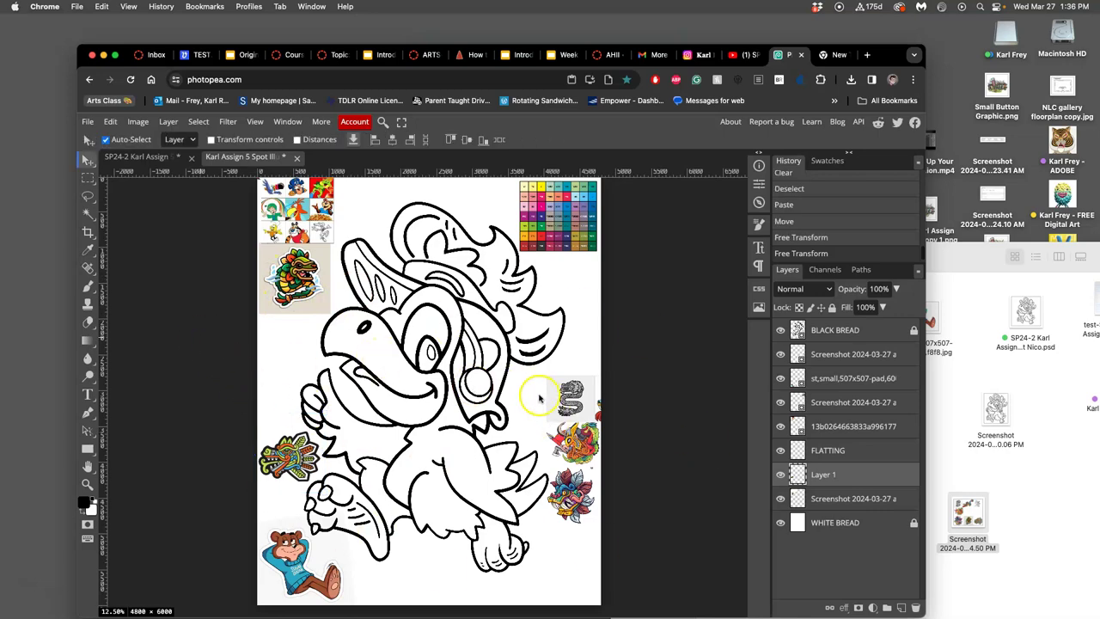
pyautogui.scroll(10, 540, 397)
pyautogui.hscroll(-3, 315, 329)
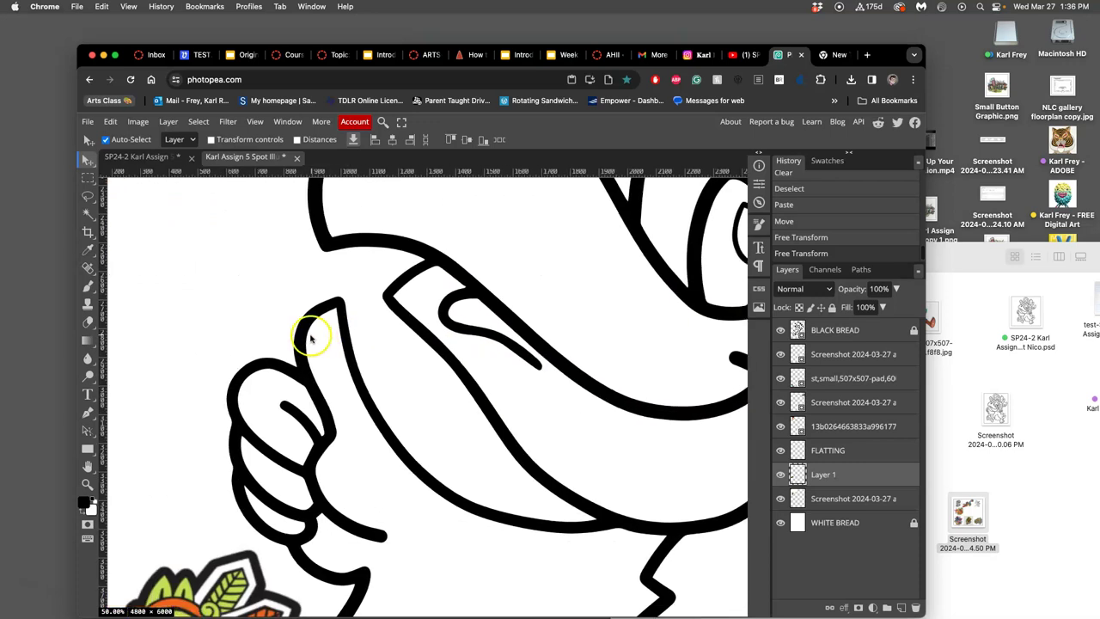
pyautogui.hscroll(-3, 311, 338)
pyautogui.scroll(-5, 311, 338)
pyautogui.scroll(5, 311, 338)
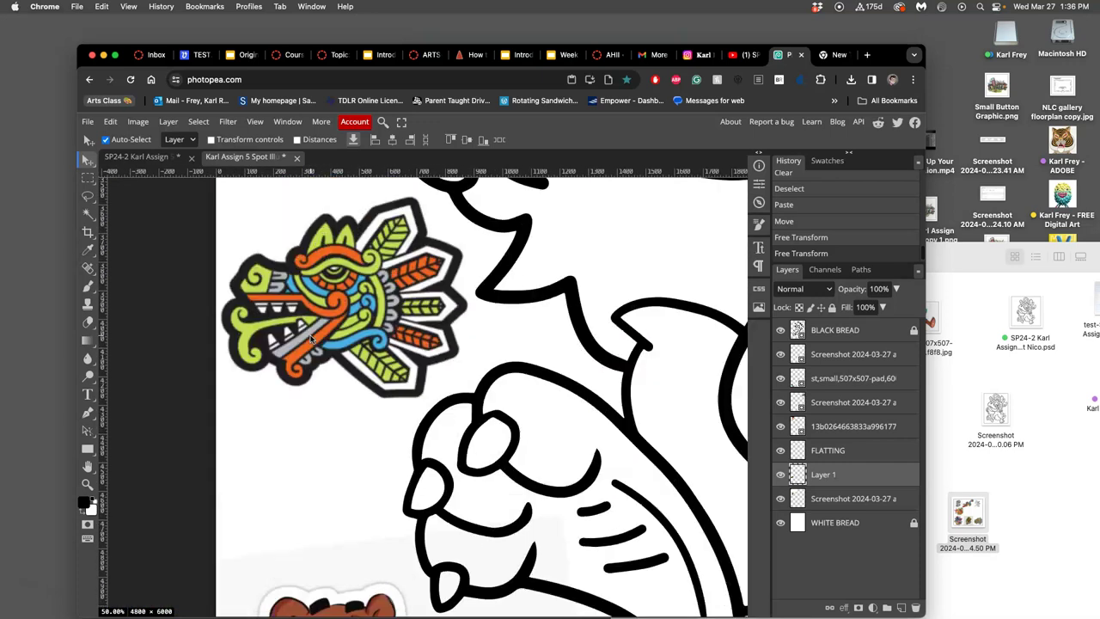
pyautogui.scroll(-2, 401, 320)
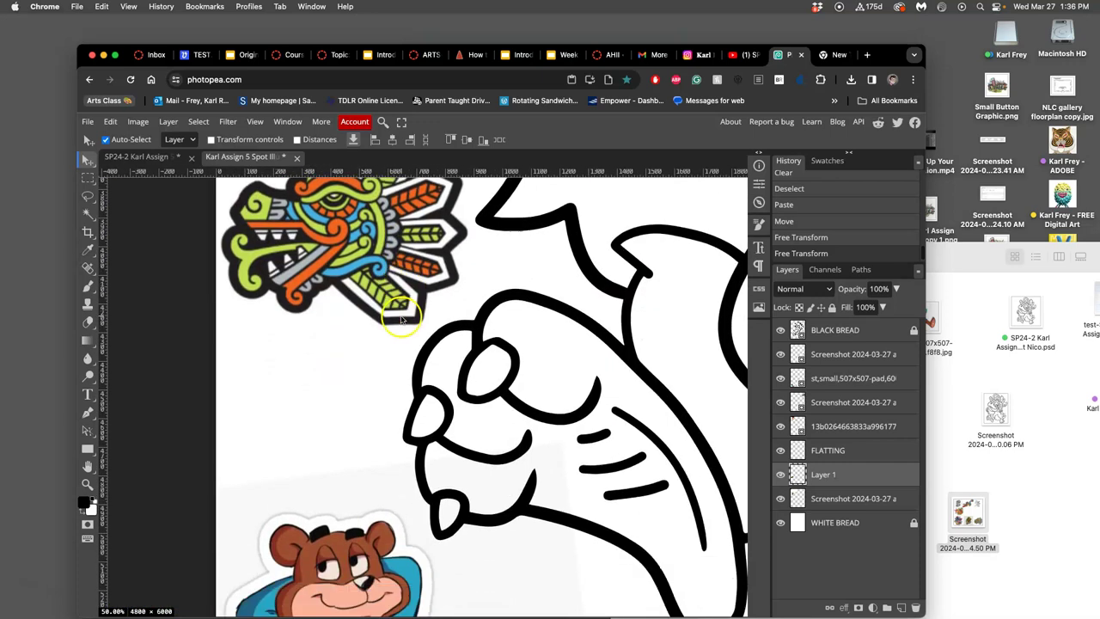
pyautogui.scroll(-6, 401, 320)
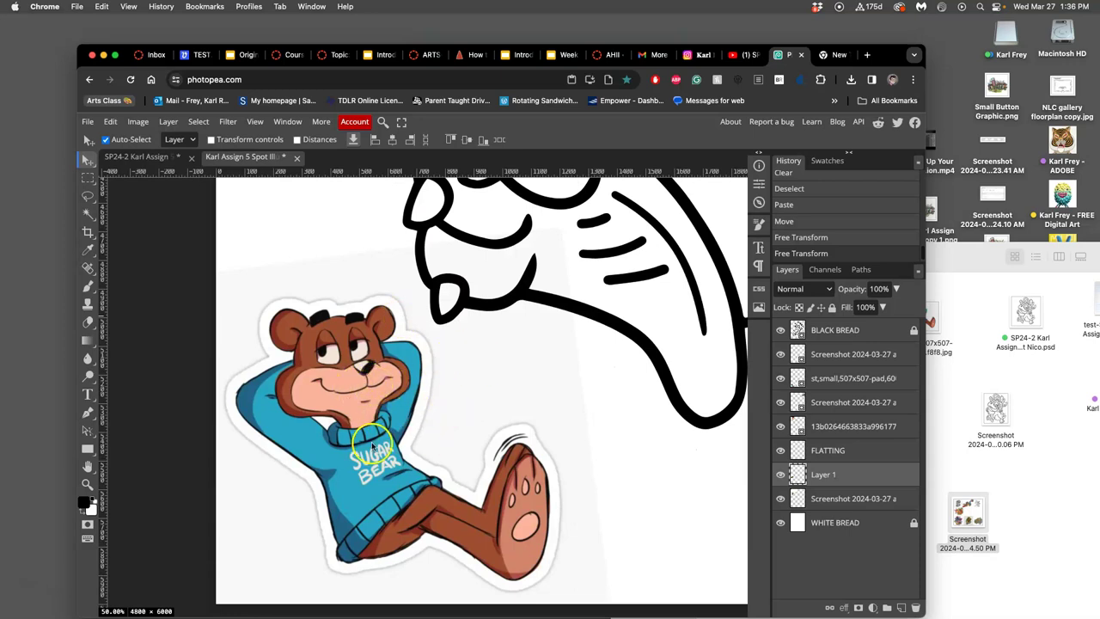
pyautogui.scroll(-10, 374, 418)
pyautogui.scroll(8, 374, 413)
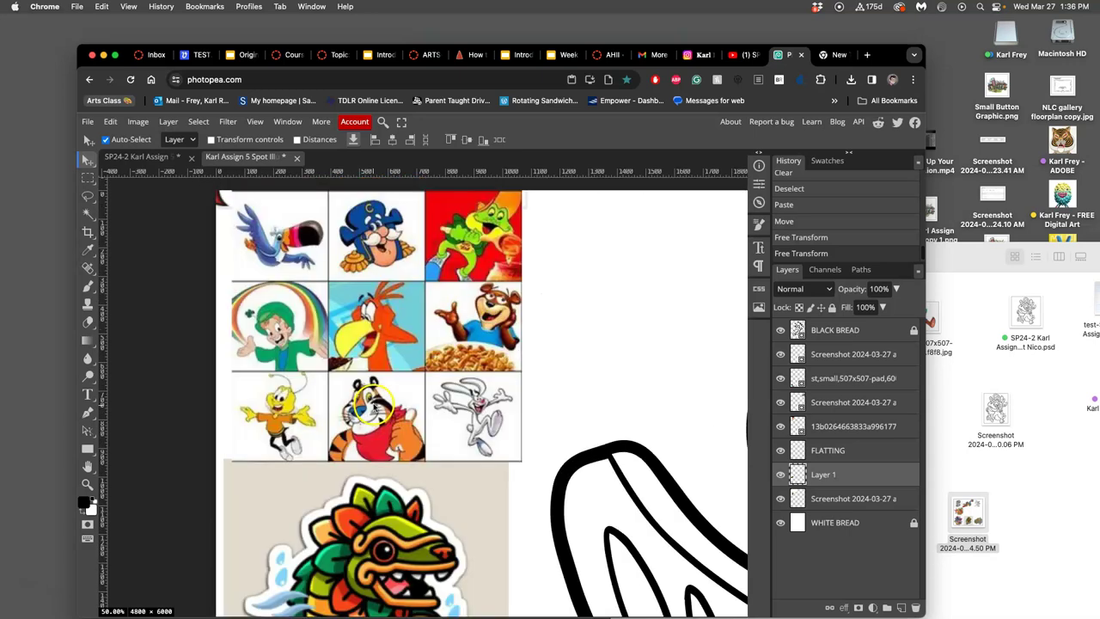
pyautogui.scroll(-1, 374, 407)
pyautogui.scroll(-2, 389, 459)
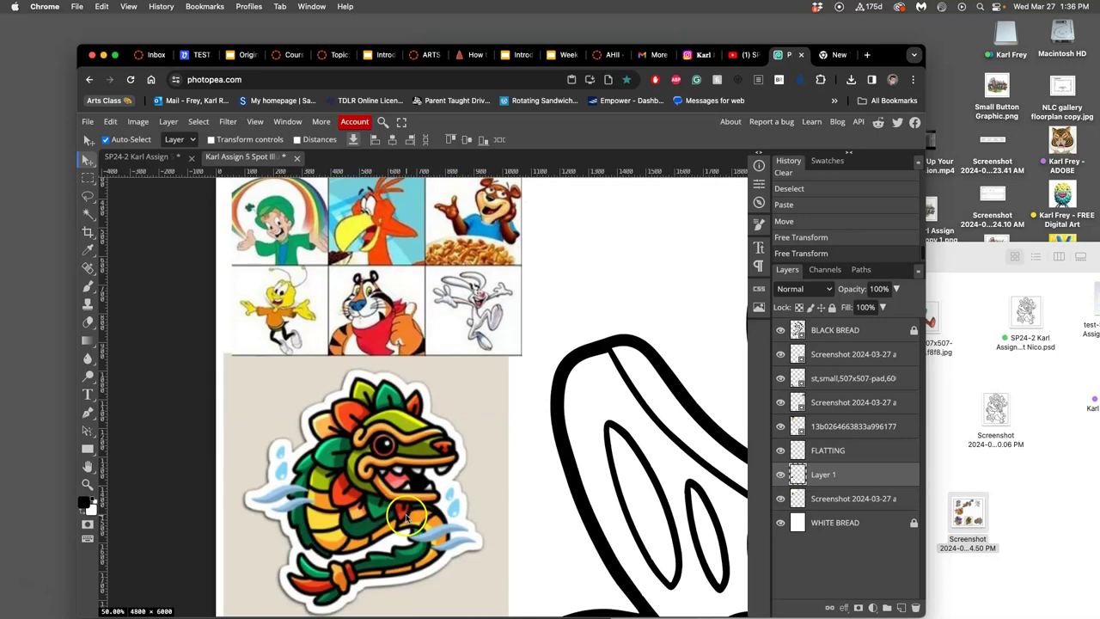
pyautogui.hscroll(10, 426, 477)
pyautogui.hscroll(5, 426, 476)
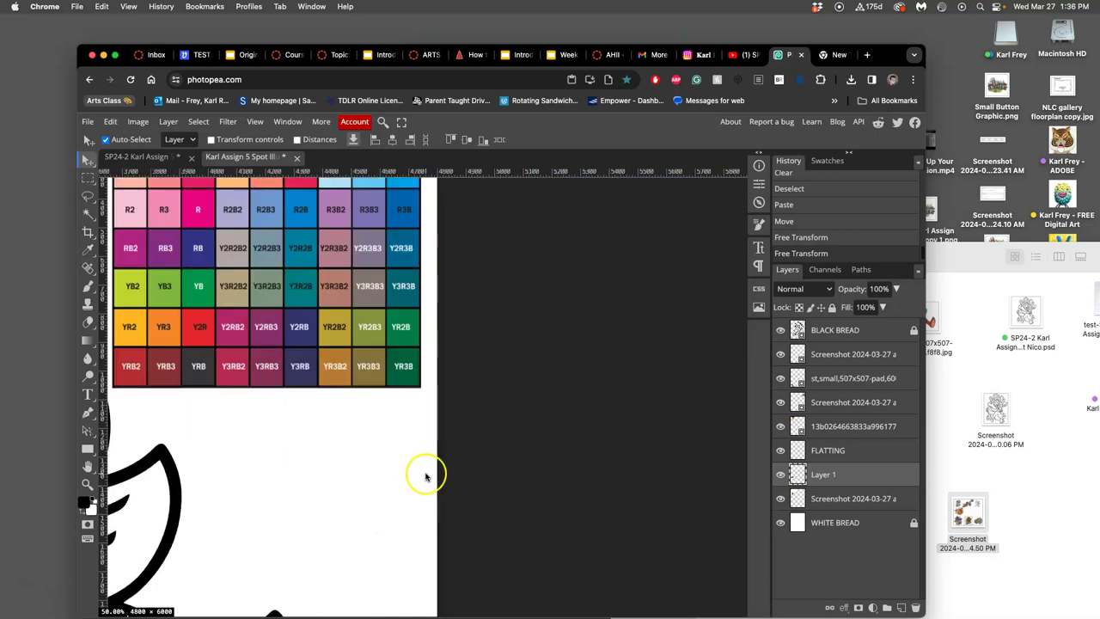
pyautogui.scroll(-12, 424, 473)
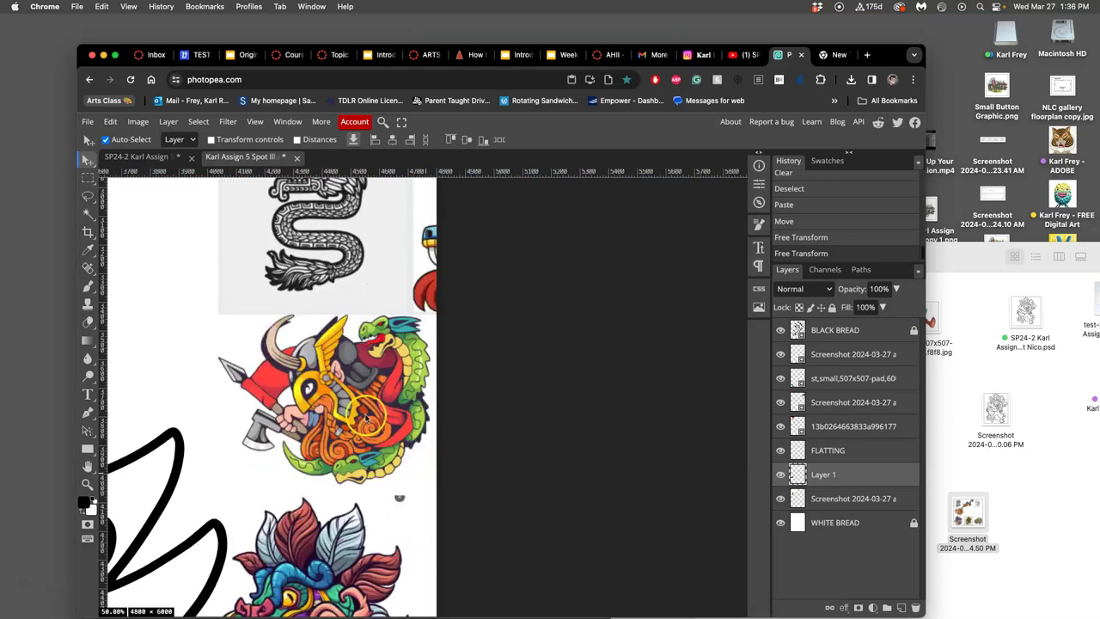
pyautogui.scroll(-6, 322, 430)
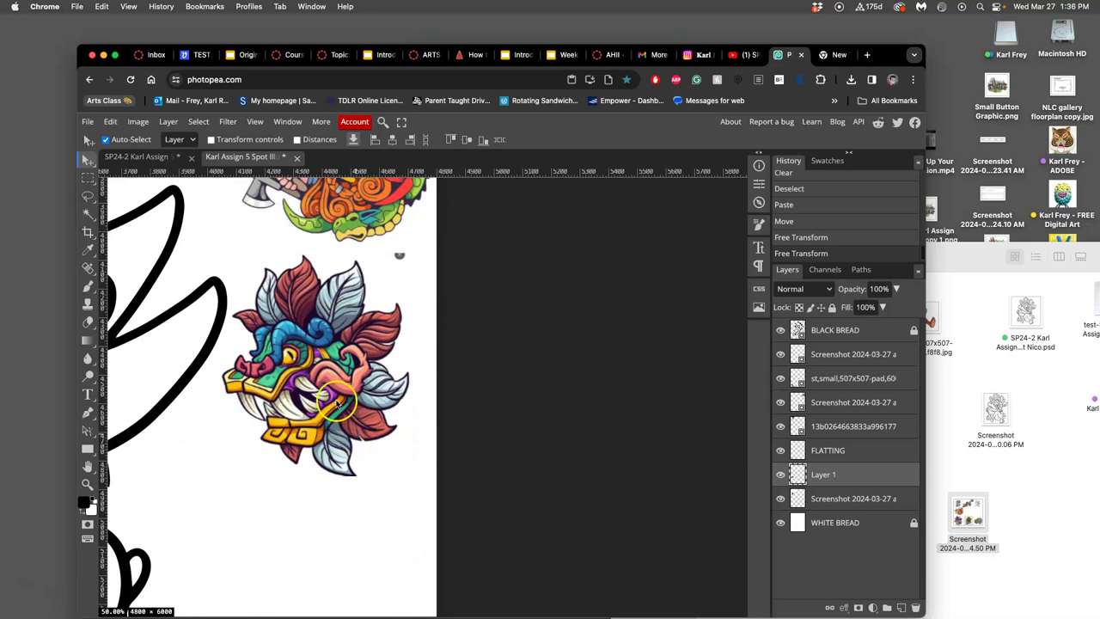
pyautogui.scroll(-10, 337, 405)
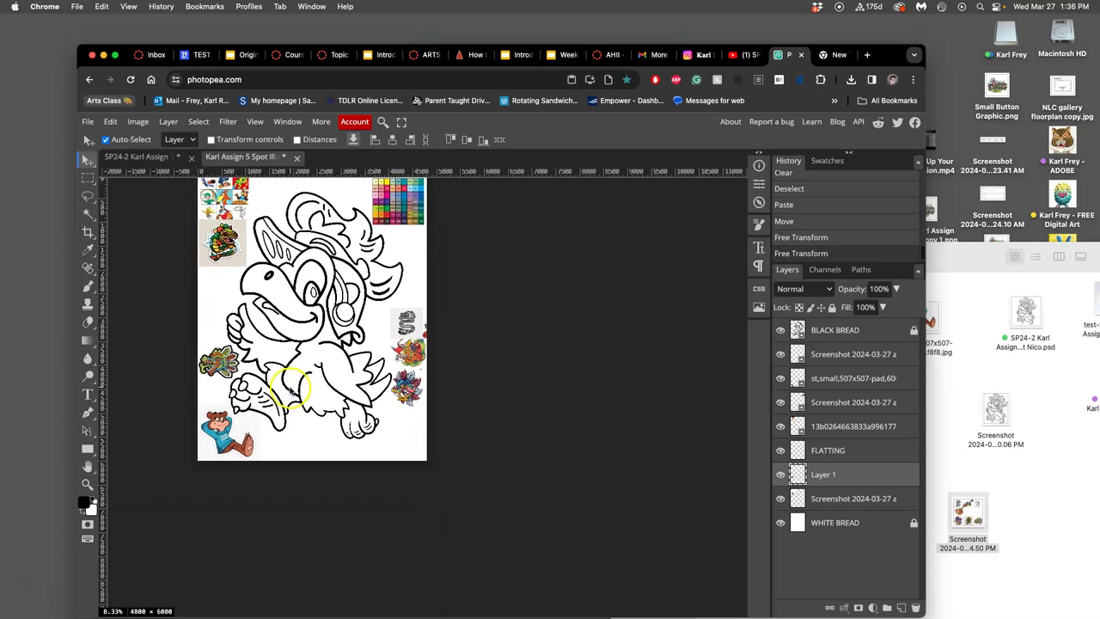
pyautogui.hscroll(-3, 291, 389)
pyautogui.scroll(3, 403, 331)
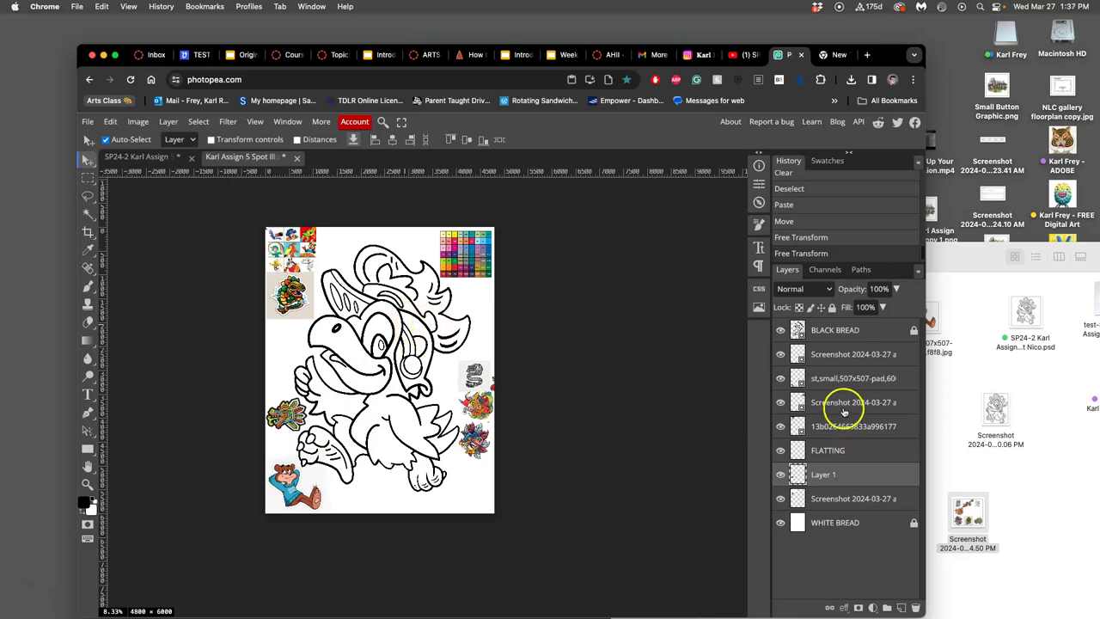
# Step: Stack the Screenshot and Layer 1 references together and merge them into one layer
pyautogui.moveTo(851, 507); pyautogui.dragTo(846, 447)
pyautogui.moveTo(842, 500); pyautogui.dragTo(836, 361)
pyautogui.keyDown('shift'); pyautogui.click(836, 356); pyautogui.keyUp('shift')
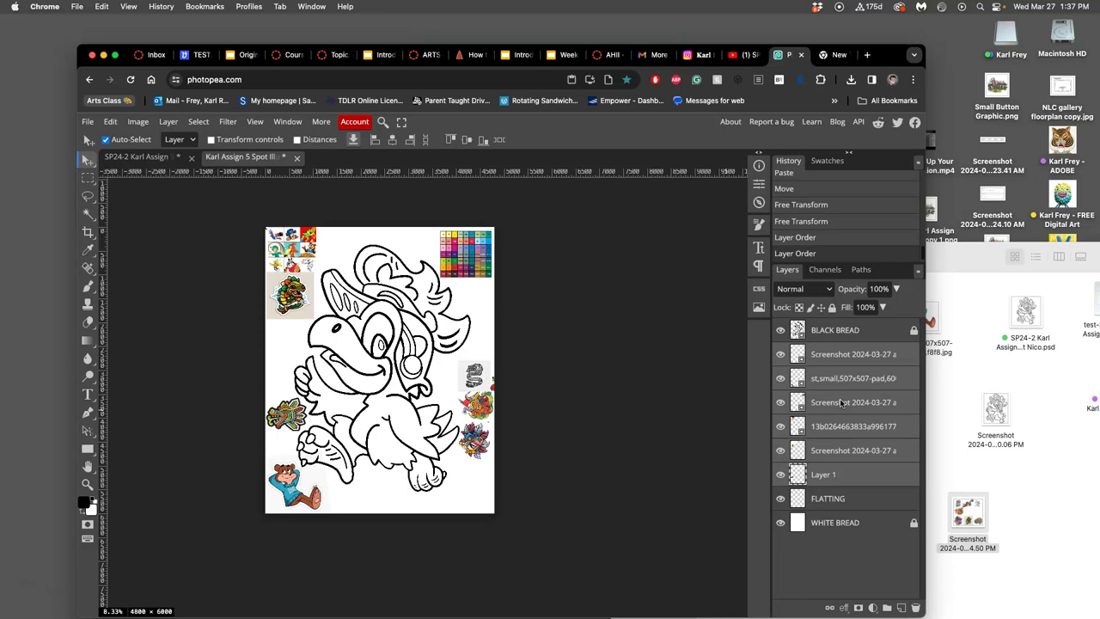
pyautogui.press('super+e')
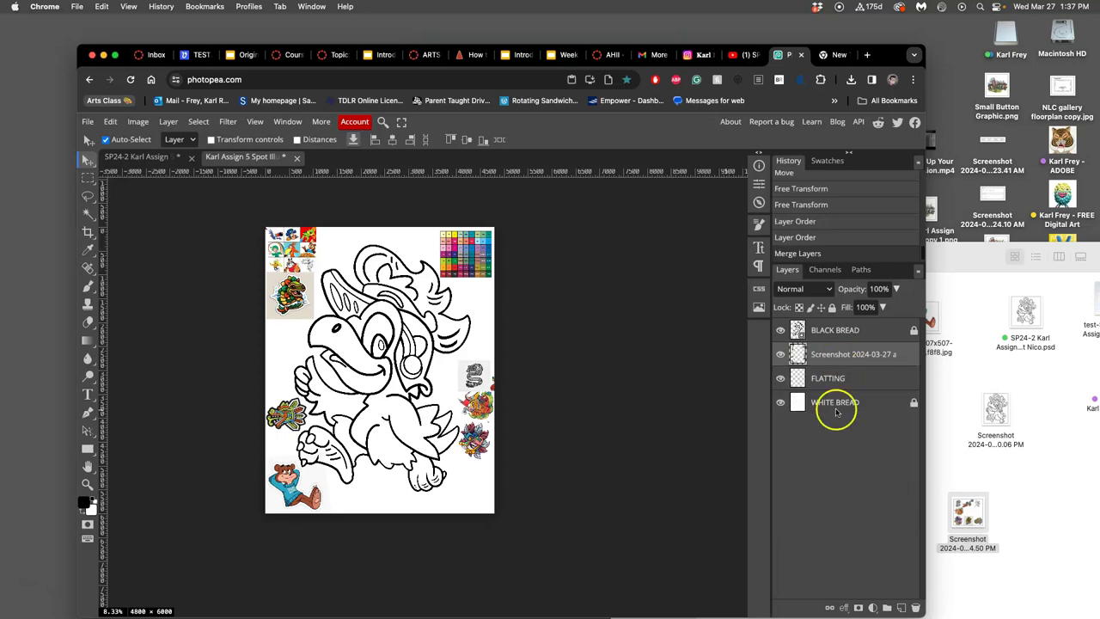
pyautogui.click(168, 121)
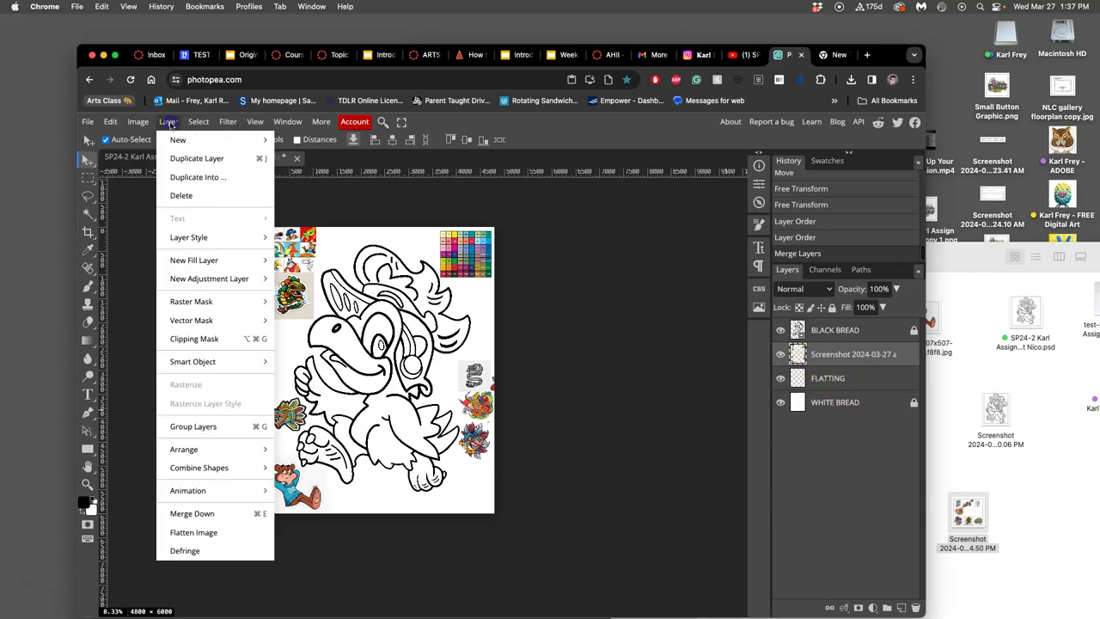
pyautogui.moveTo(220, 480)
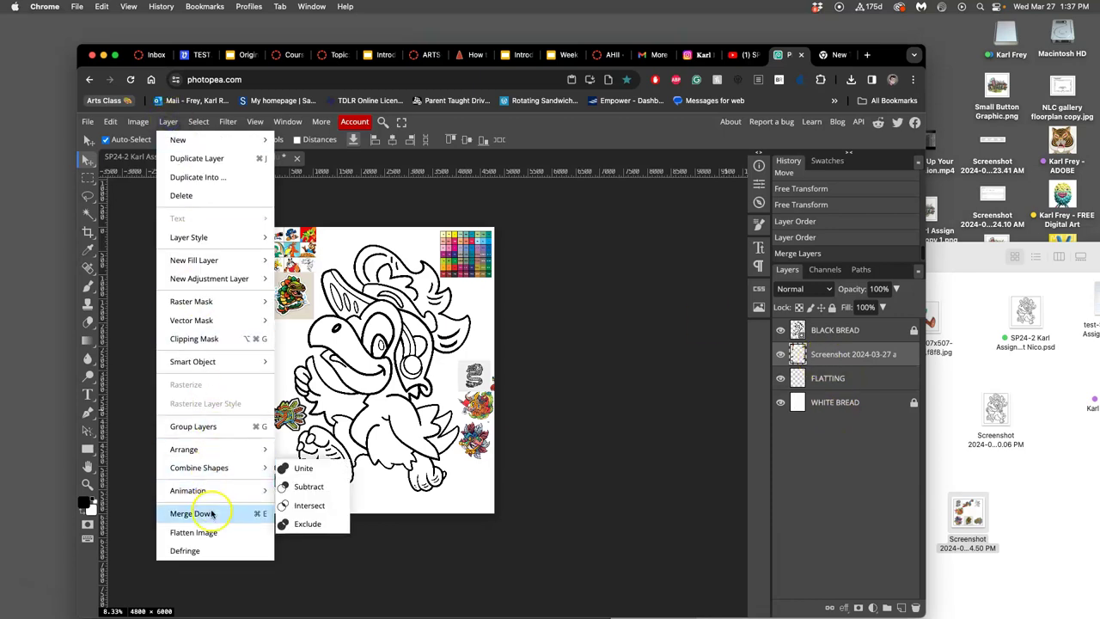
pyautogui.click(827, 354)
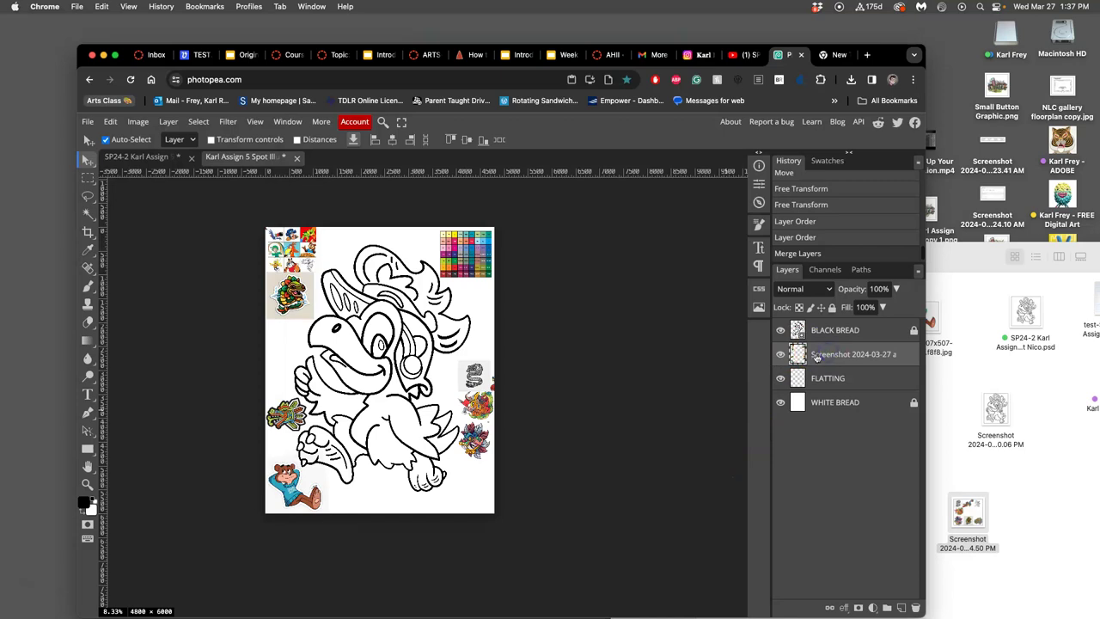
pyautogui.click(781, 355)
pyautogui.click(780, 354)
pyautogui.click(845, 355)
# Step: Rename the merged layer 'inspiration', lock it fully, and move it below FLATTING
pyautogui.doubleClick(829, 355)
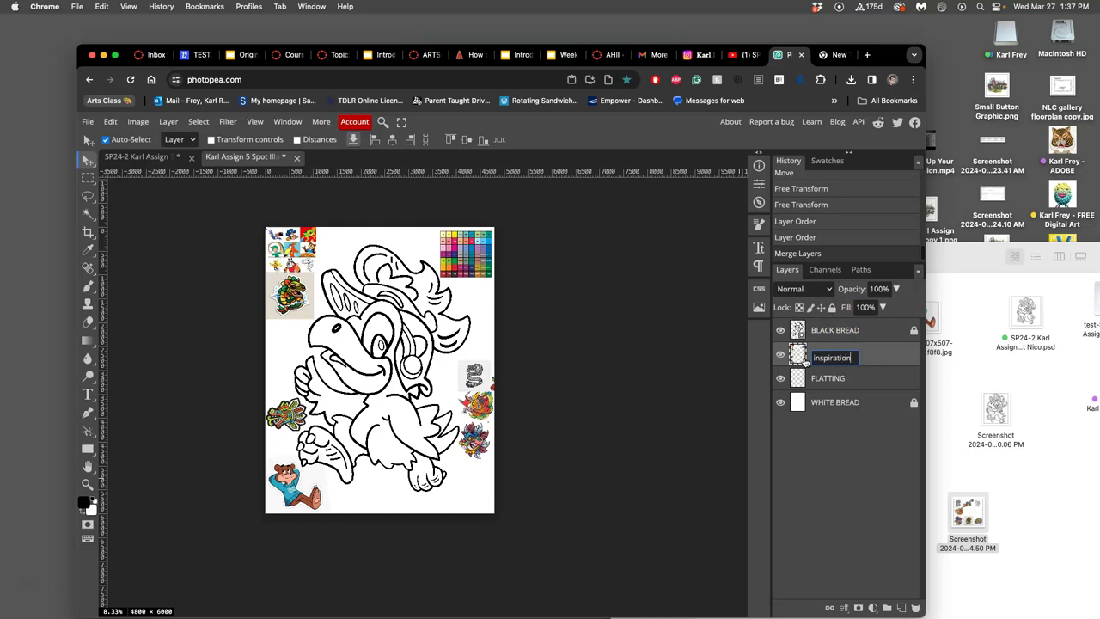
pyautogui.write('inspiration')
pyautogui.press('Return')
pyautogui.click(833, 307)
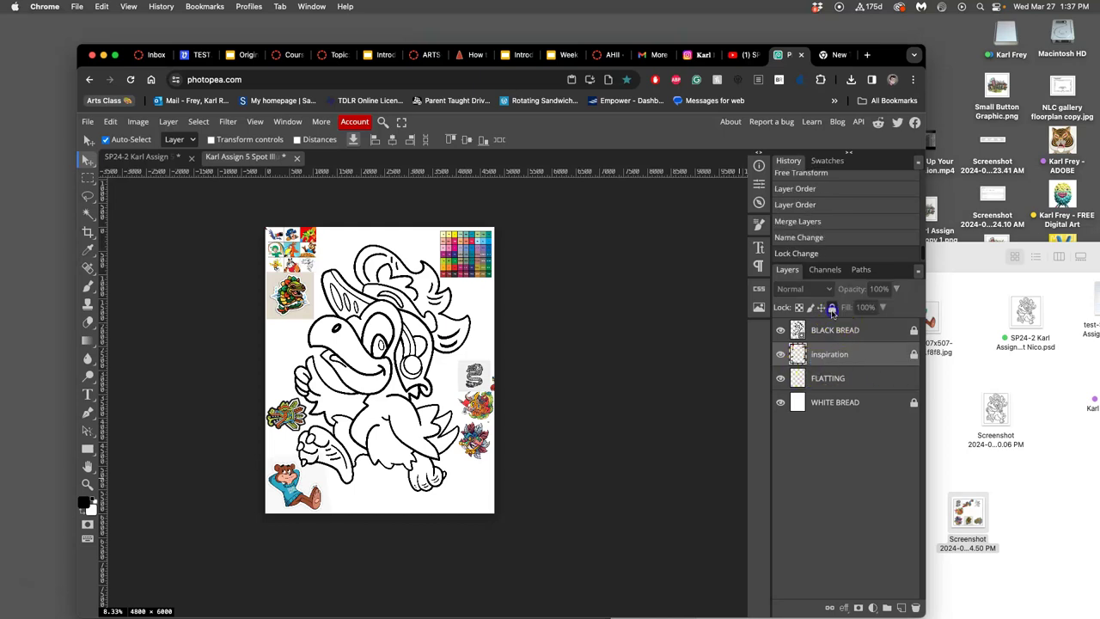
pyautogui.click(860, 358)
pyautogui.moveTo(857, 361); pyautogui.dragTo(854, 386)
pyautogui.click(863, 360)
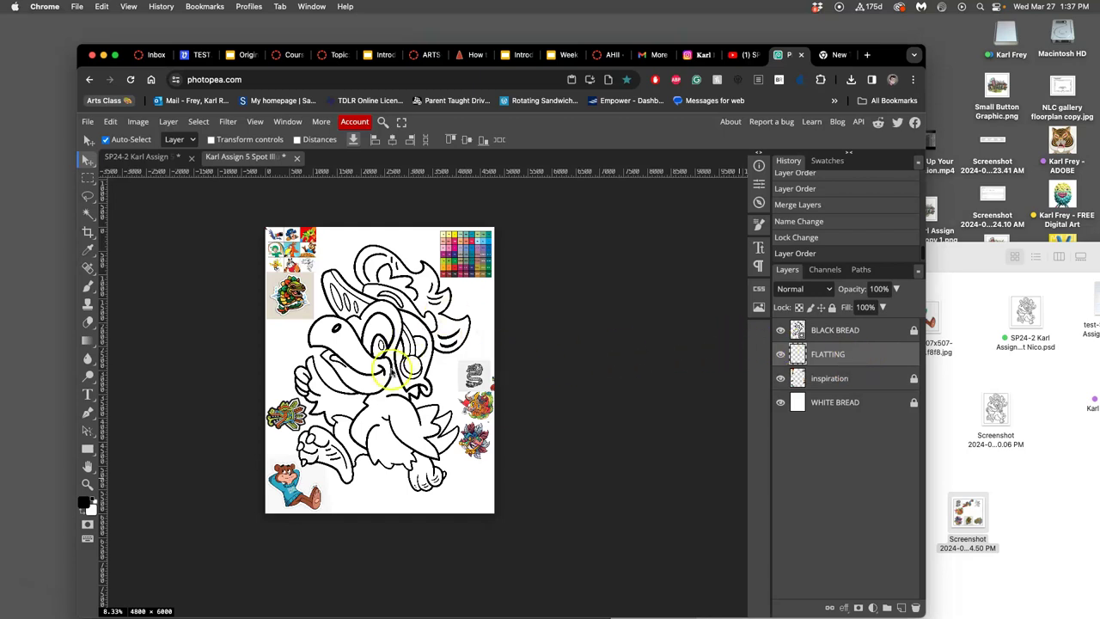
# Step: Show slide 9, Flatting vs Local Flat Color, in the Introduction to Digital Coloring deck
pyautogui.click(521, 54)
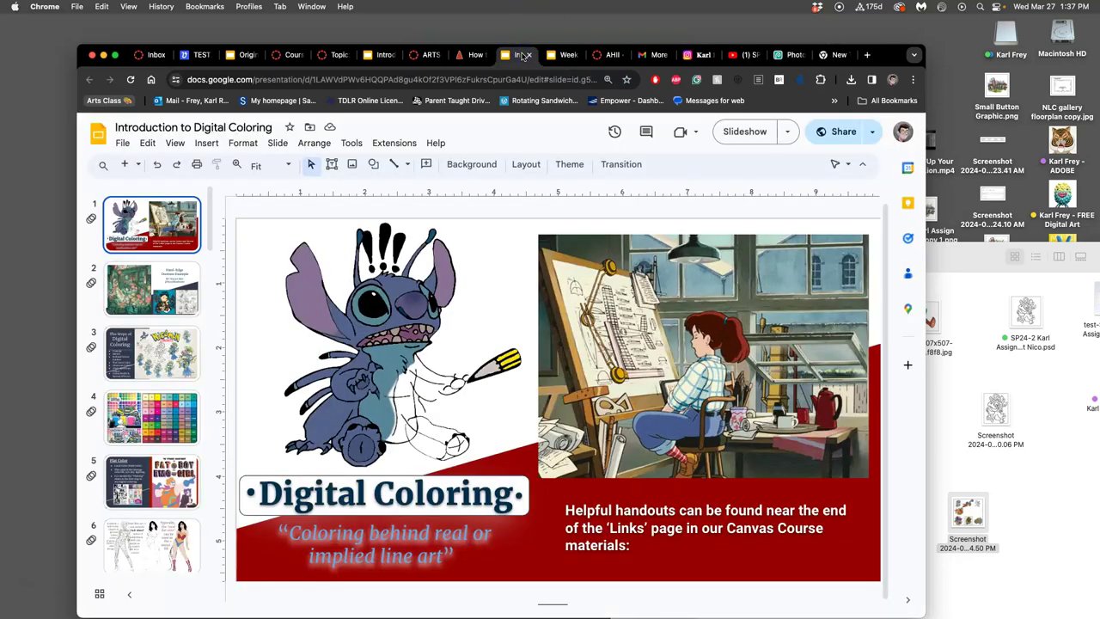
pyautogui.scroll(-5, 152, 386)
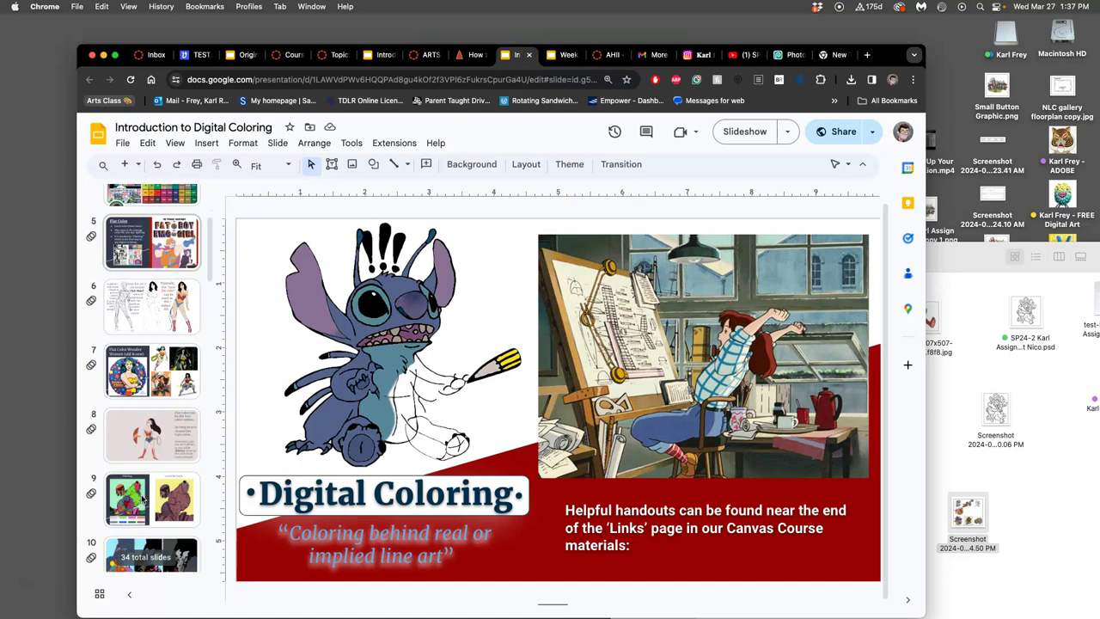
pyautogui.click(153, 485)
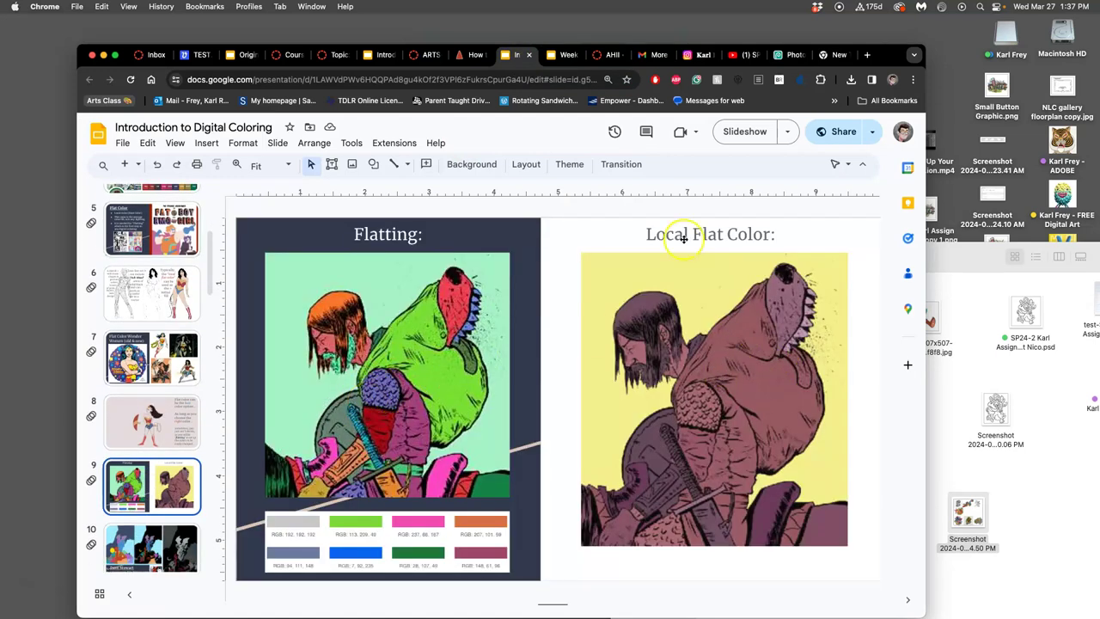
# Step: Back in Photopea, set the Magic Wand to tolerance 32 with Contiguous
pyautogui.click(786, 54)
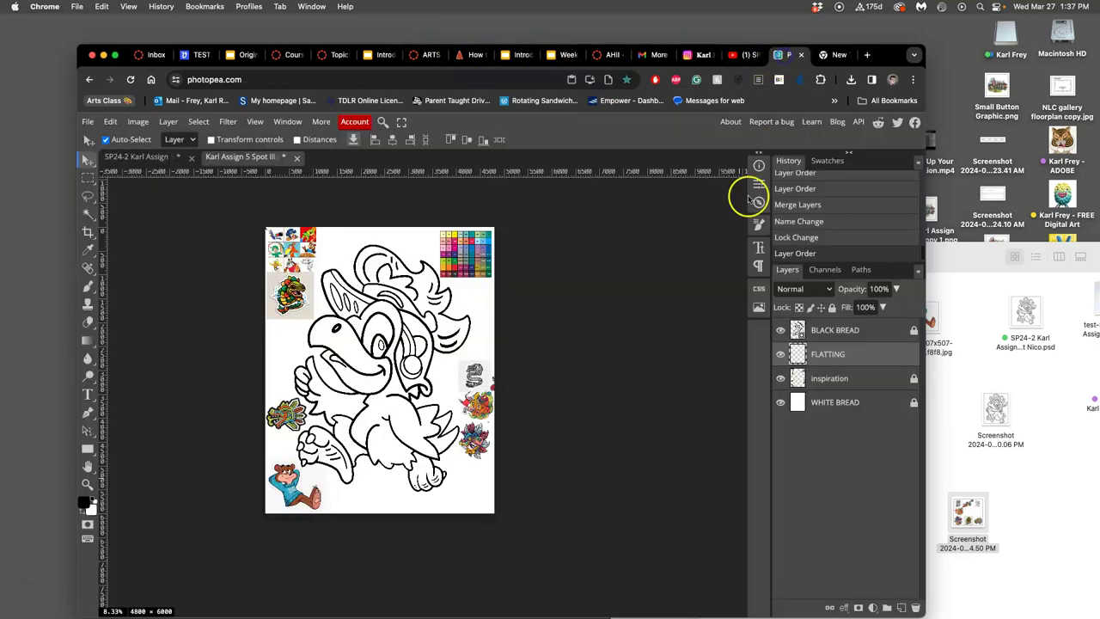
pyautogui.scroll(2, 515, 344)
pyautogui.hscroll(-2, 413, 339)
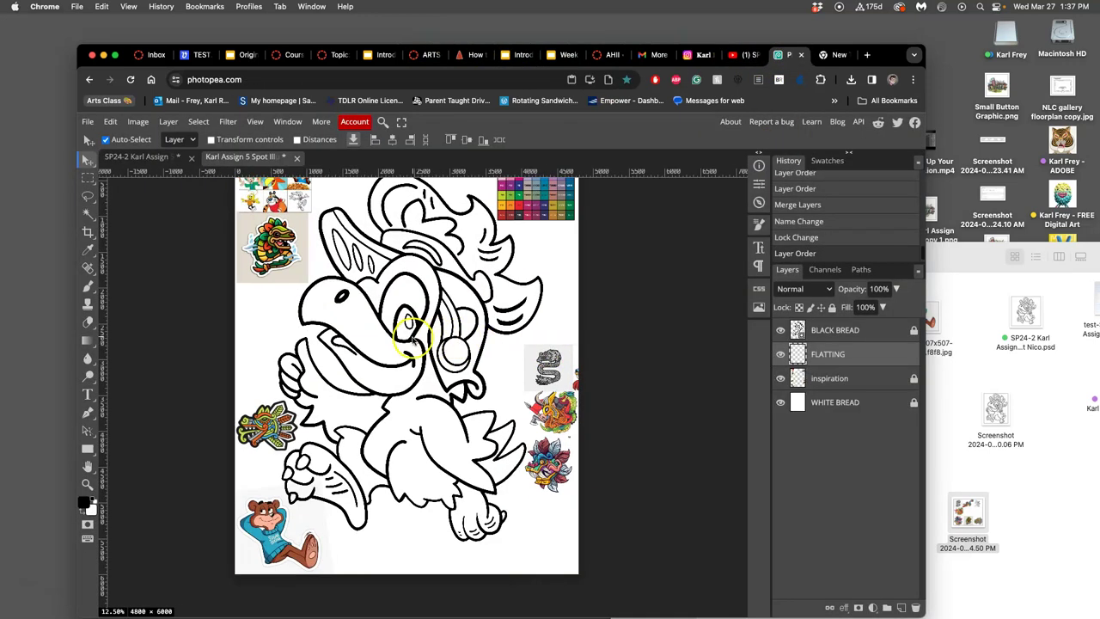
pyautogui.click(89, 215)
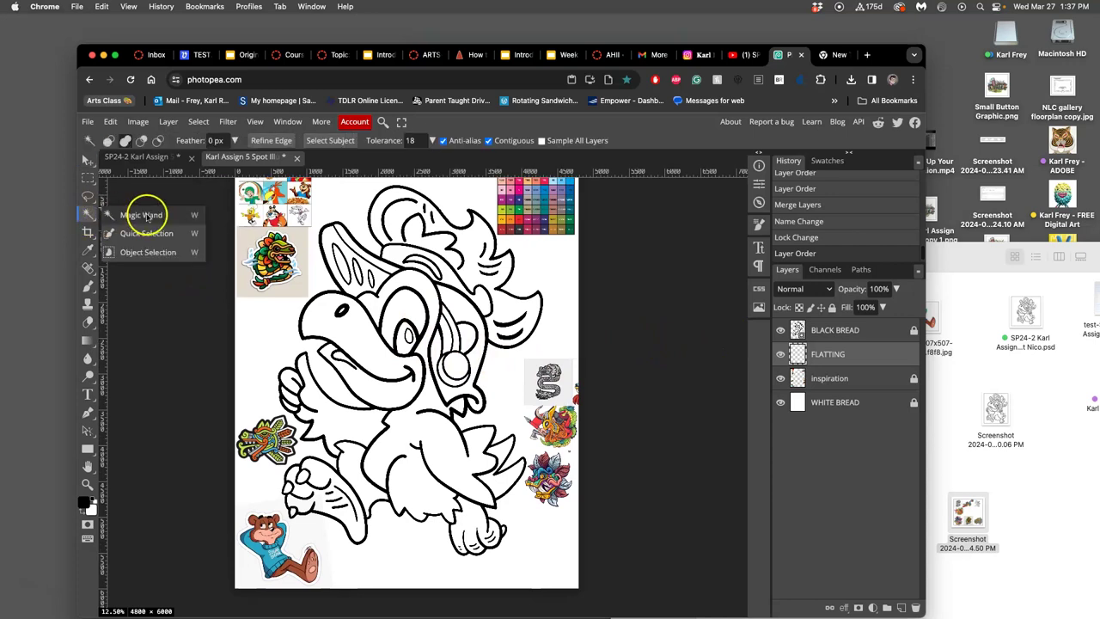
pyautogui.click(499, 143)
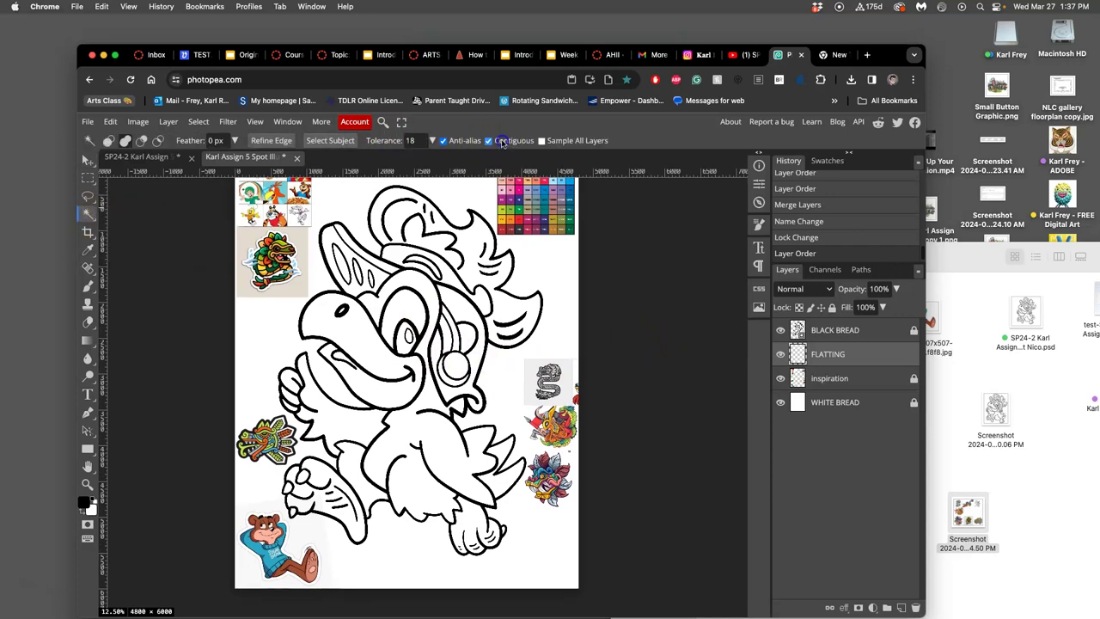
pyautogui.click(431, 142)
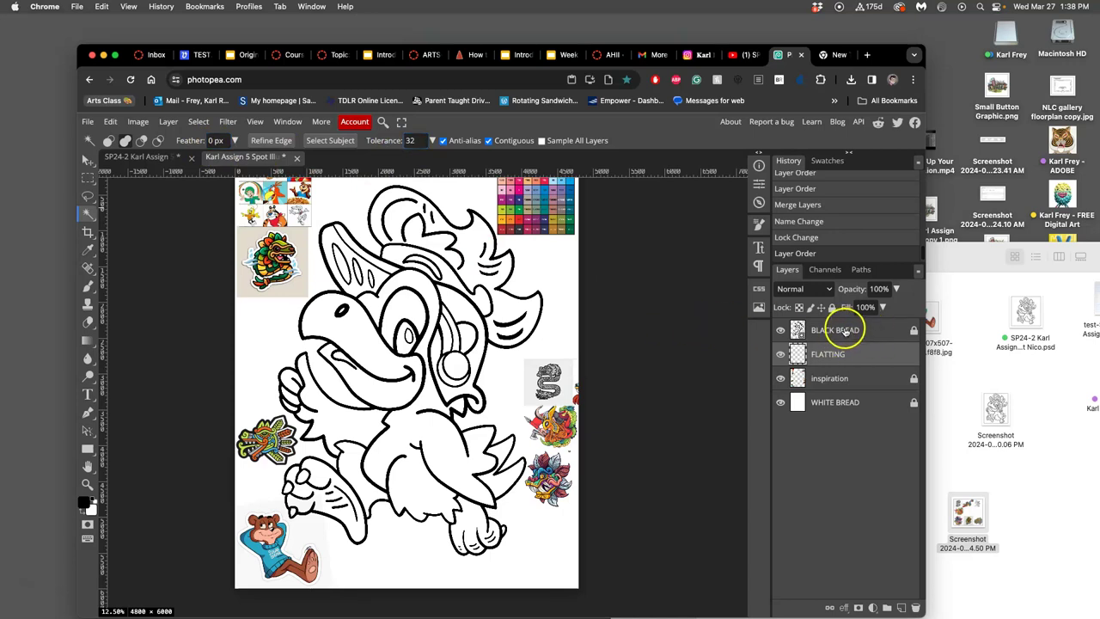
# Step: On BLACK BREAD, select the bird's body region, then hide that line-art layer
pyautogui.click(846, 333)
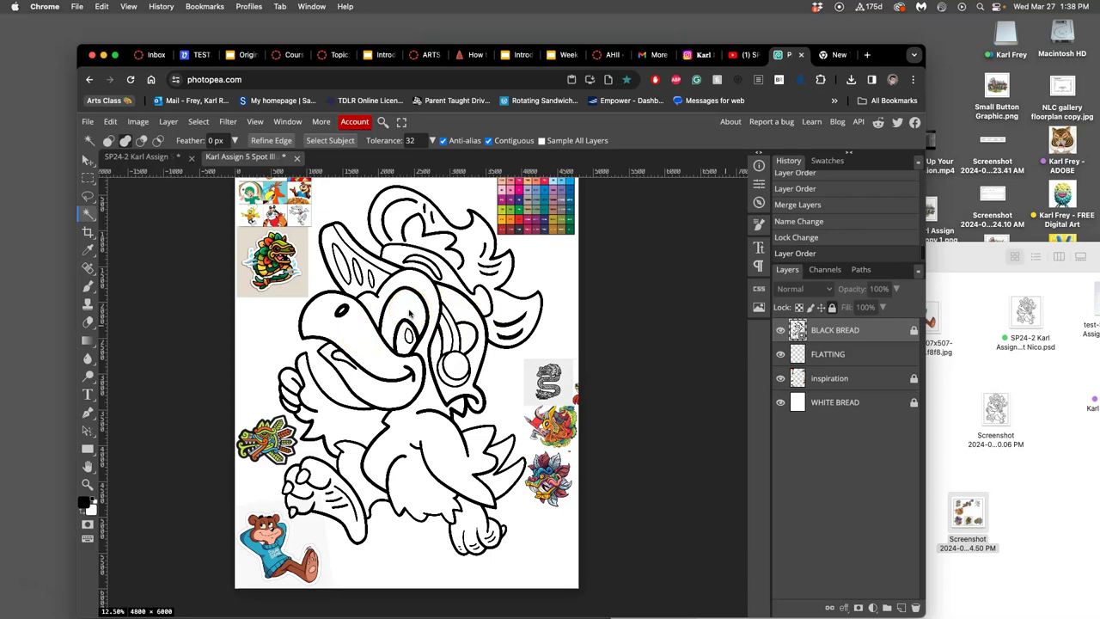
pyautogui.click(417, 431)
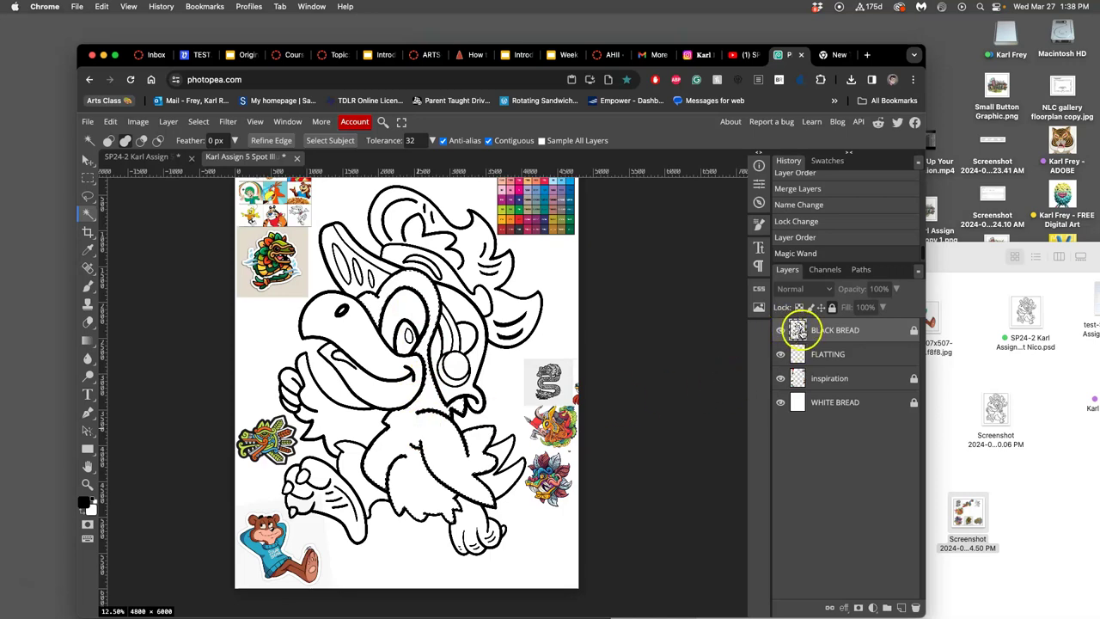
pyautogui.click(781, 331)
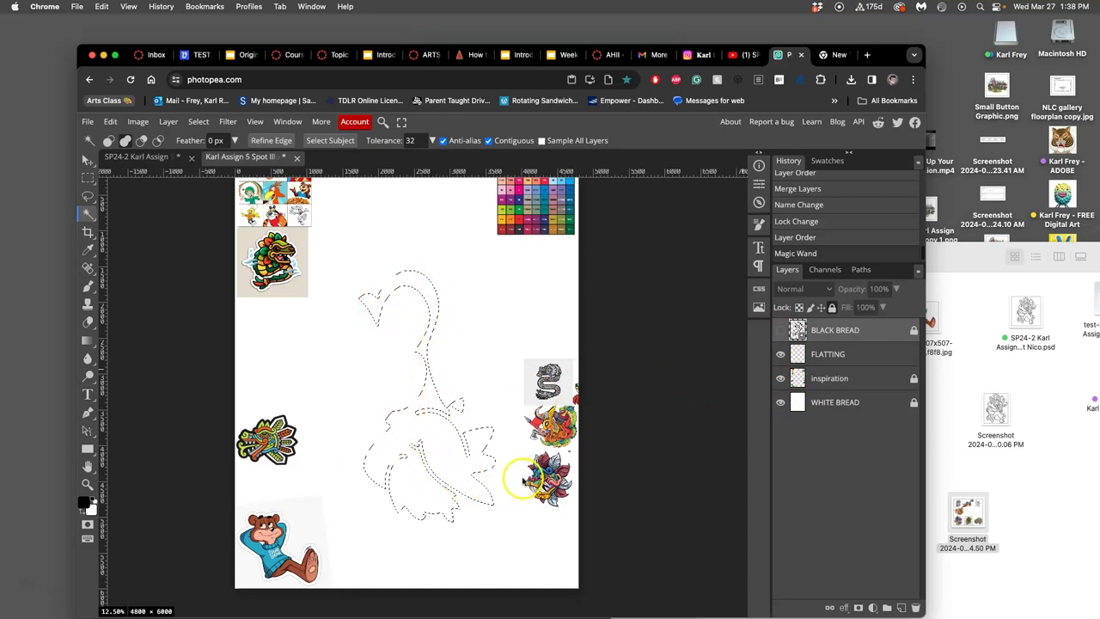
# Step: On FLATTING, Paint Bucket the body selection with a light blue sampled from the references
pyautogui.click(869, 359)
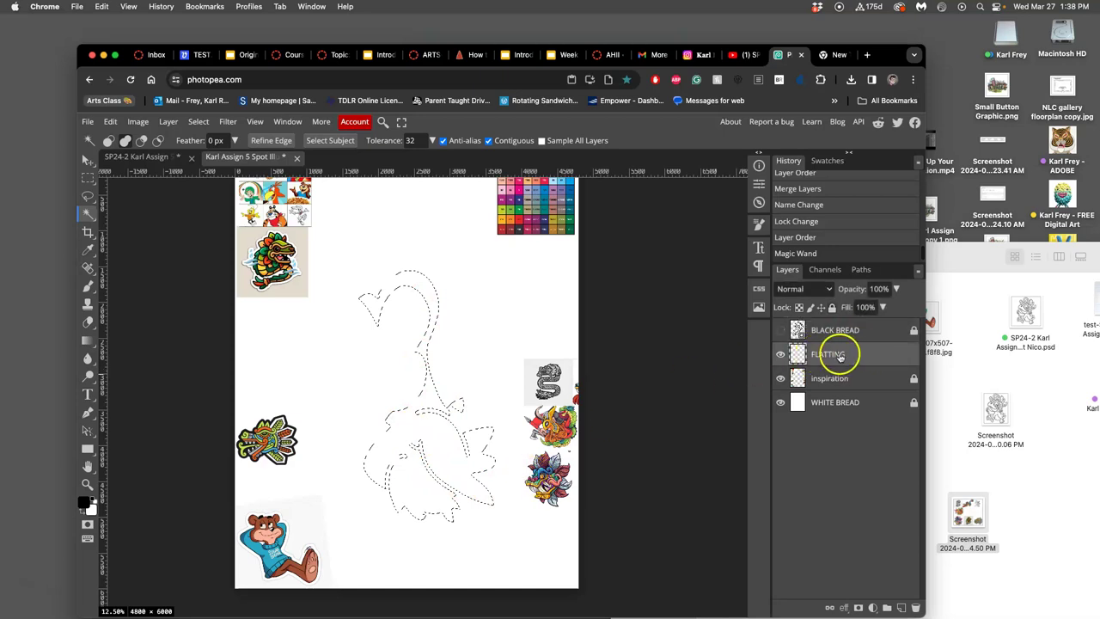
pyautogui.rightClick(92, 342)
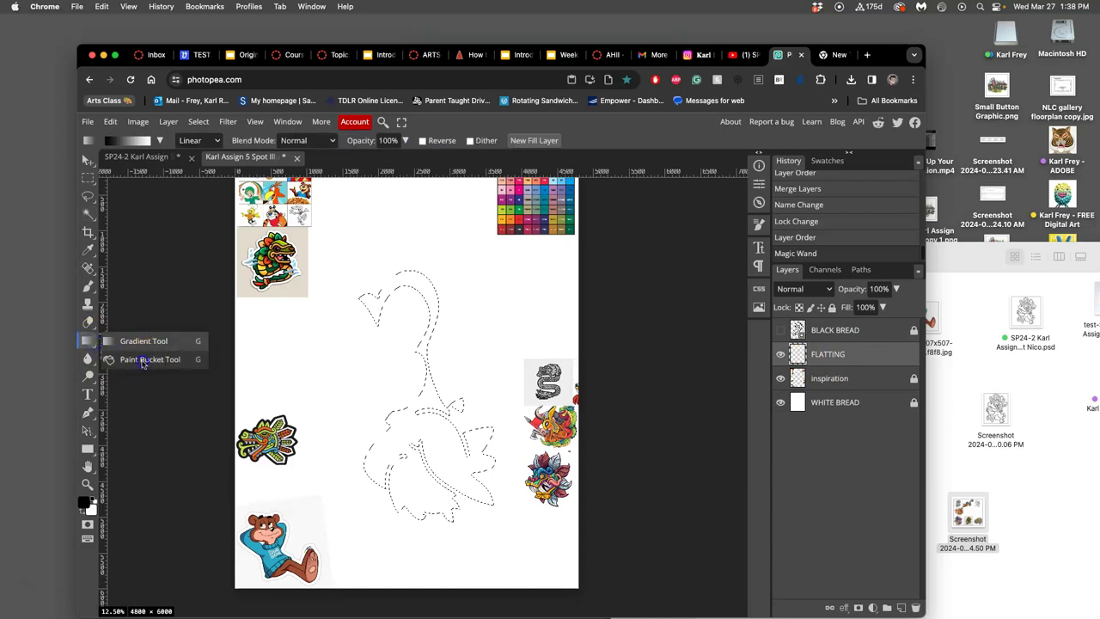
pyautogui.click(143, 361)
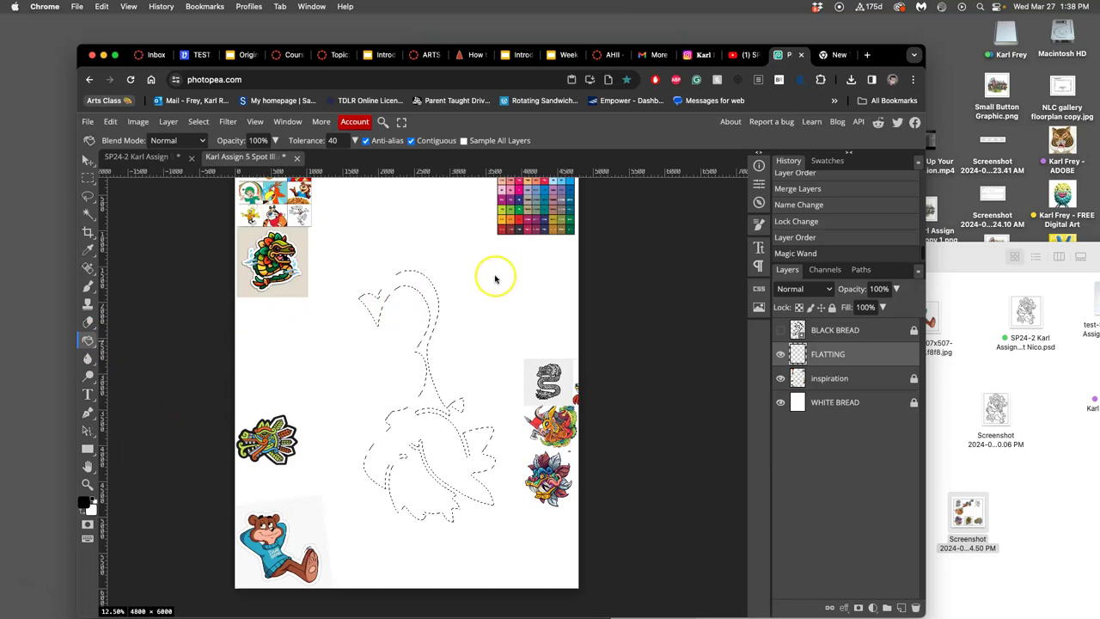
pyautogui.keyDown('alt'); pyautogui.click(520, 225); pyautogui.keyUp('alt')
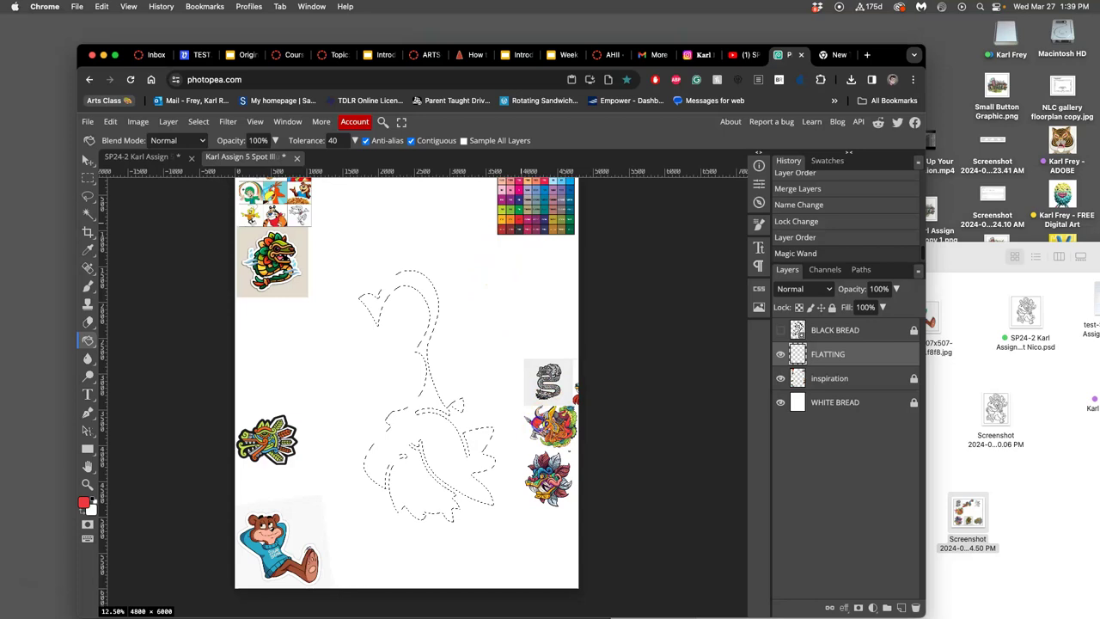
pyautogui.keyDown('alt'); pyautogui.click(258, 546); pyautogui.keyUp('alt')
pyautogui.click(285, 192)
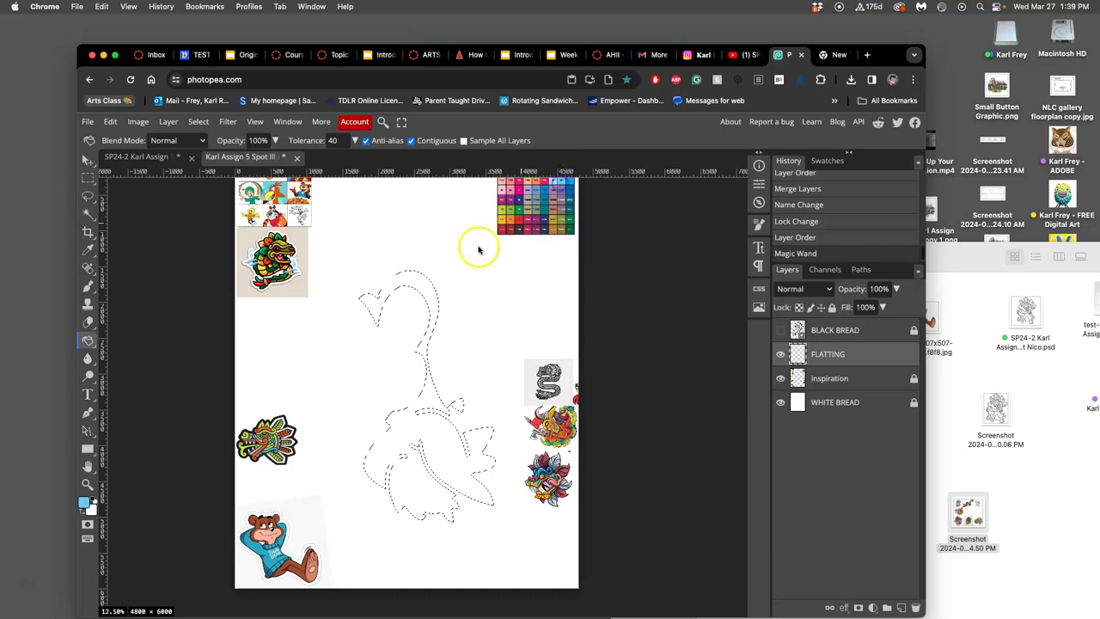
pyautogui.click(435, 305)
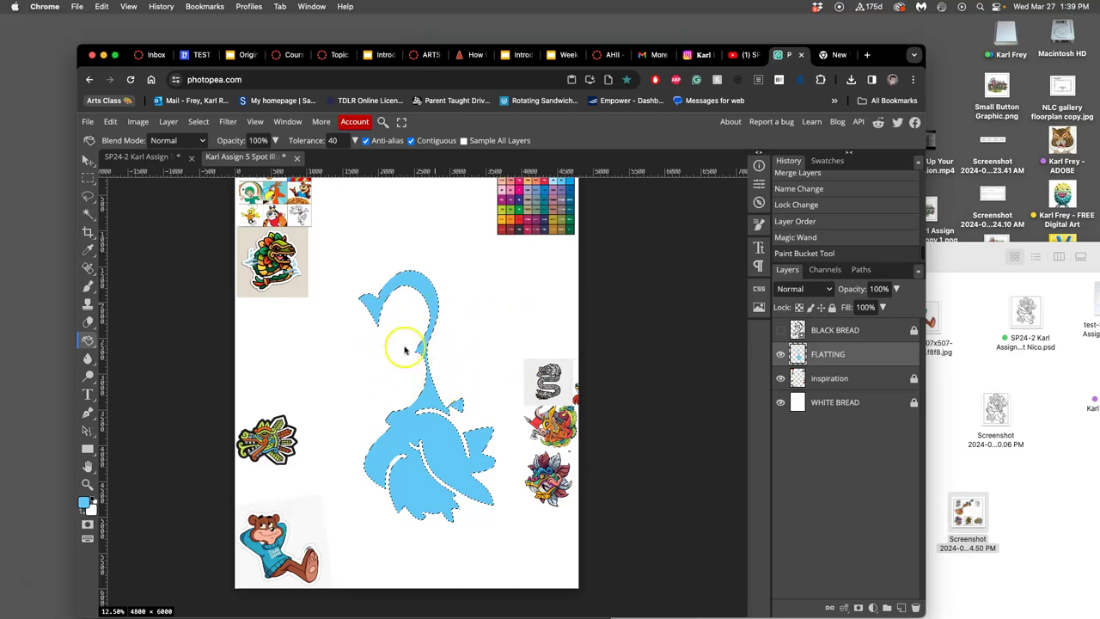
# Step: Quit Preview and Spotify from their Dock menus
pyautogui.rightClick(15, 146)
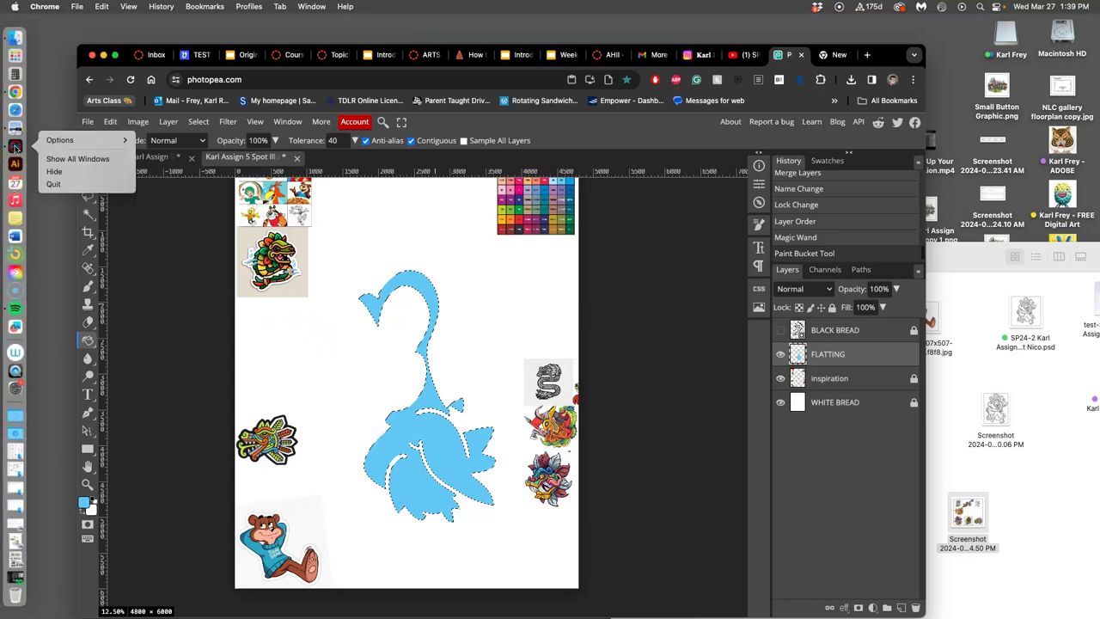
pyautogui.click(15, 147)
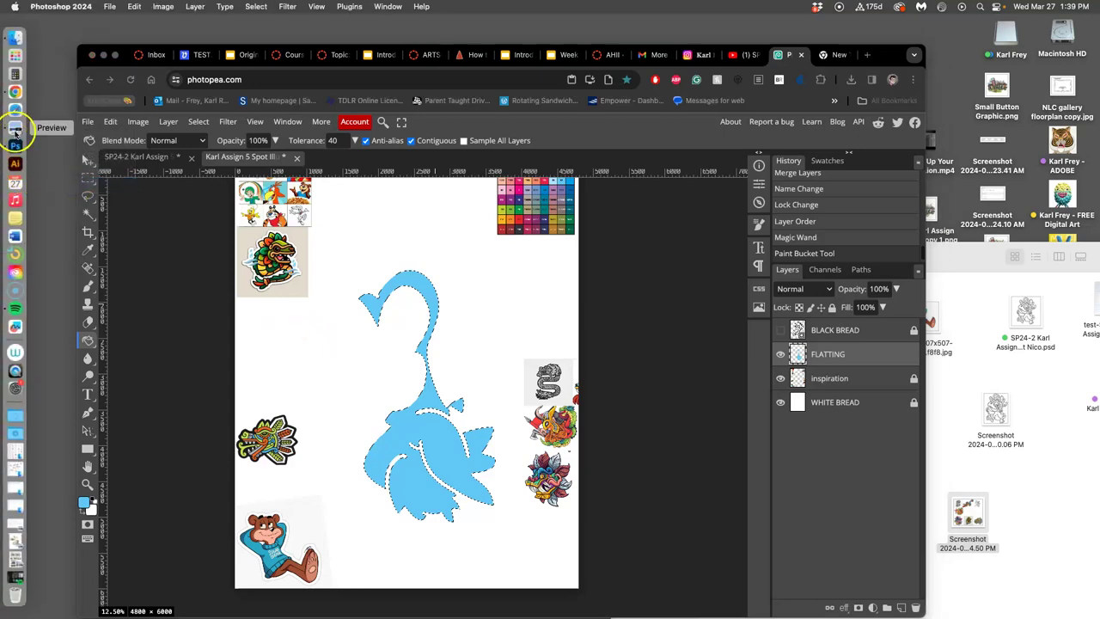
pyautogui.rightClick(15, 127)
pyautogui.click(95, 336)
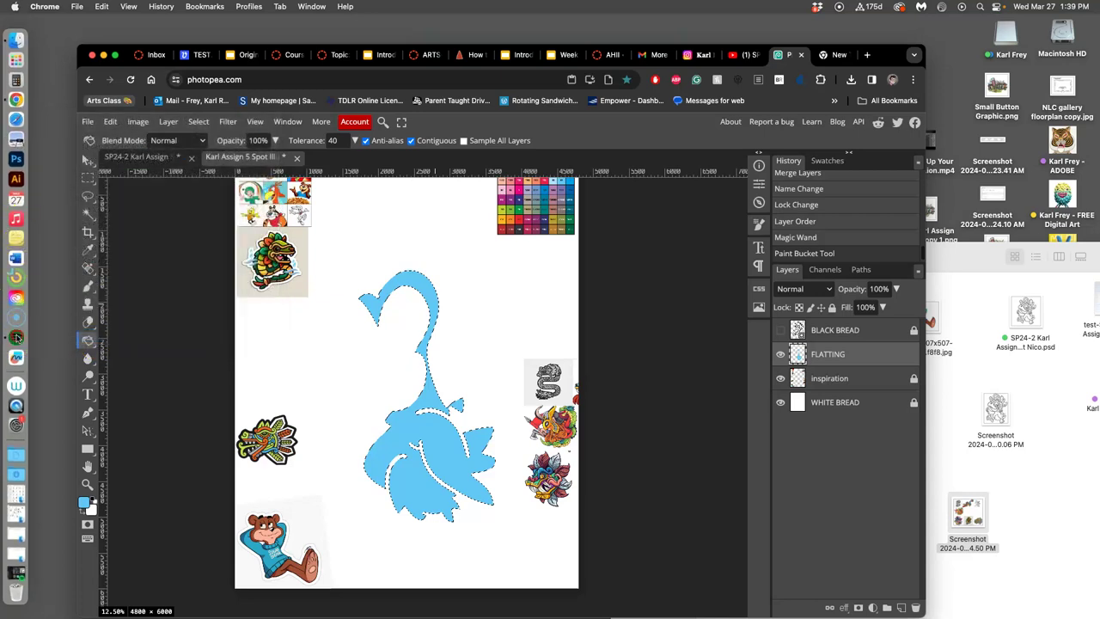
pyautogui.rightClick(15, 336)
pyautogui.click(66, 513)
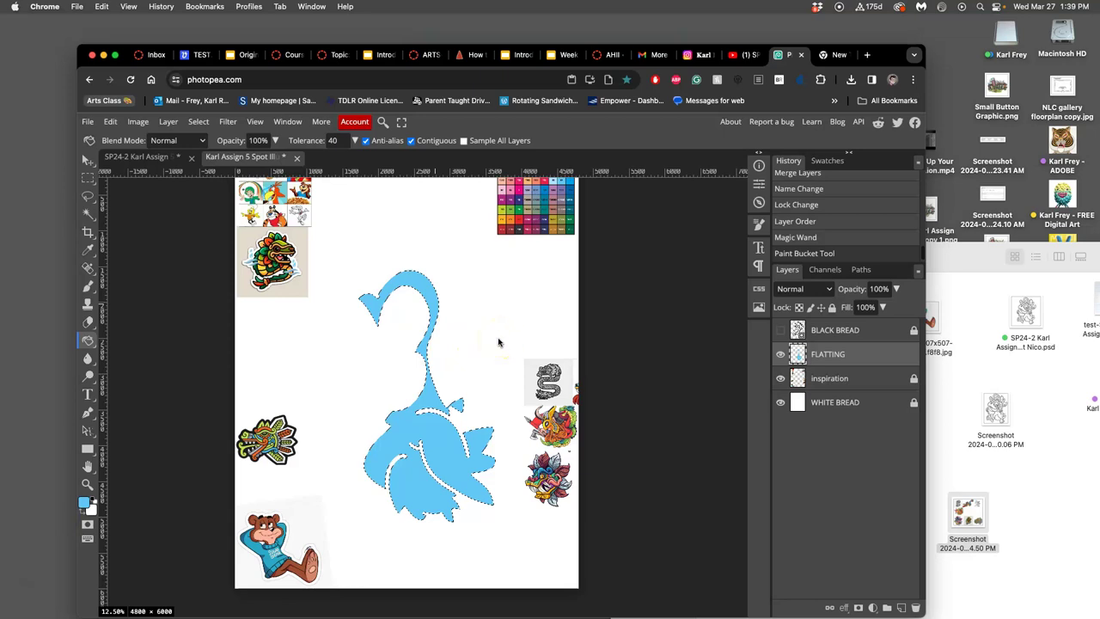
# Step: Save the Photopea document to the Desktop
pyautogui.press('super+s')
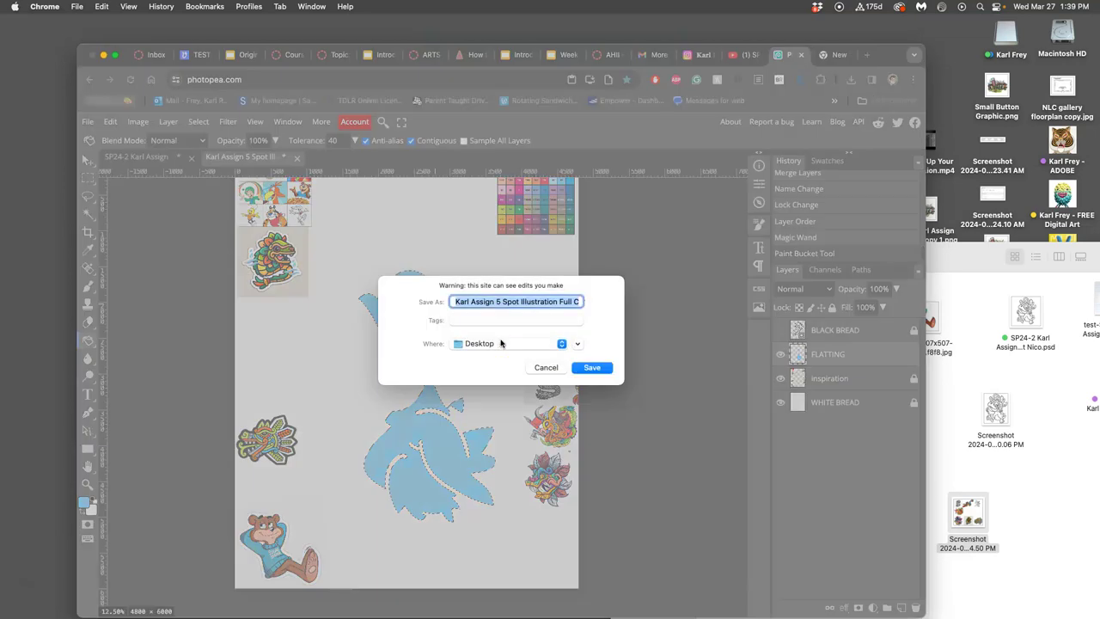
pyautogui.click(593, 368)
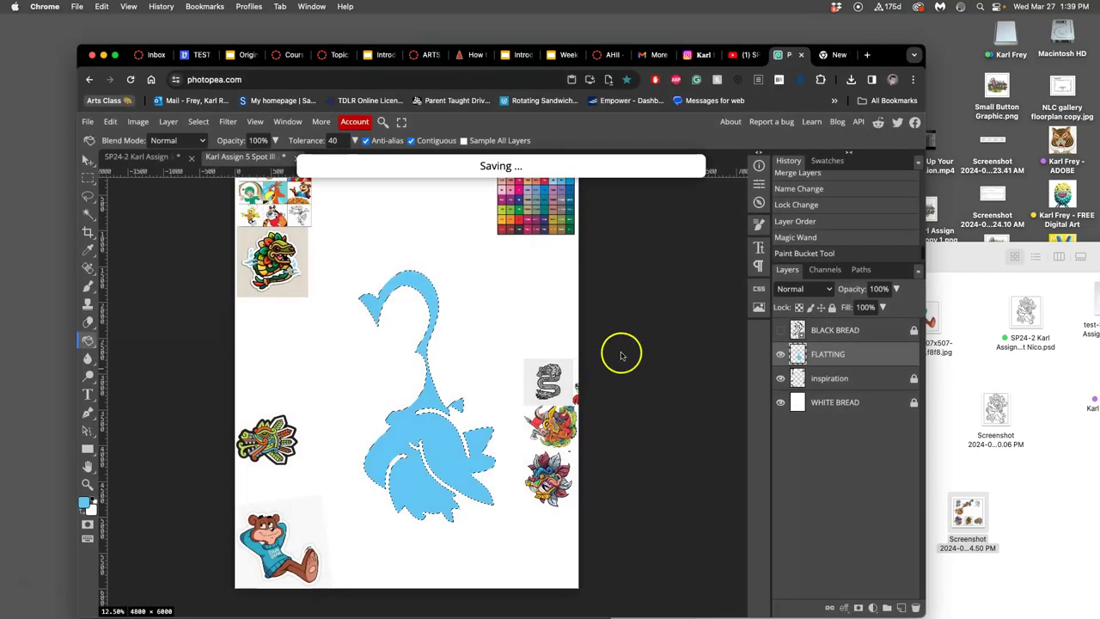
pyautogui.click(559, 331)
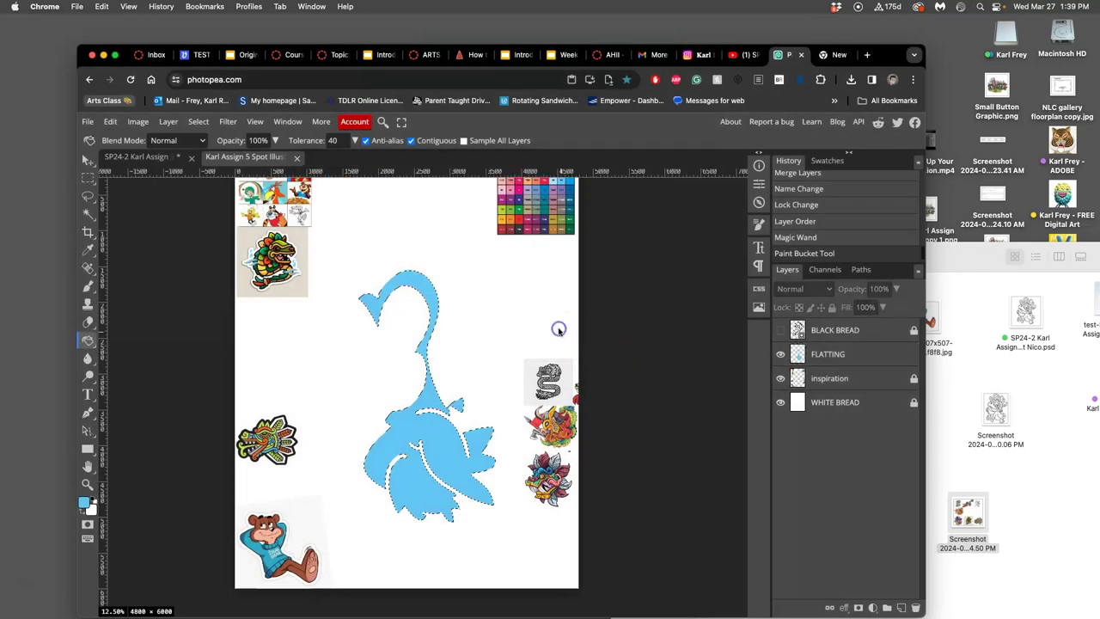
pyautogui.click(485, 346)
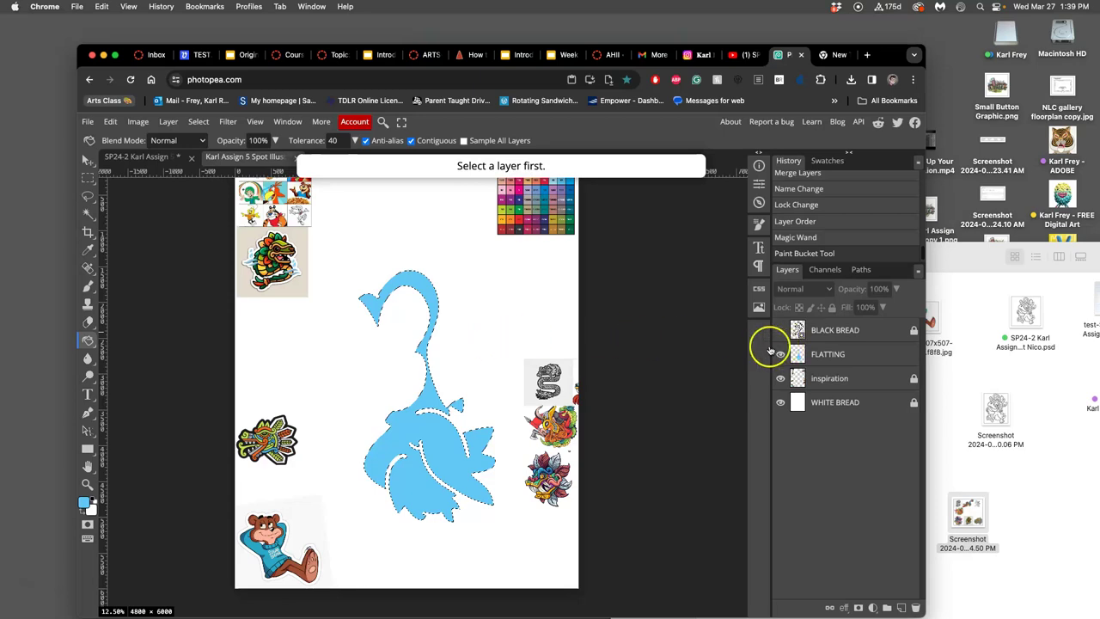
# Step: Deselect, then toggle BLACK BREAD to compare, leaving the line art visible over the fill
pyautogui.press('super+d')
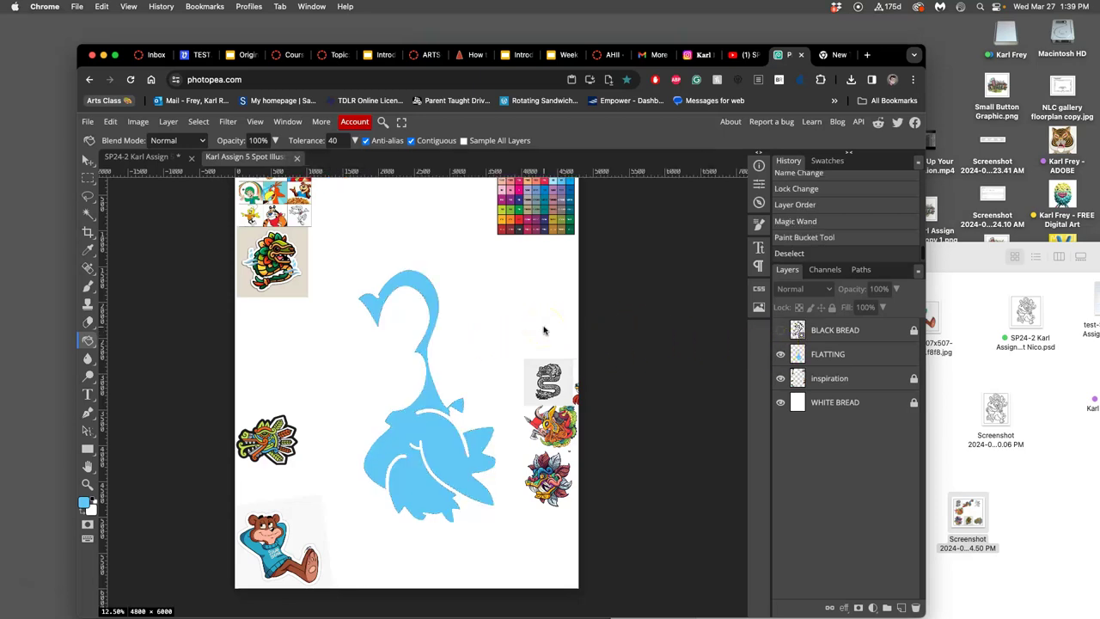
pyautogui.click(780, 330)
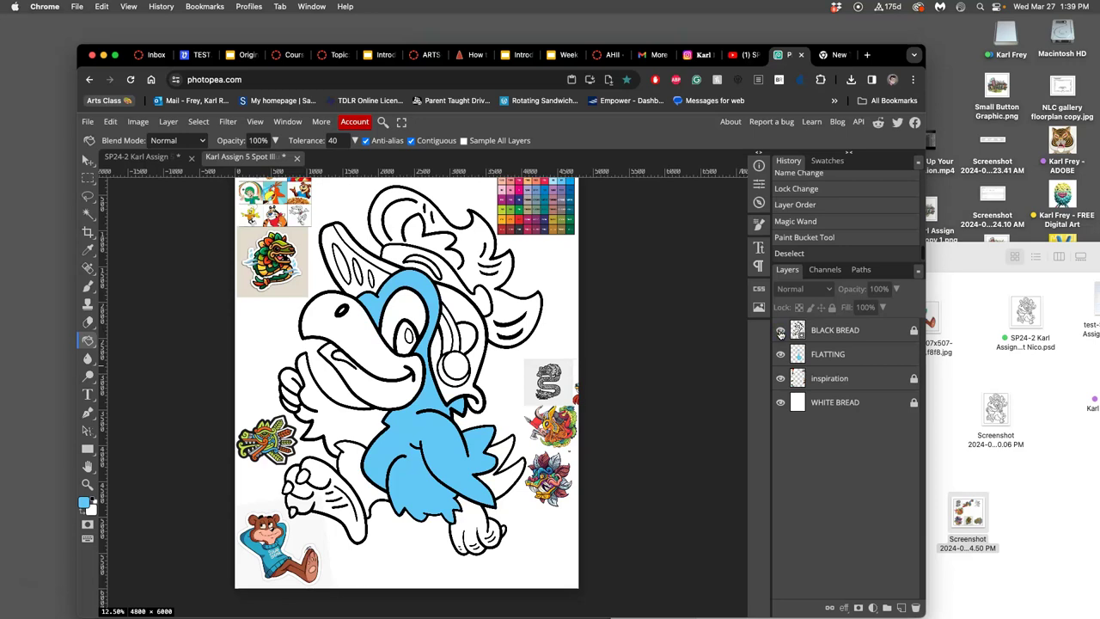
pyautogui.click(780, 330)
pyautogui.click(780, 331)
pyautogui.click(780, 331)
pyautogui.click(781, 331)
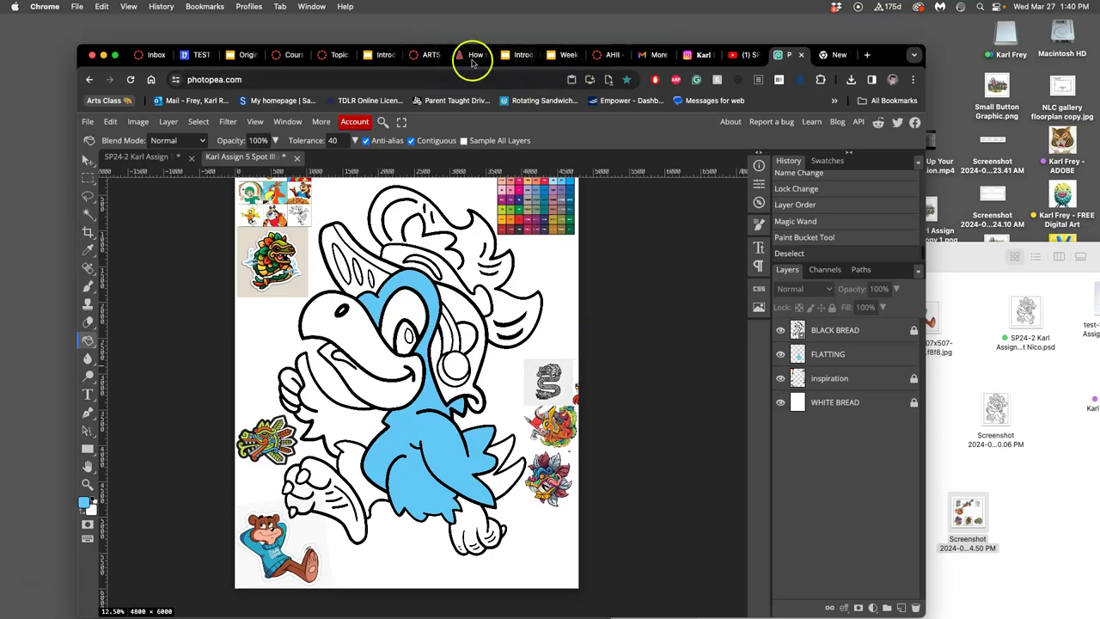
# Step: Check slide 9 (Flatting / Local Flat Color), then return to Photopea's BLACK BREAD layer
pyautogui.click(386, 55)
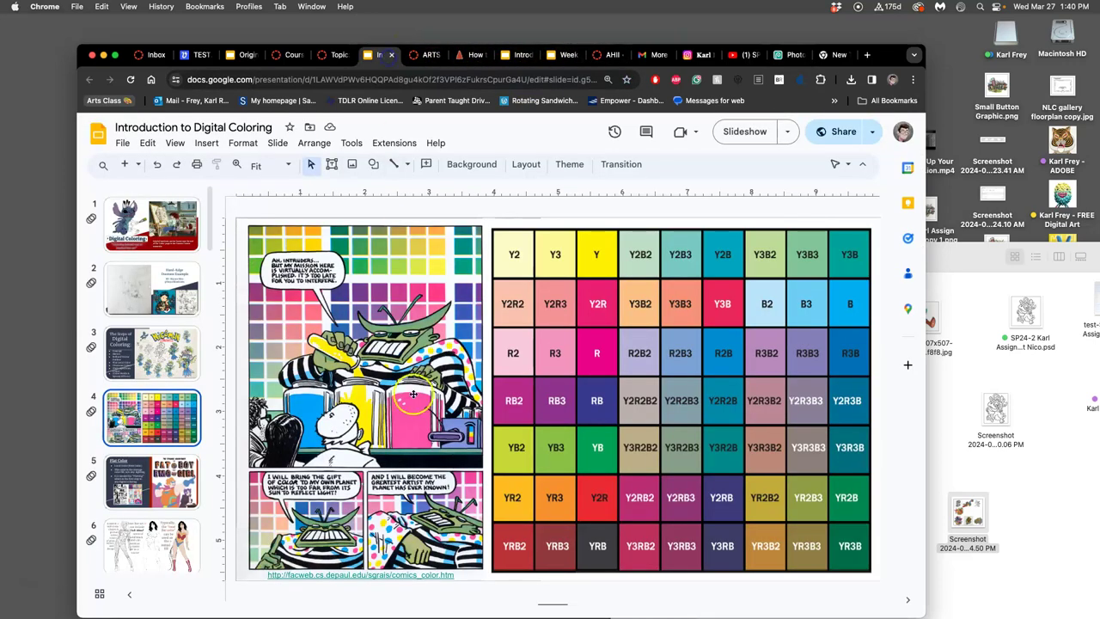
pyautogui.scroll(-5, 161, 457)
pyautogui.click(152, 458)
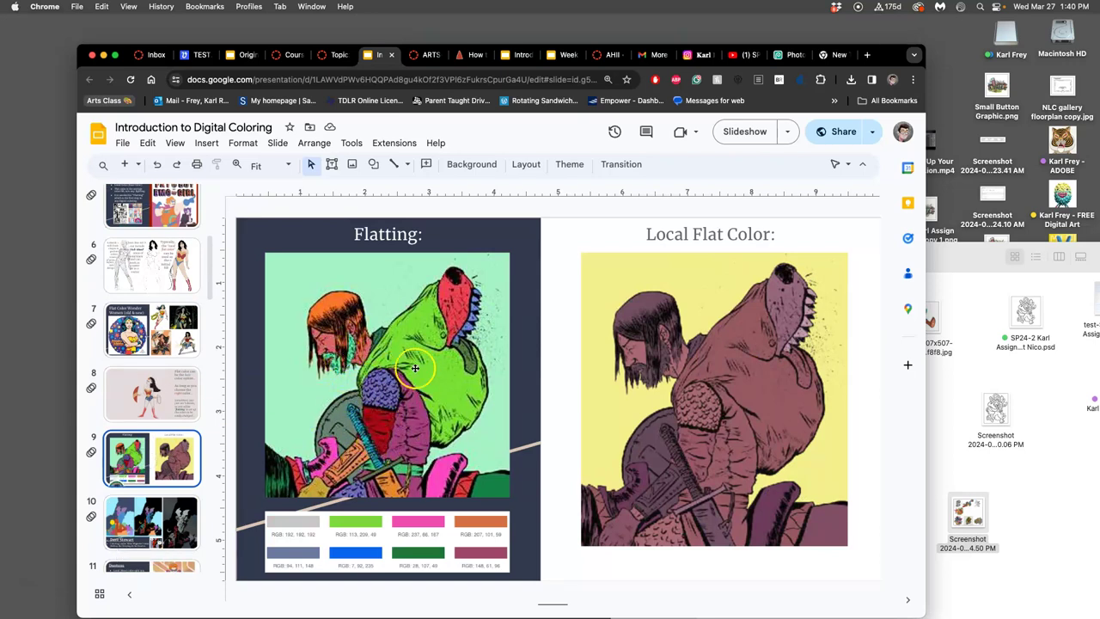
pyautogui.click(784, 55)
pyautogui.click(840, 337)
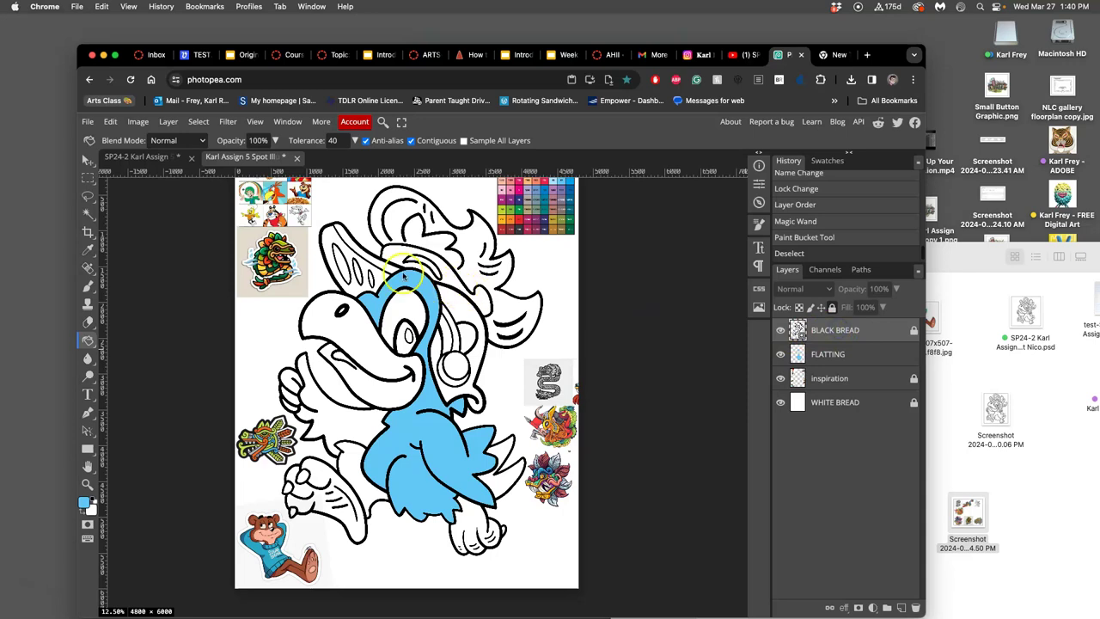
# Step: Magic Wand the beak on the line art and fill it yellow on FLATTING
pyautogui.click(89, 217)
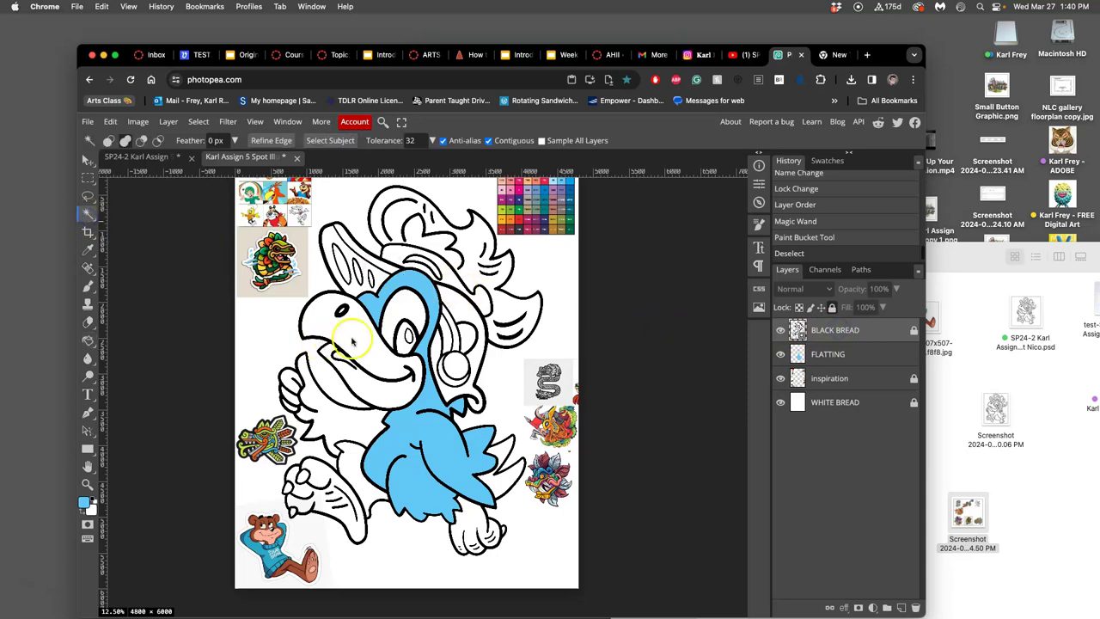
pyautogui.click(352, 339)
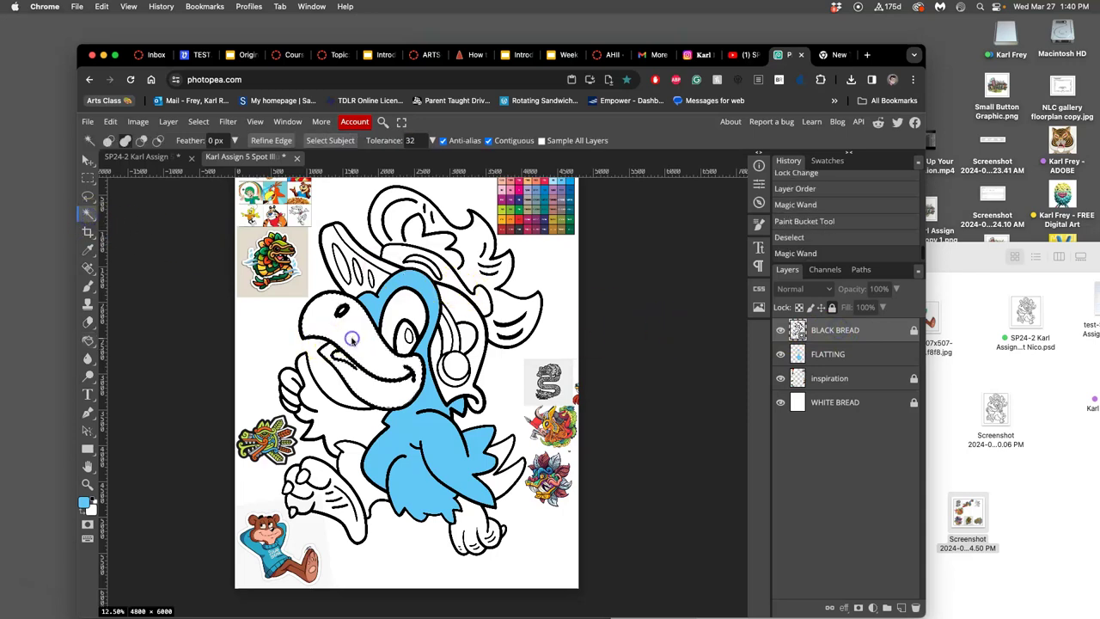
pyautogui.click(89, 341)
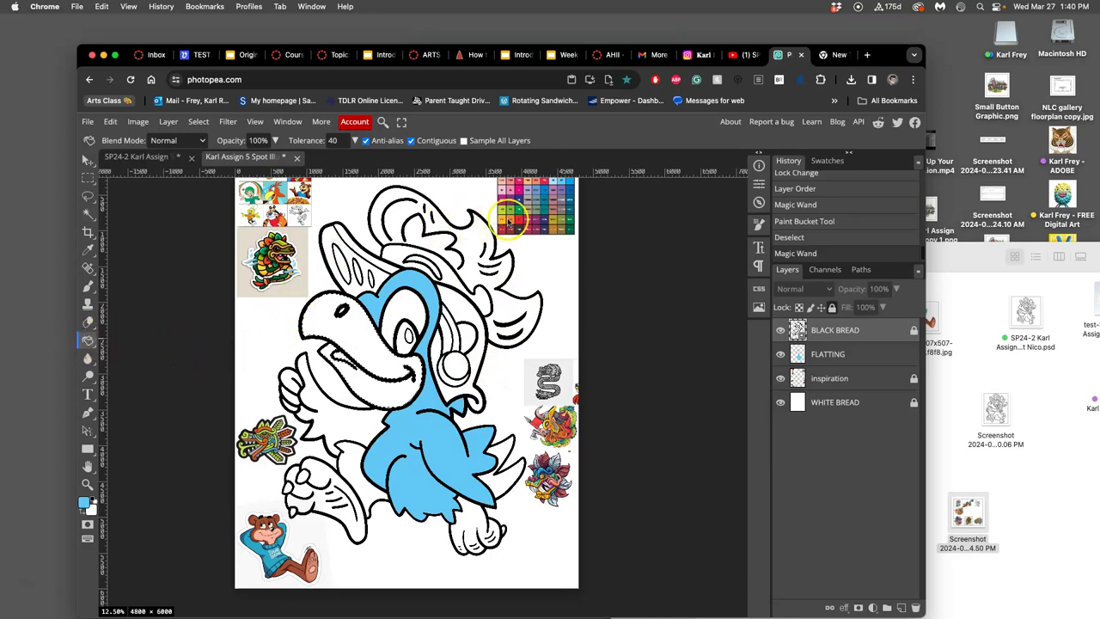
pyautogui.scroll(2, 525, 198)
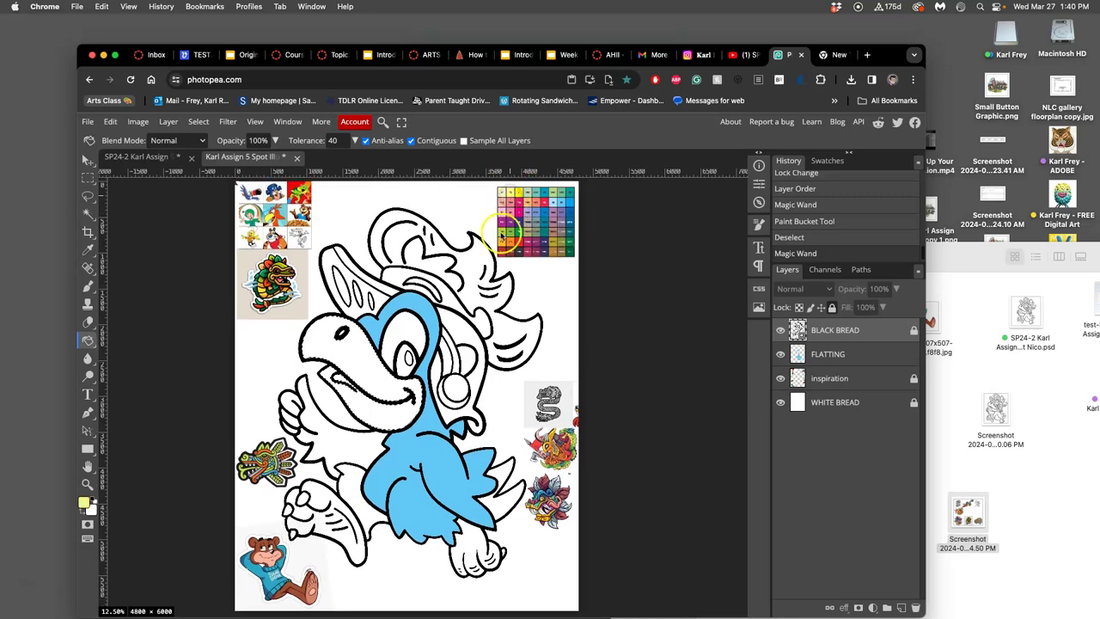
pyautogui.click(856, 361)
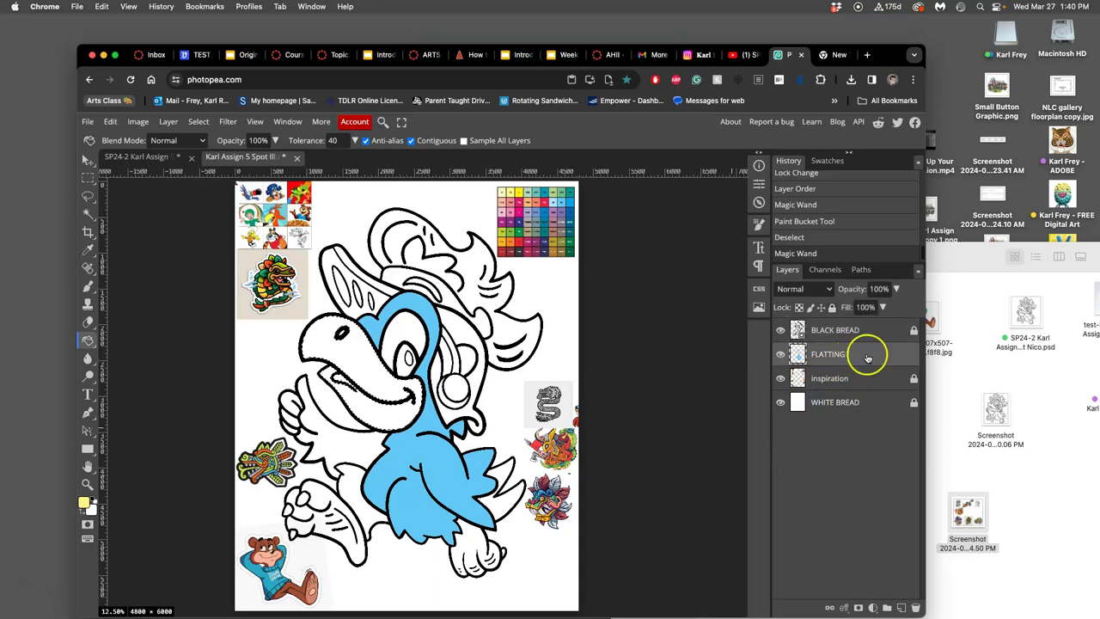
pyautogui.click(383, 391)
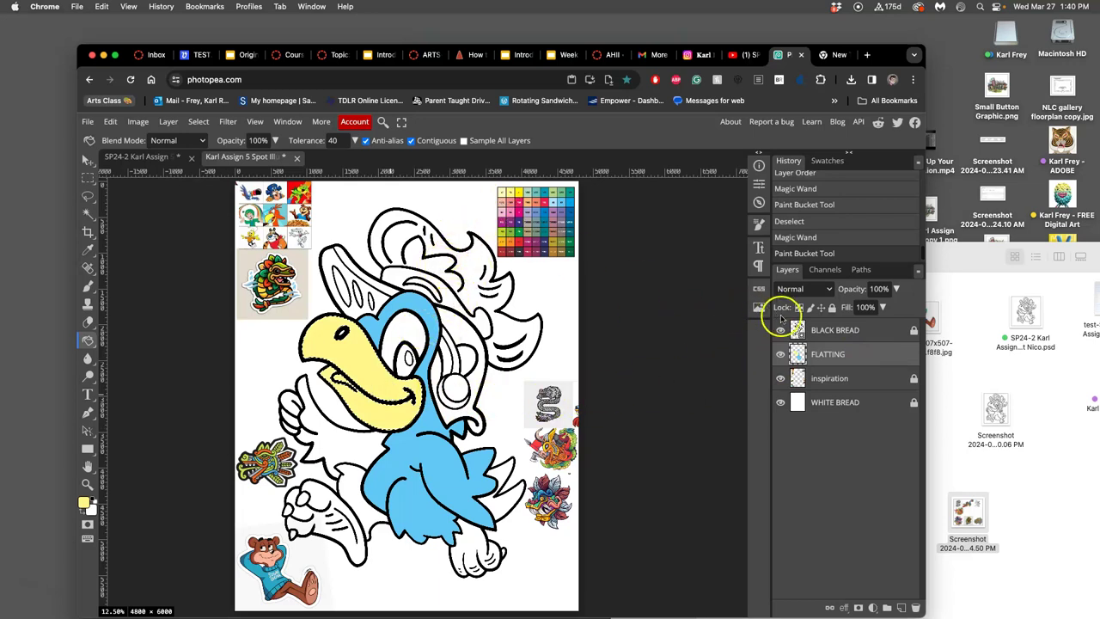
# Step: Select further line-art regions and sample a colour from the chart, ending on BLACK BREAD
pyautogui.click(821, 334)
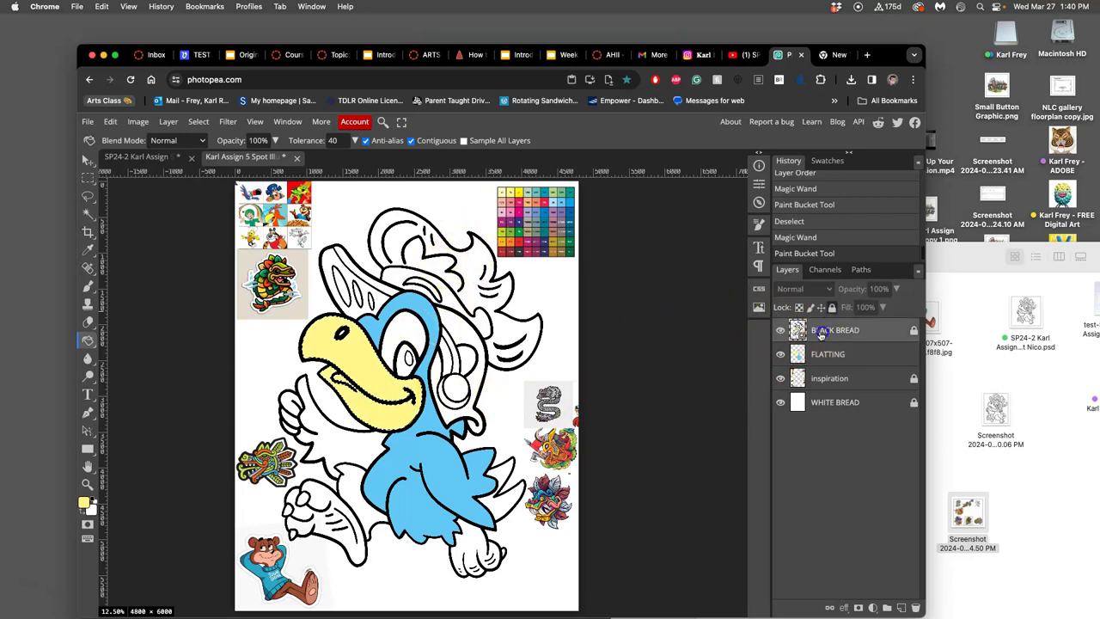
pyautogui.click(87, 215)
pyautogui.click(426, 336)
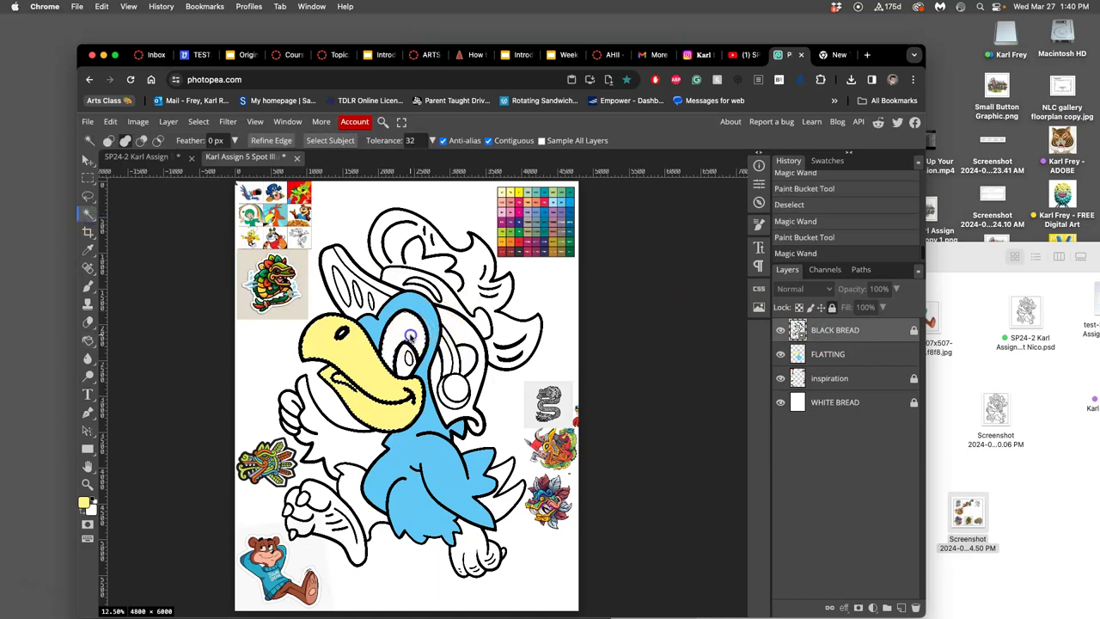
pyautogui.click(817, 353)
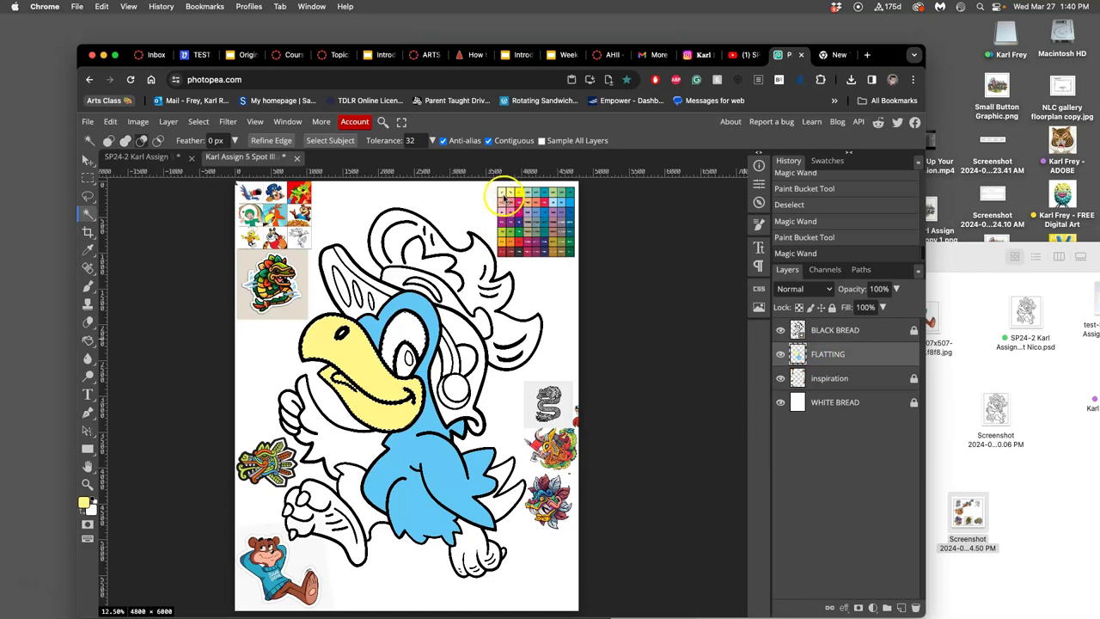
pyautogui.click(553, 205)
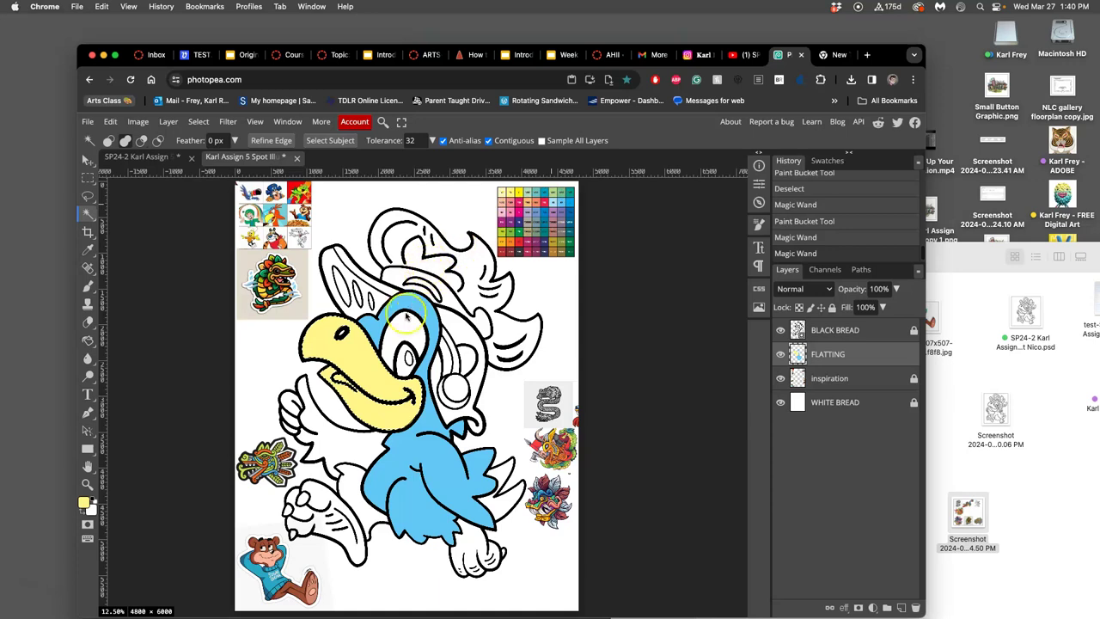
pyautogui.click(406, 326)
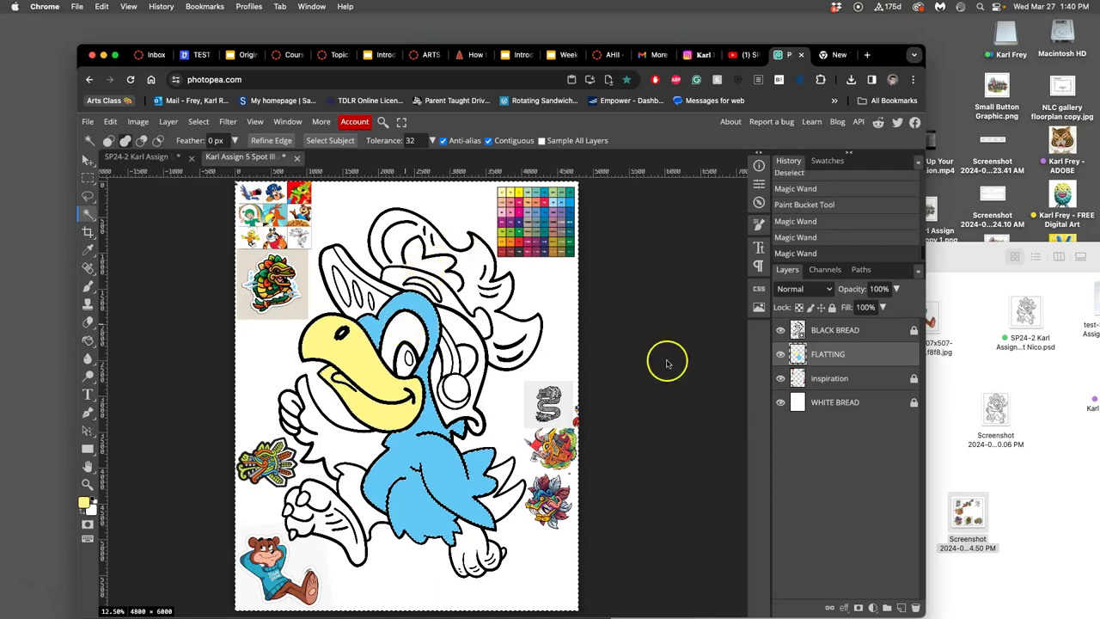
pyautogui.click(819, 333)
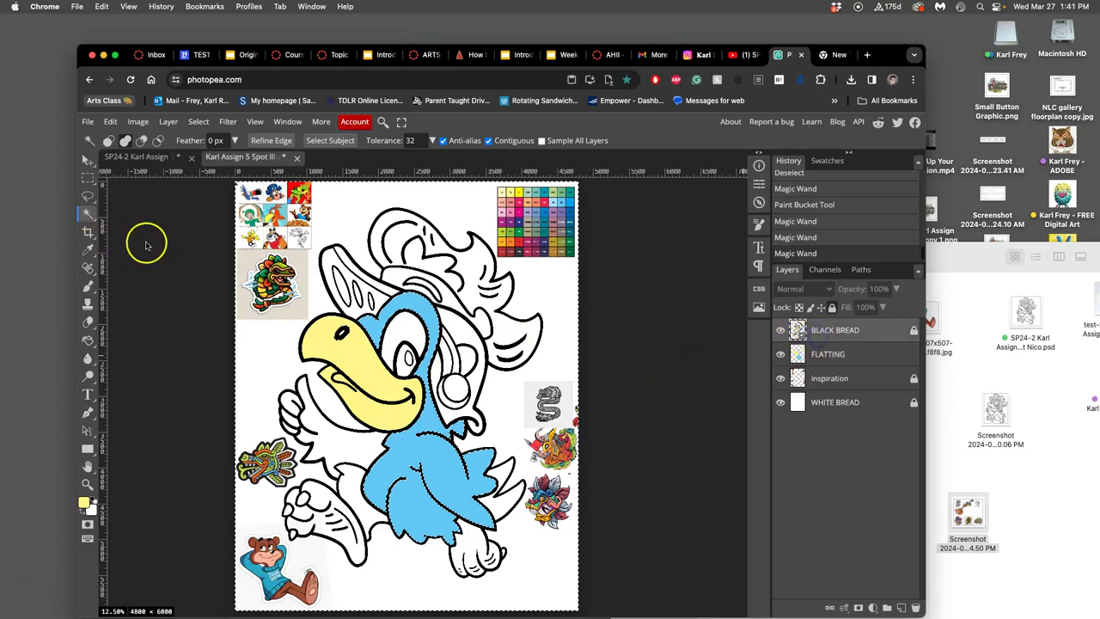
# Step: Select the eye area from the line art and fill it light blue on FLATTING
pyautogui.click(409, 334)
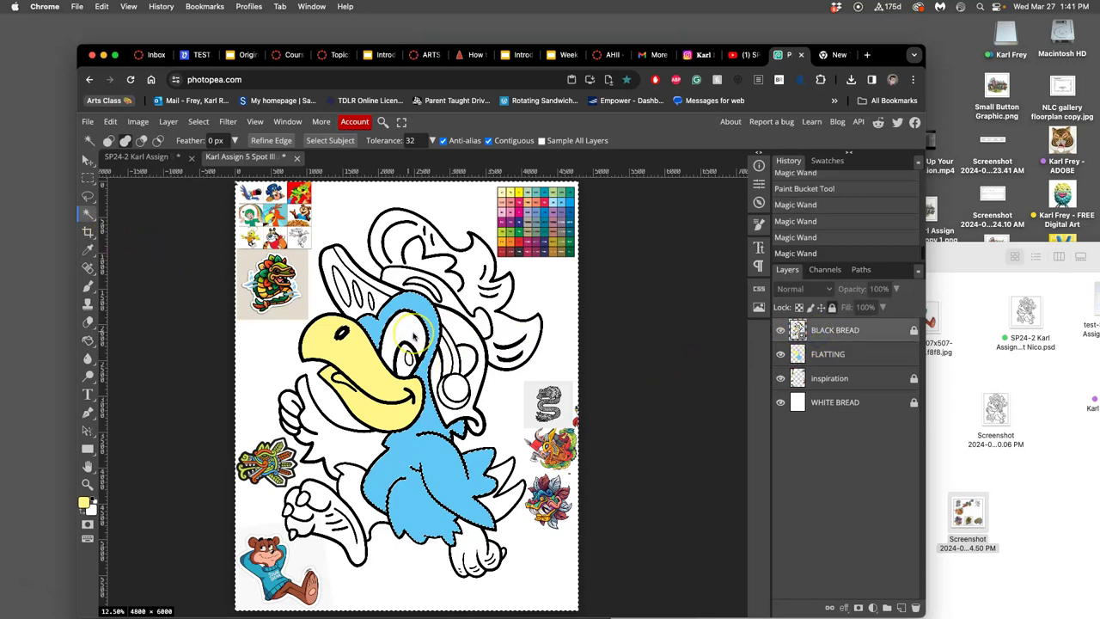
pyautogui.hotkey('ctrl', 'd')
pyautogui.click(413, 337)
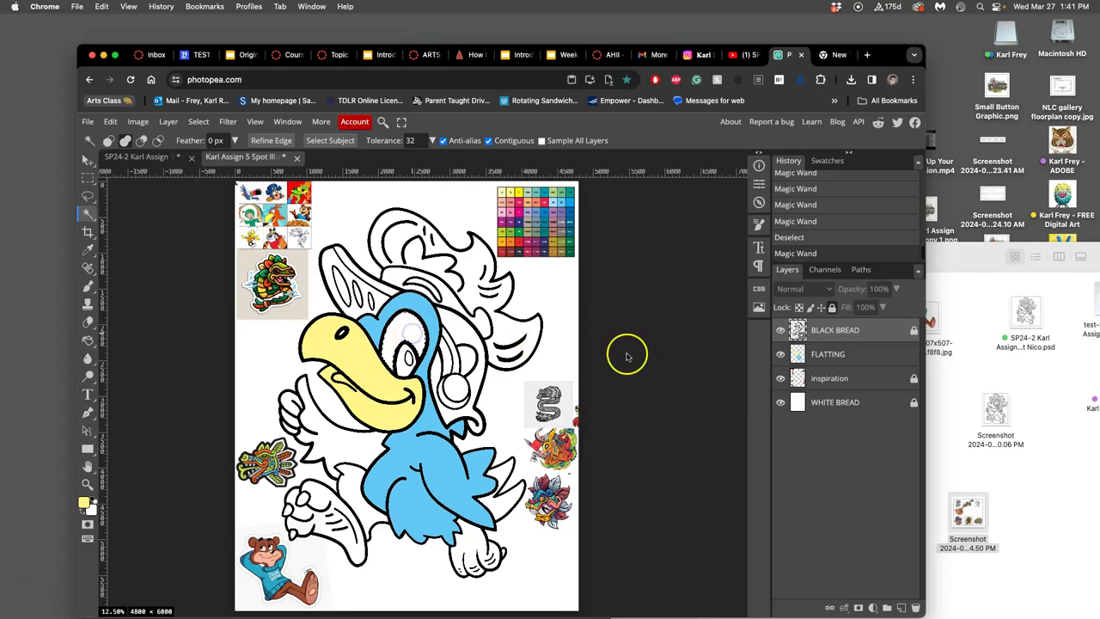
pyautogui.click(852, 365)
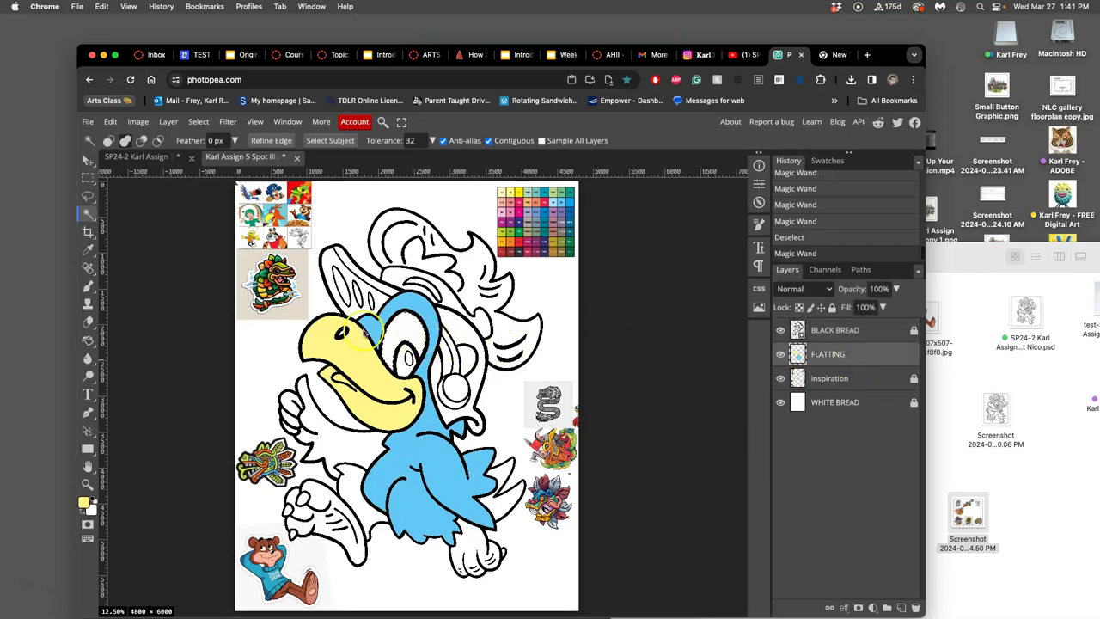
pyautogui.click(88, 341)
pyautogui.click(411, 329)
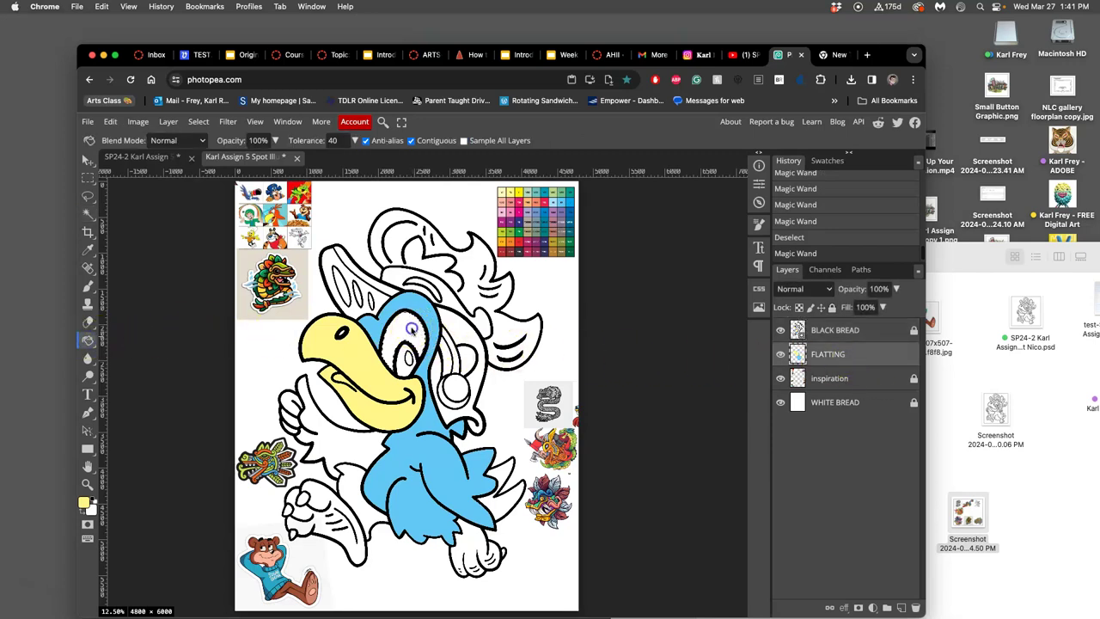
pyautogui.keyDown('alt'); pyautogui.click(553, 207); pyautogui.keyUp('alt')
pyautogui.click(394, 325)
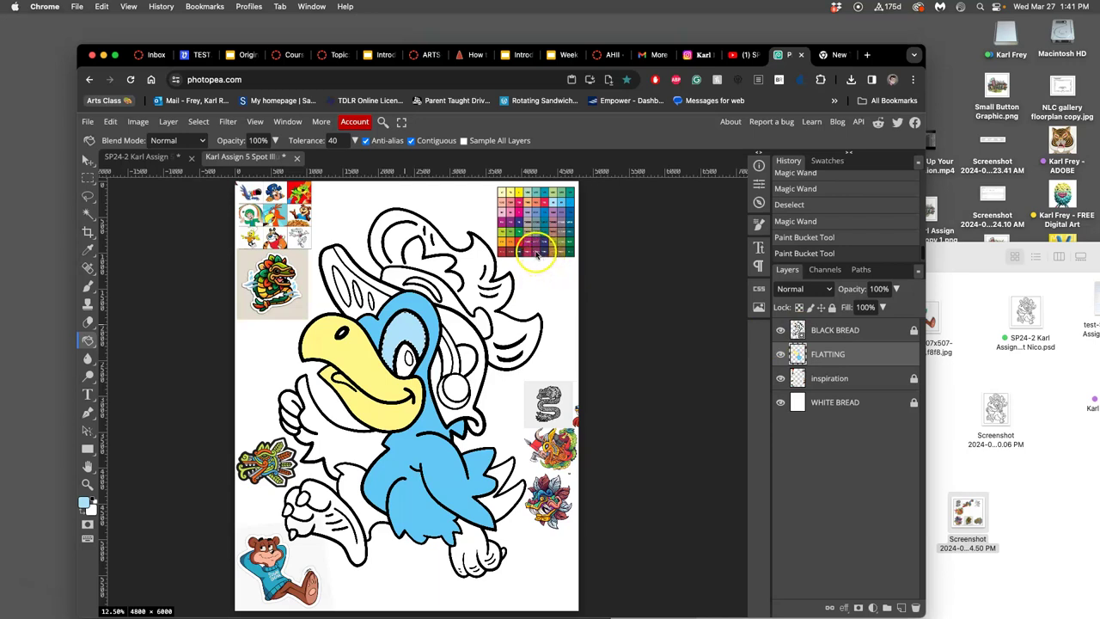
# Step: Try selecting the eye from BLACK BREAD, undoing an accidental canvas-wide selection
pyautogui.click(821, 331)
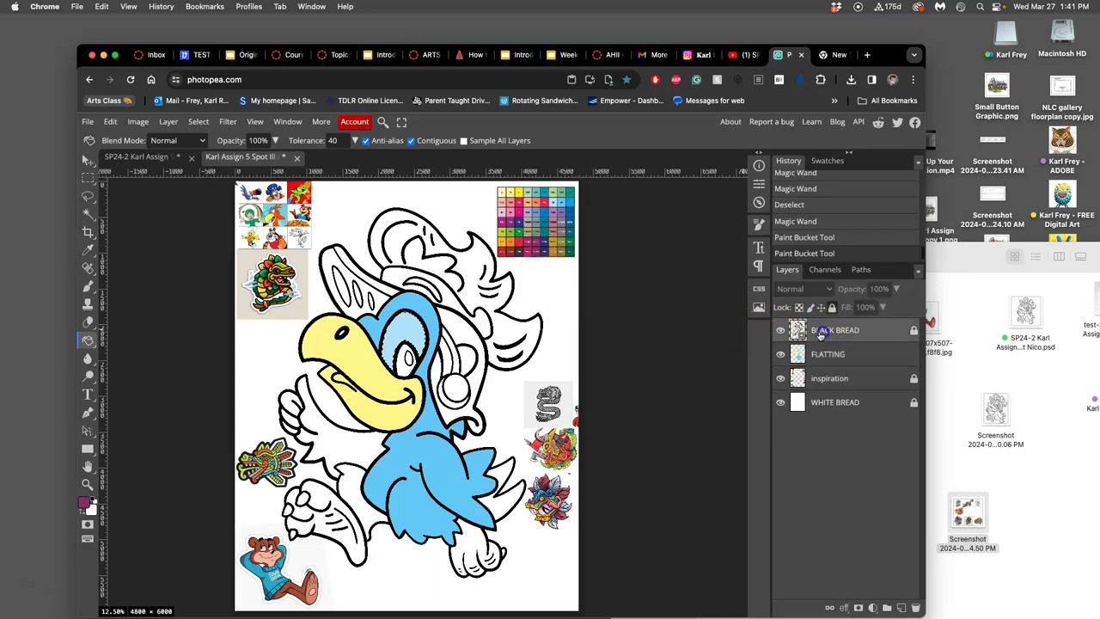
pyautogui.click(88, 214)
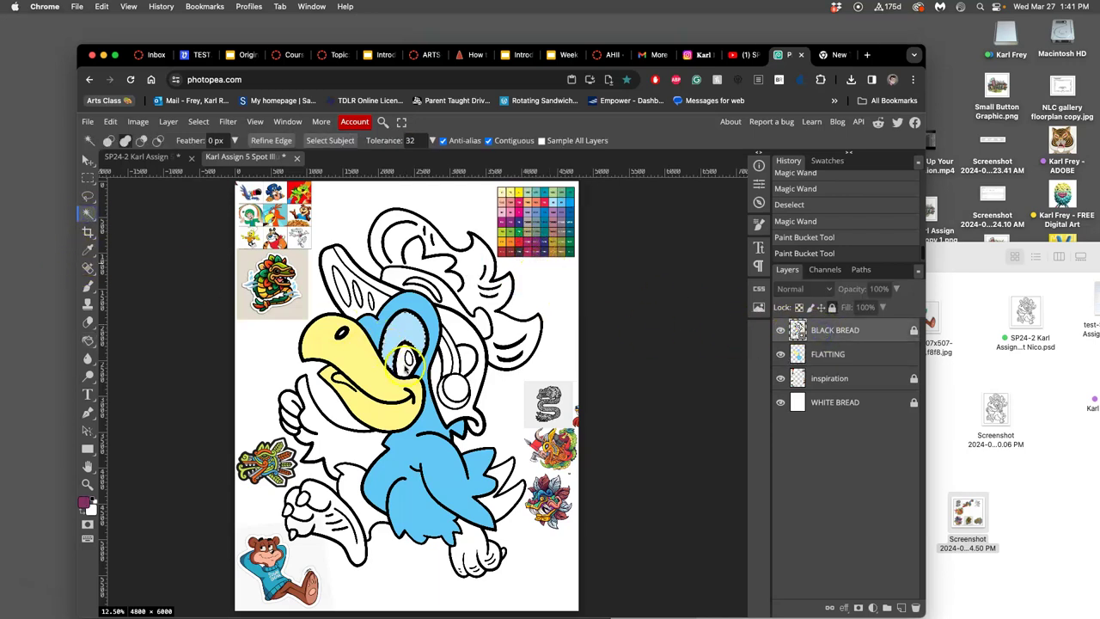
pyautogui.click(404, 363)
pyautogui.click(823, 354)
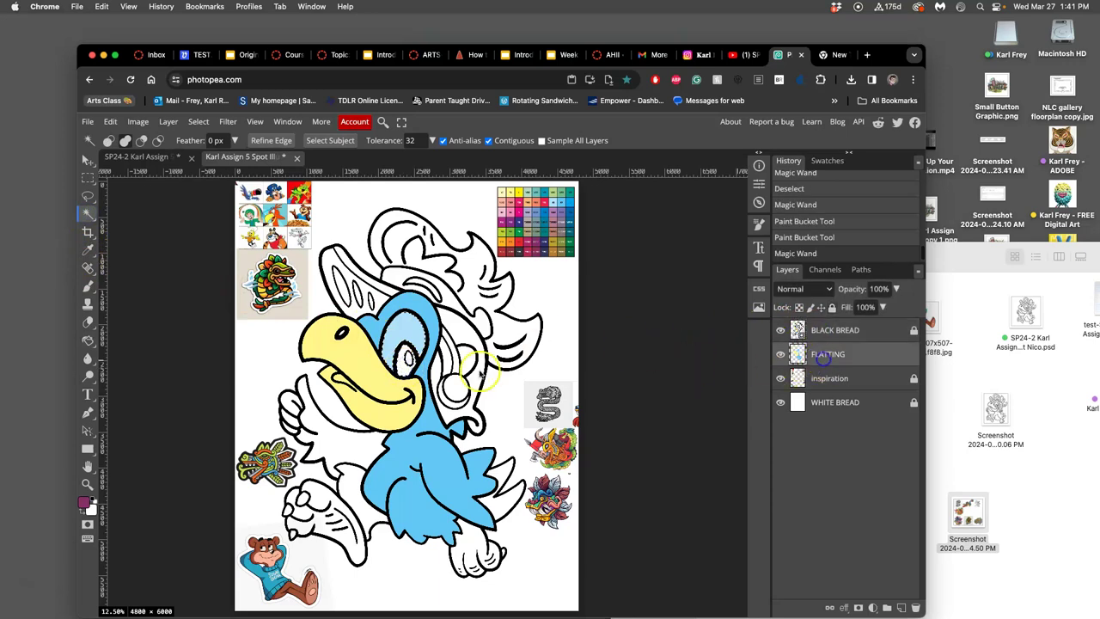
pyautogui.click(403, 368)
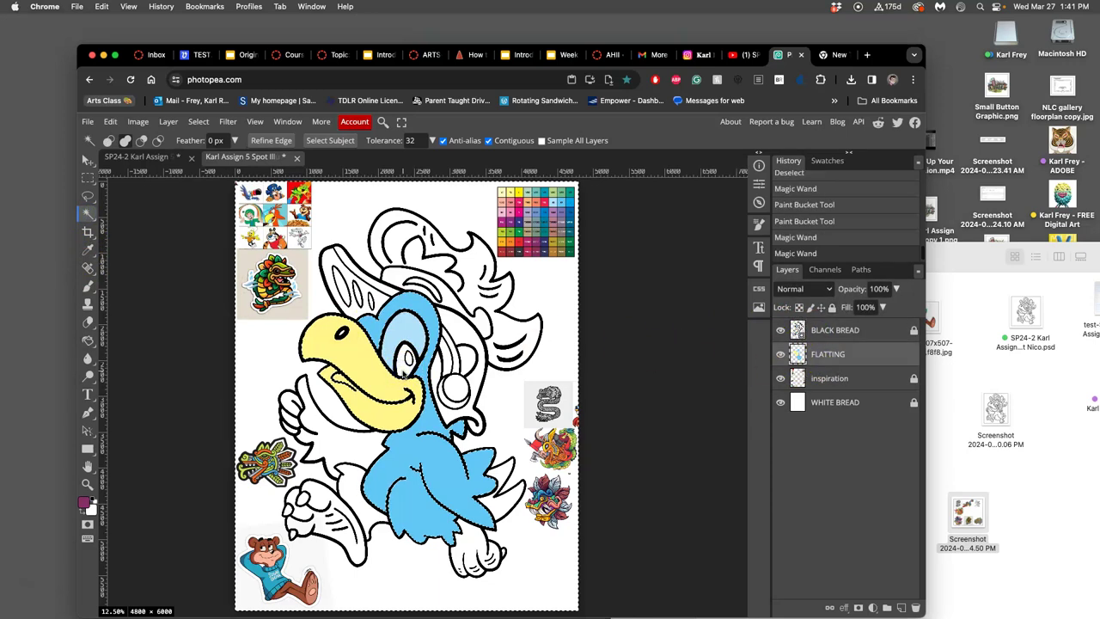
pyautogui.hotkey('ctrl', 'z')
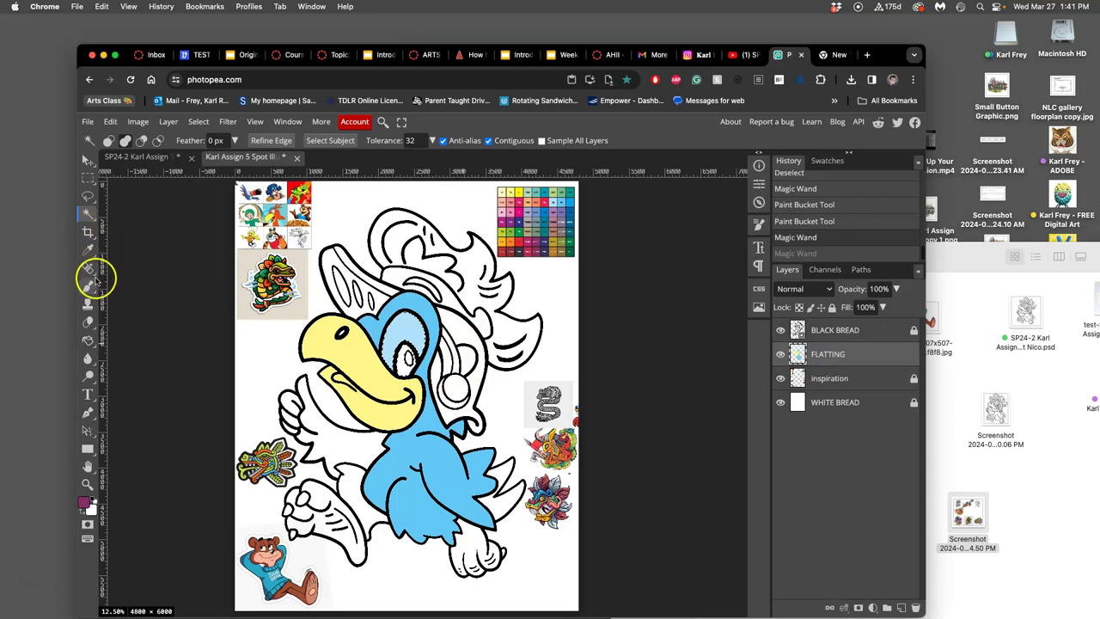
# Step: Select the pupil from the line art and fill it purple on FLATTING
pyautogui.click(89, 339)
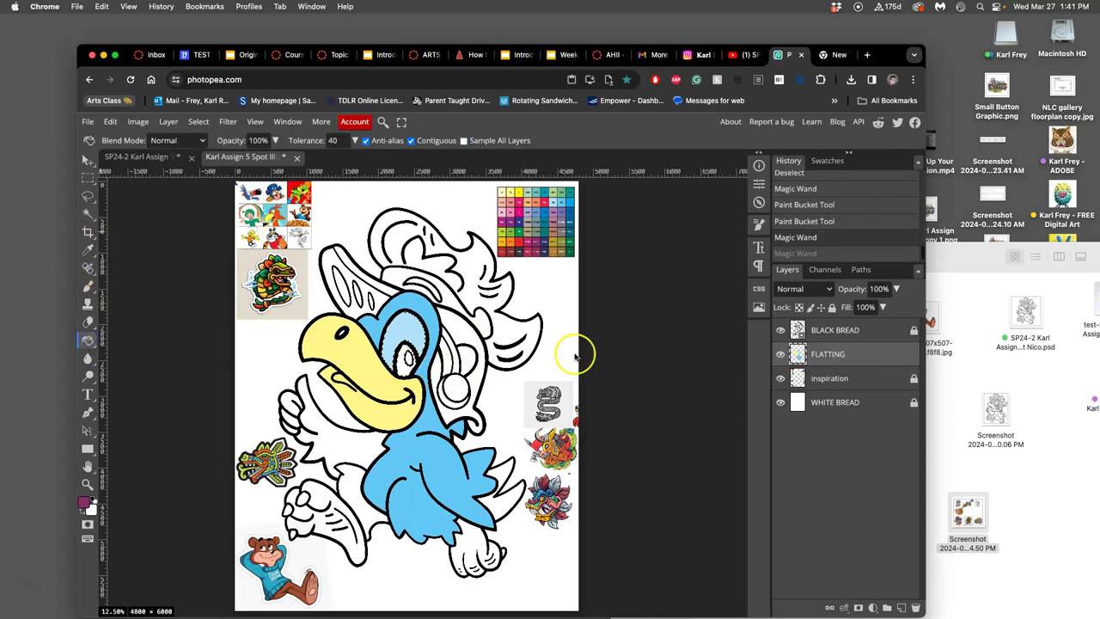
pyautogui.click(826, 334)
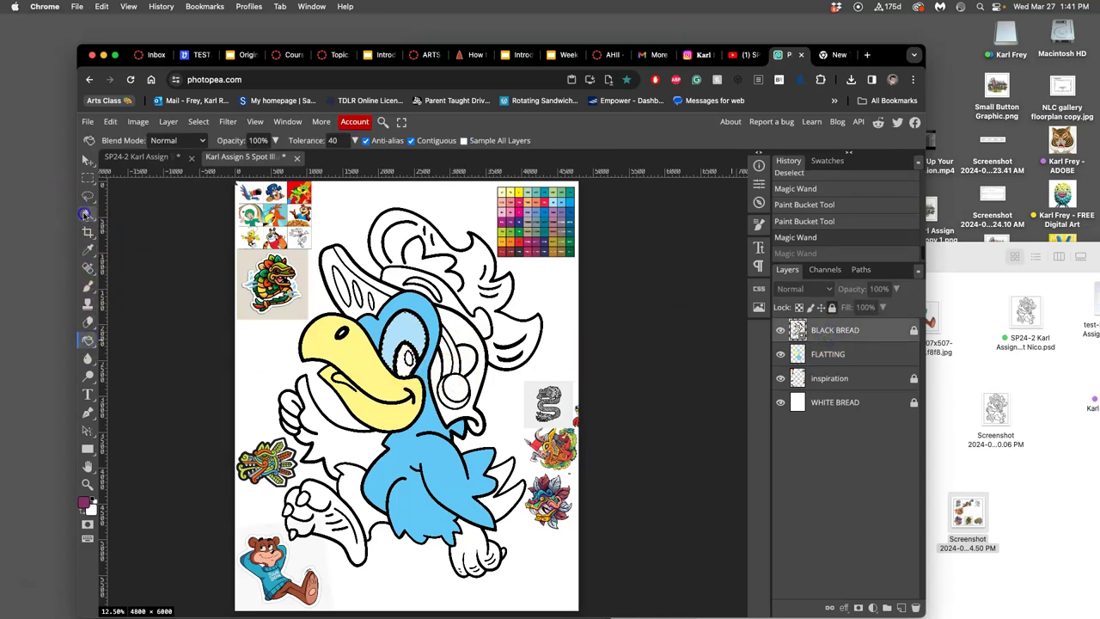
pyautogui.click(87, 214)
pyautogui.click(404, 363)
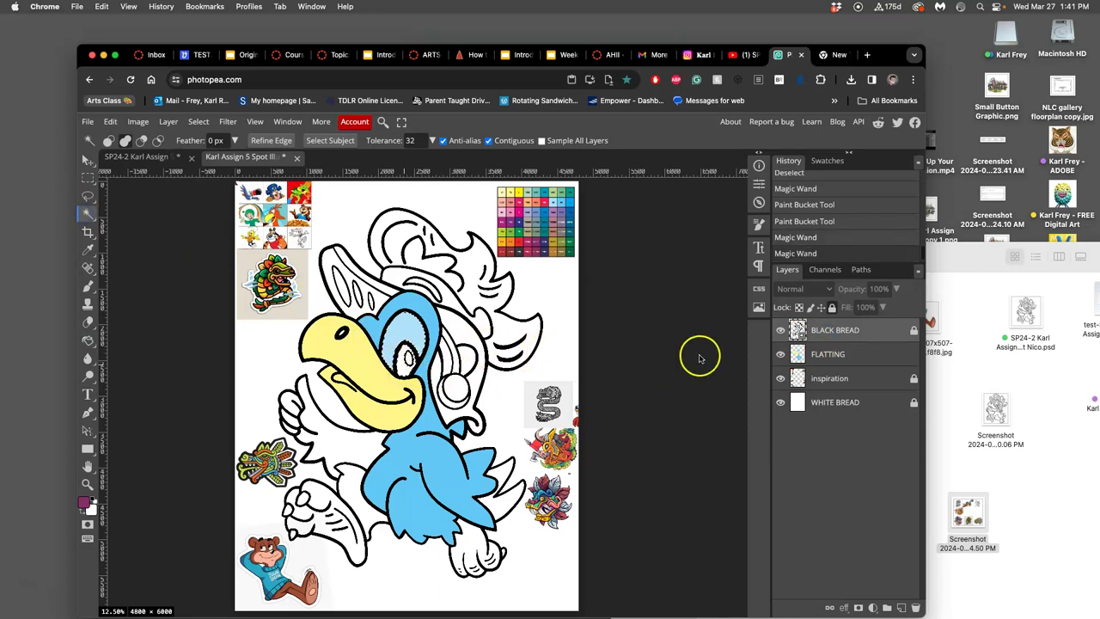
pyautogui.click(856, 353)
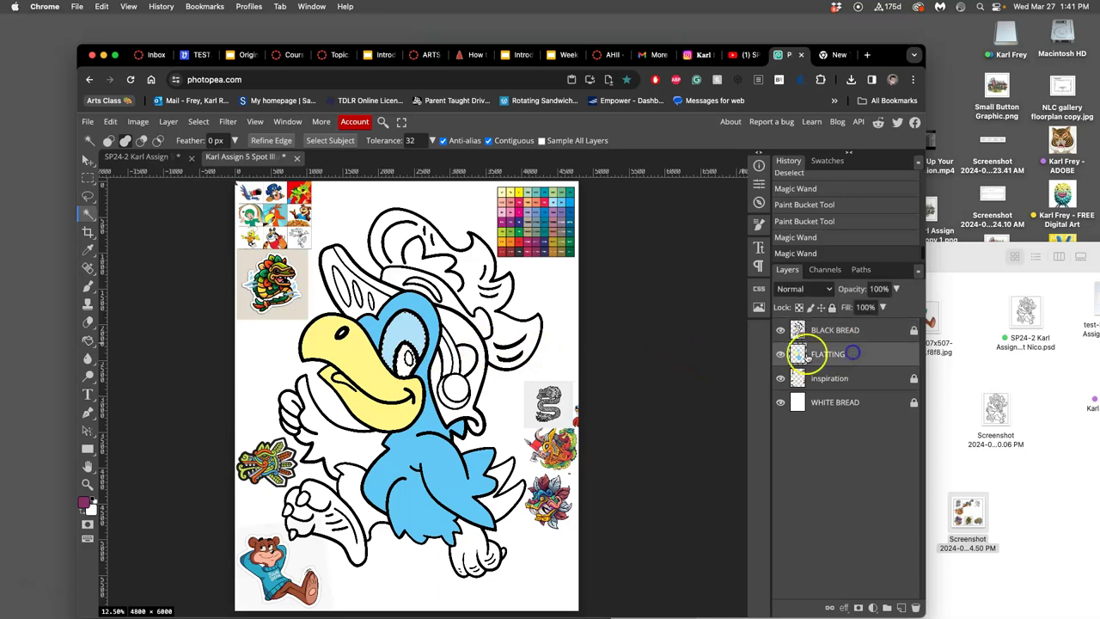
pyautogui.click(88, 340)
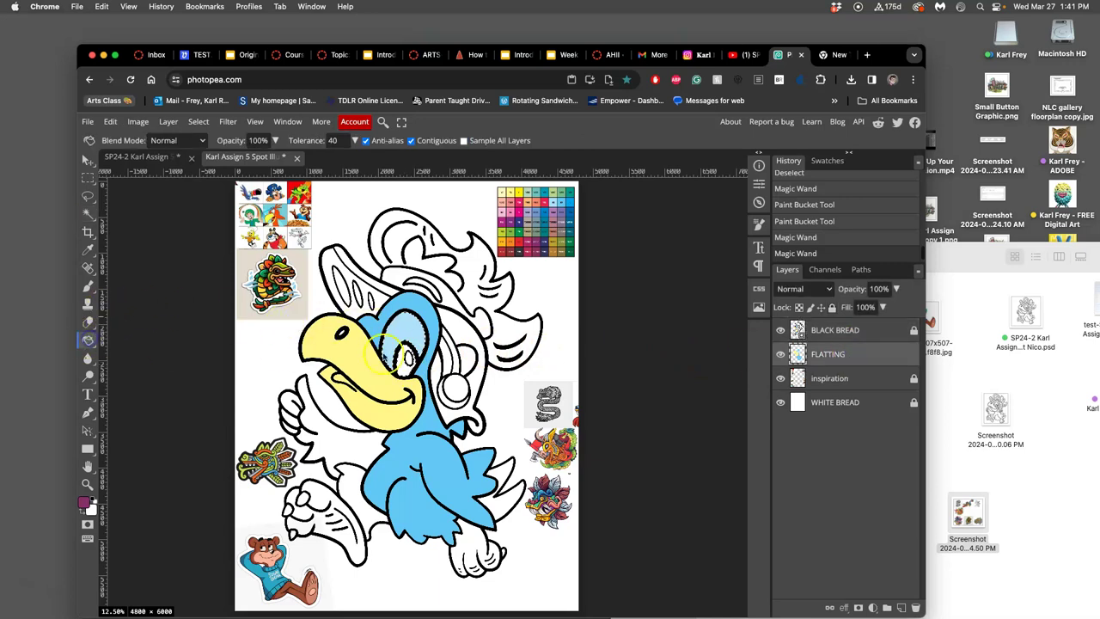
pyautogui.click(404, 368)
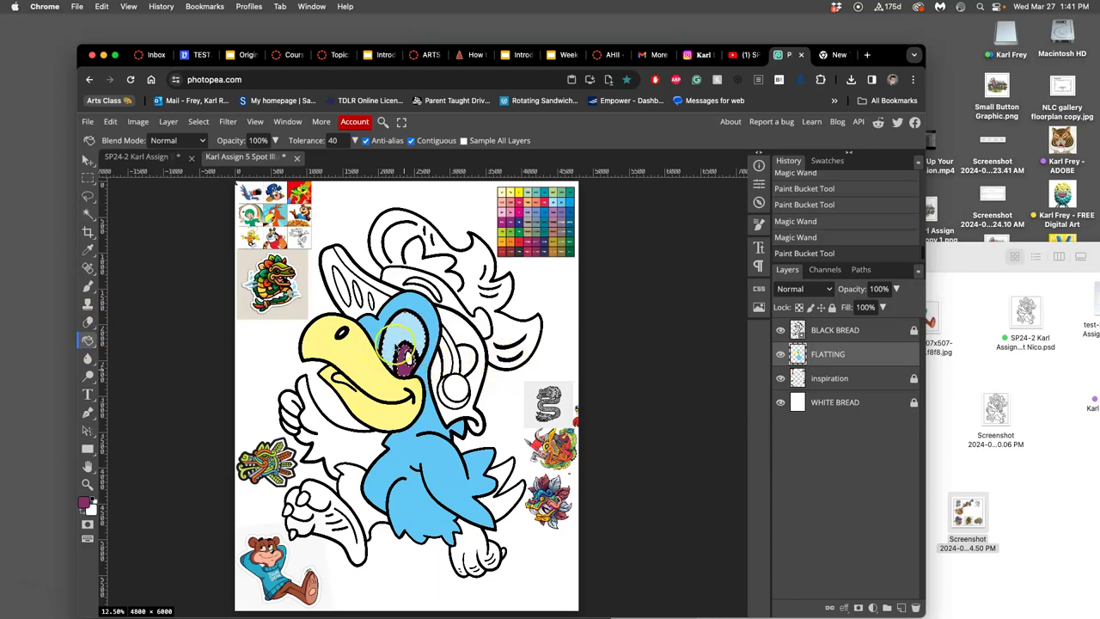
# Step: Hide and reshow WHITE BREAD to check the flats, then deselect
pyautogui.click(779, 402)
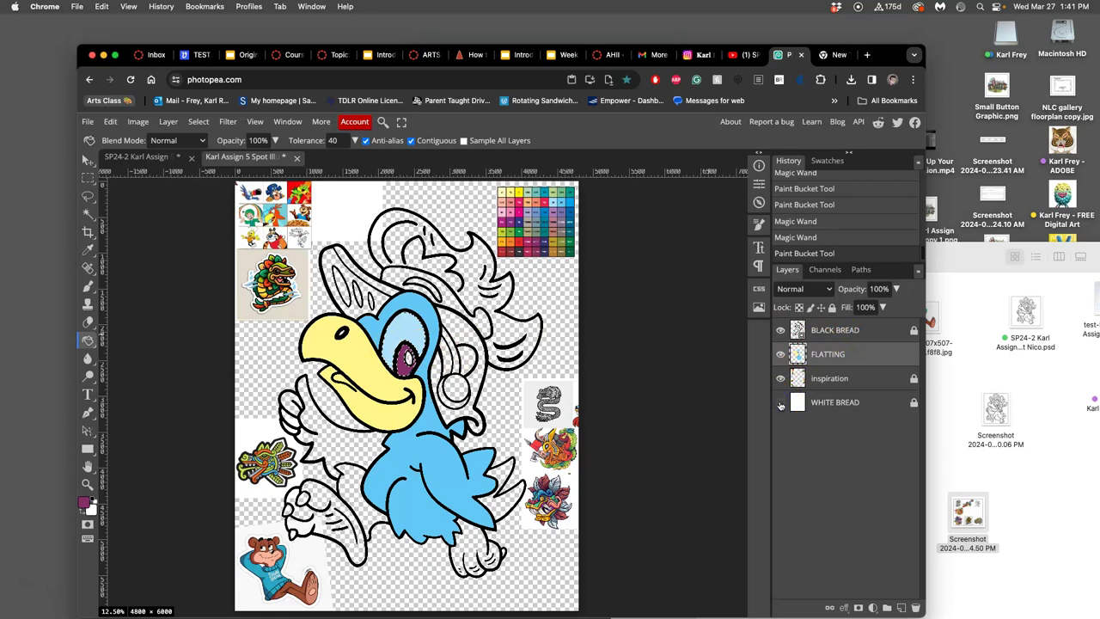
pyautogui.click(780, 403)
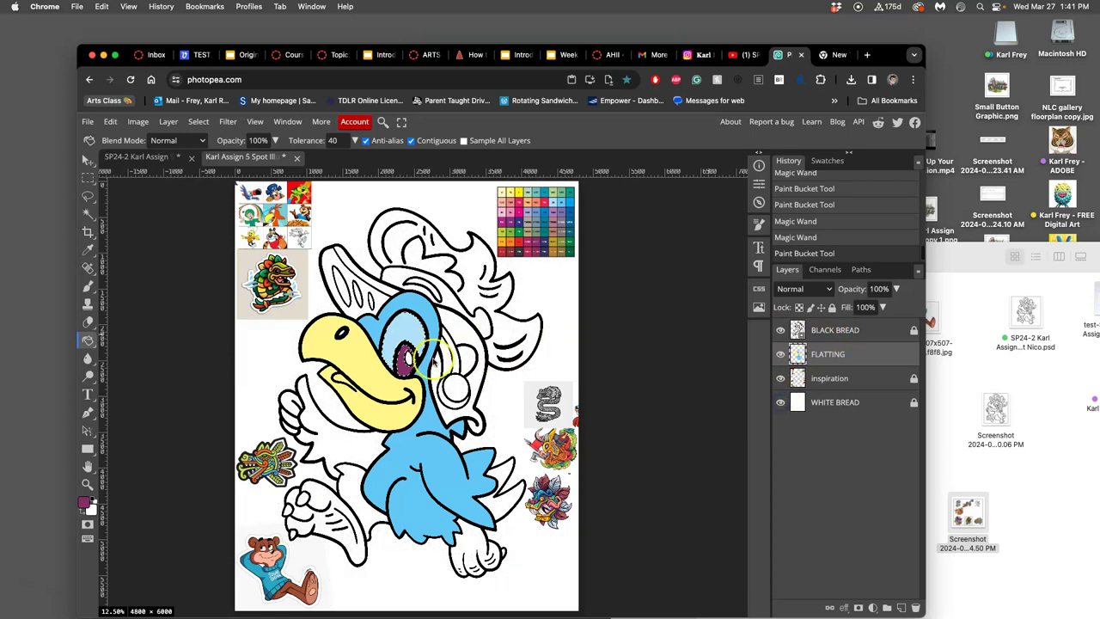
pyautogui.press('super+d')
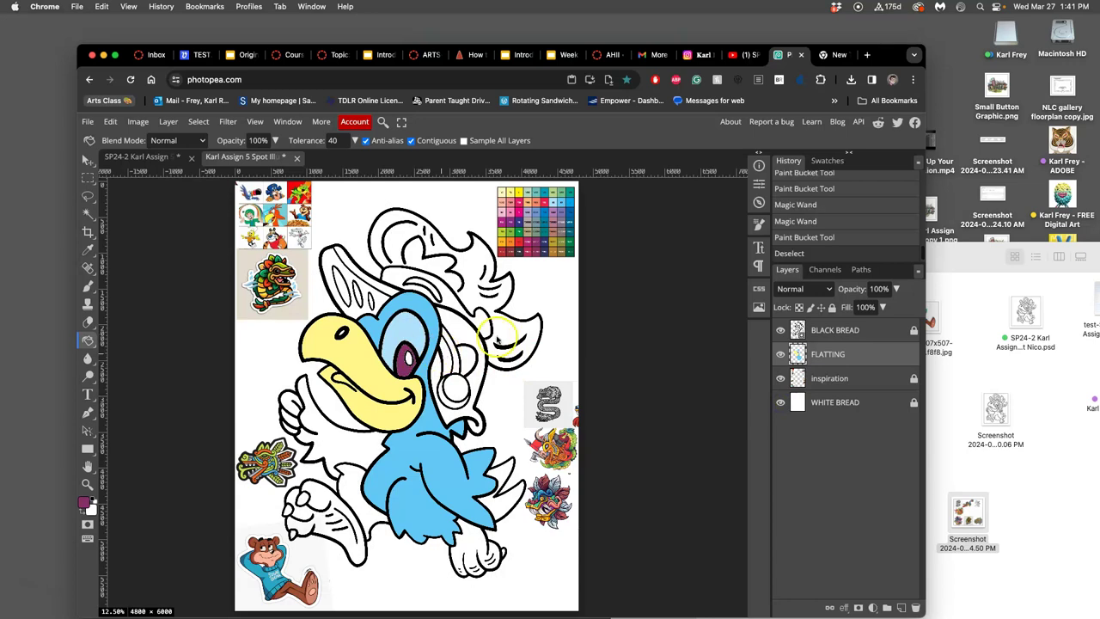
# Step: Zoom out to the whole page and make WHITE BREAD the active layer for editing
pyautogui.press('super+minus')
pyautogui.click(835, 404)
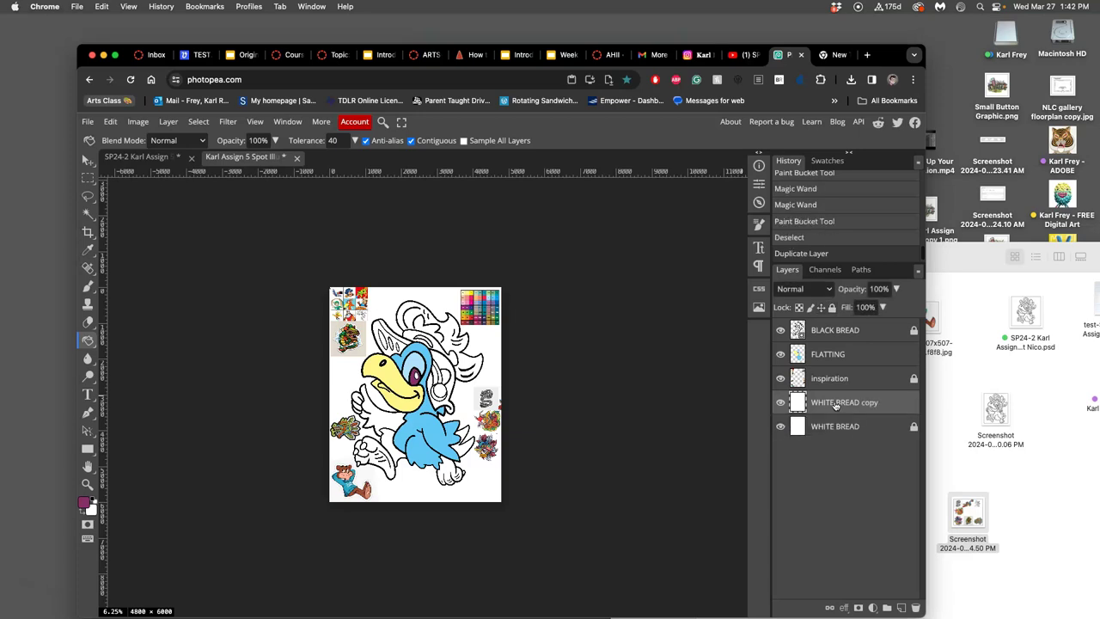
pyautogui.click(110, 121)
# Step: Fill the WHITE BREAD copy layer with solid Gray using Edit > Fill, then zoom in on the bird
pyautogui.click(128, 320)
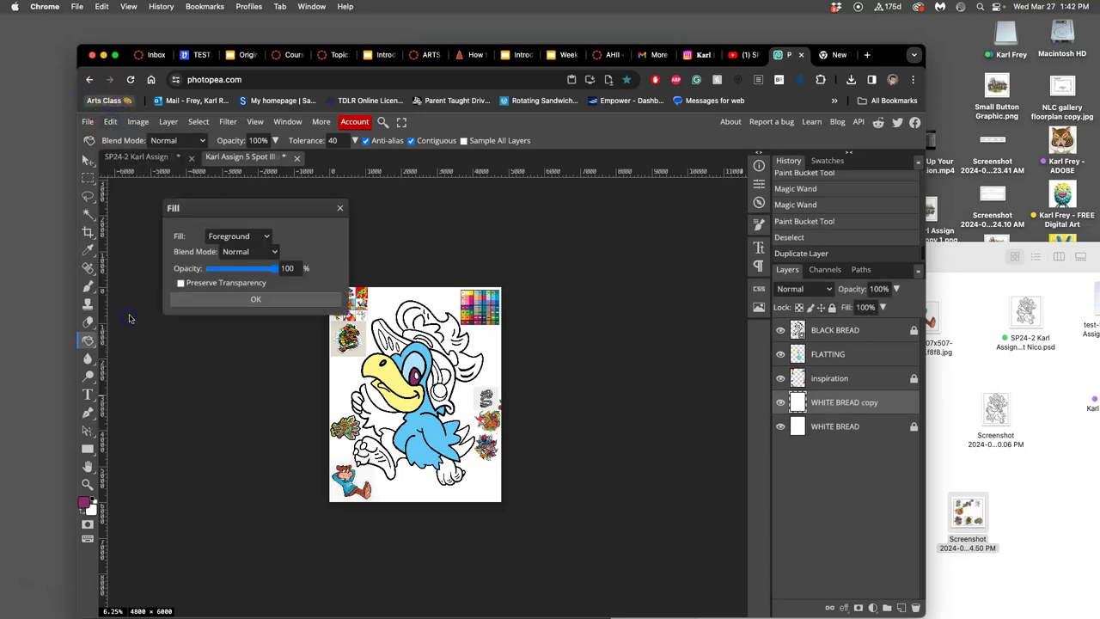
pyautogui.click(231, 236)
pyautogui.click(226, 299)
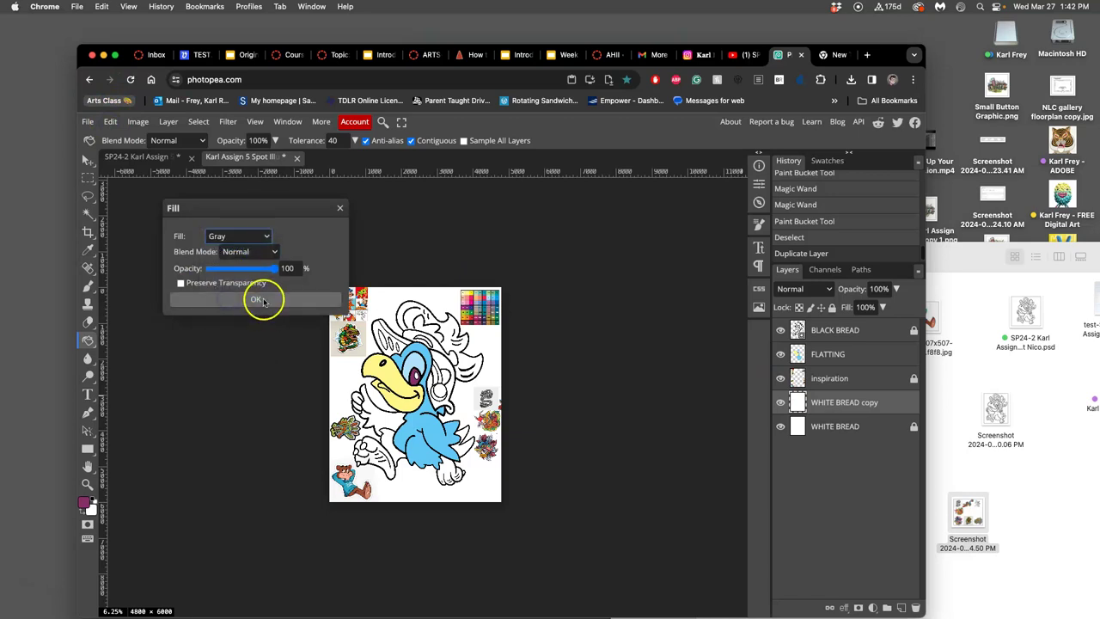
pyautogui.click(262, 299)
pyautogui.scroll(5, 441, 378)
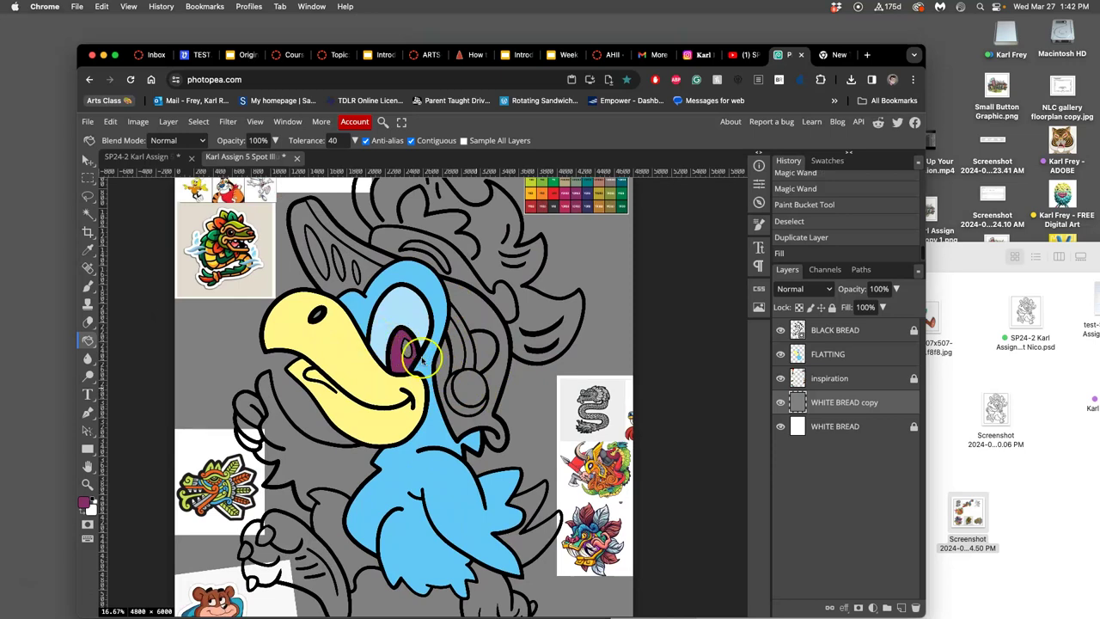
# Step: On BLACK BREAD, Magic Wand-select the eye, headband stripe, ear circles and finger gaps together
pyautogui.click(819, 336)
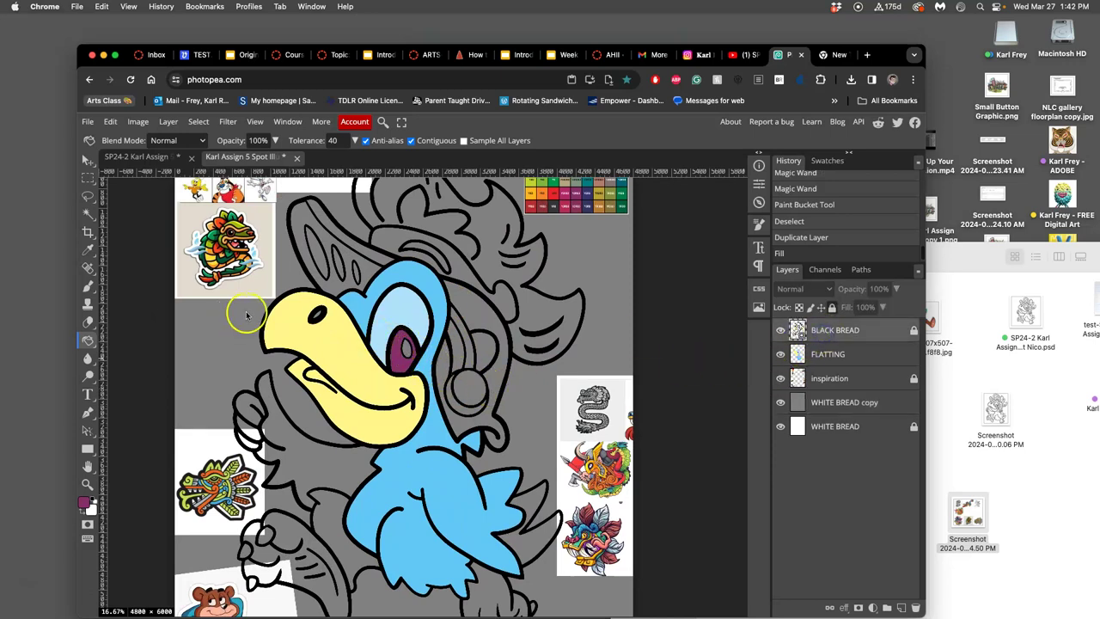
pyautogui.click(90, 218)
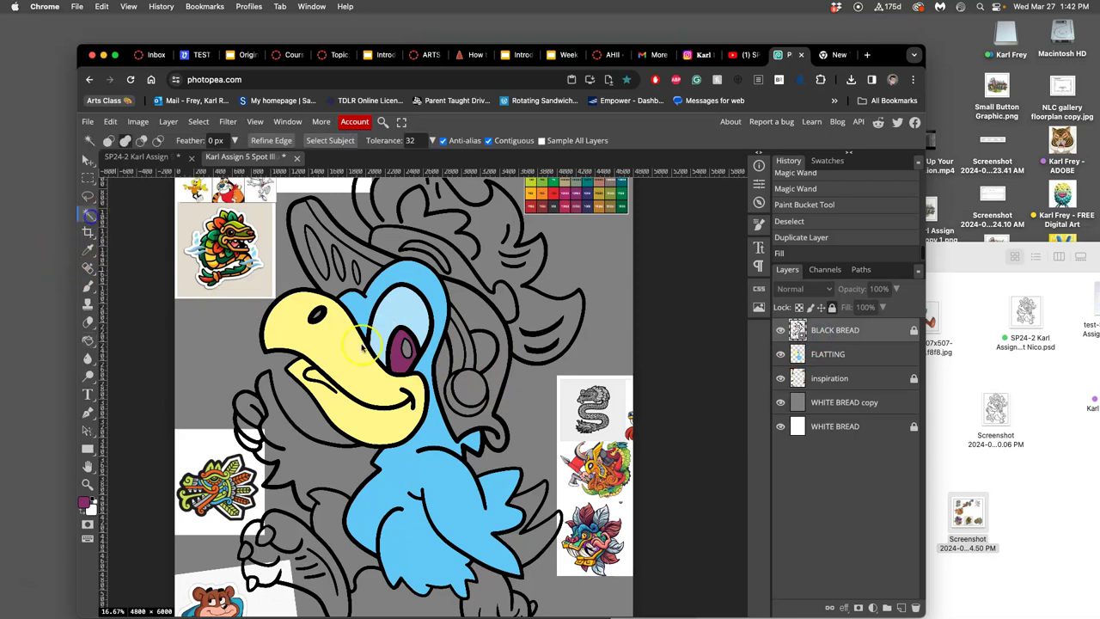
pyautogui.click(405, 351)
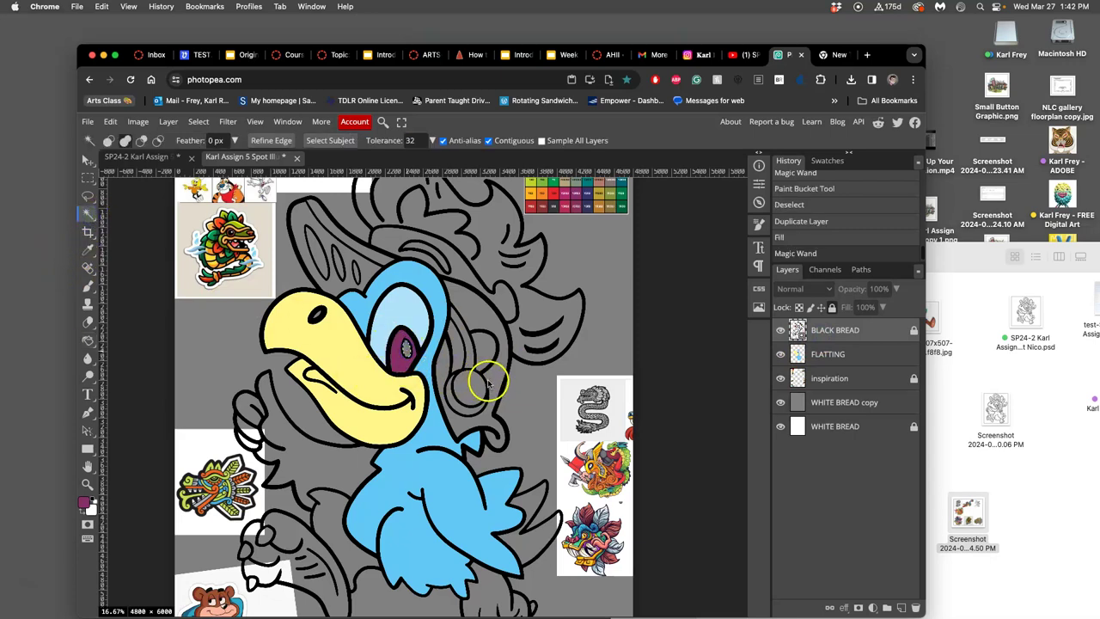
pyautogui.click(507, 368)
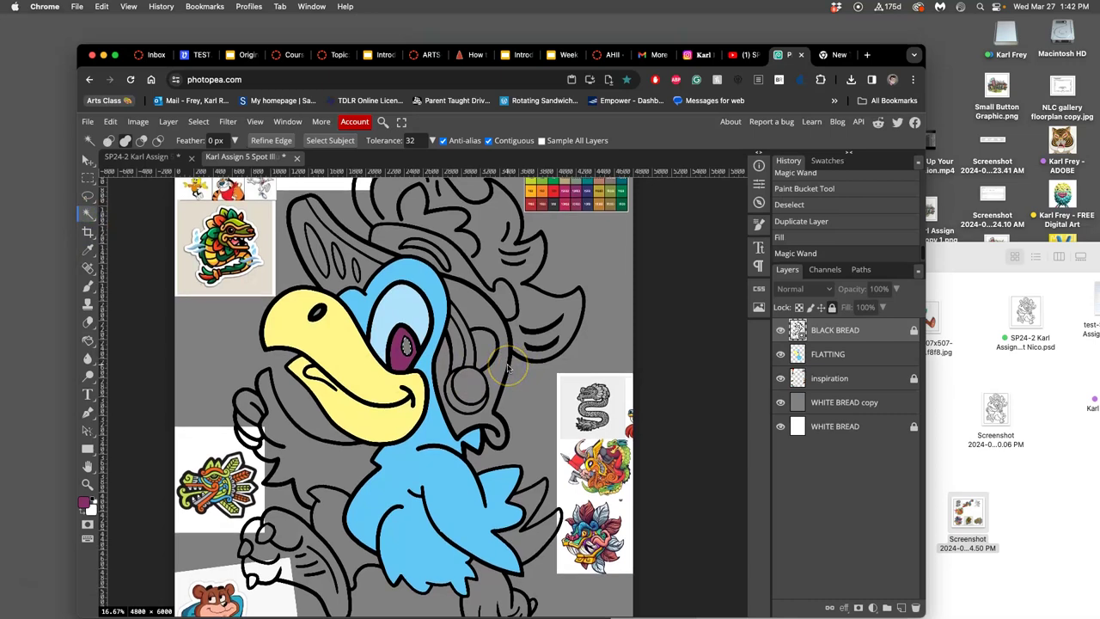
pyautogui.keyDown('shift'); pyautogui.click(439, 247); pyautogui.keyUp('shift')
pyautogui.keyDown('shift'); pyautogui.click(486, 352); pyautogui.keyUp('shift')
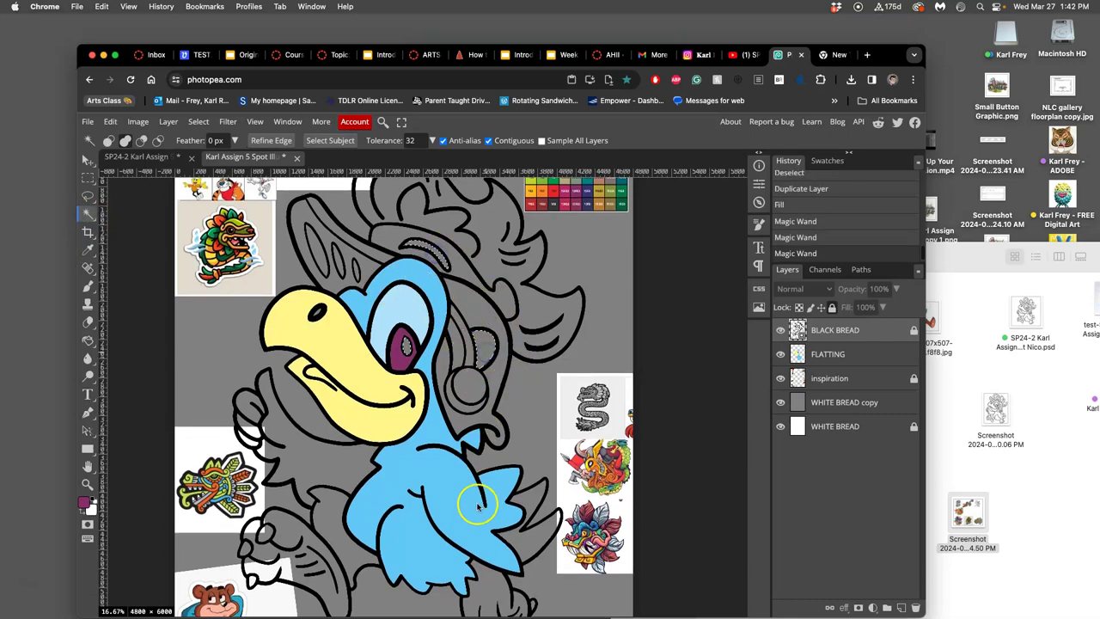
pyautogui.keyDown('shift'); pyautogui.click(264, 533); pyautogui.keyUp('shift')
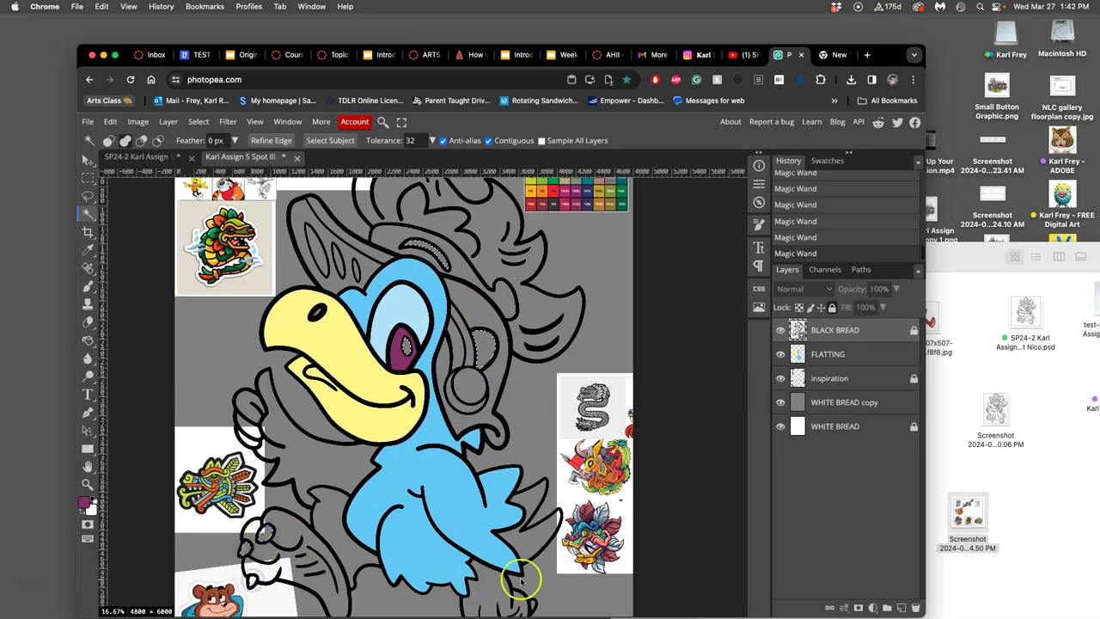
pyautogui.scroll(-3, 522, 568)
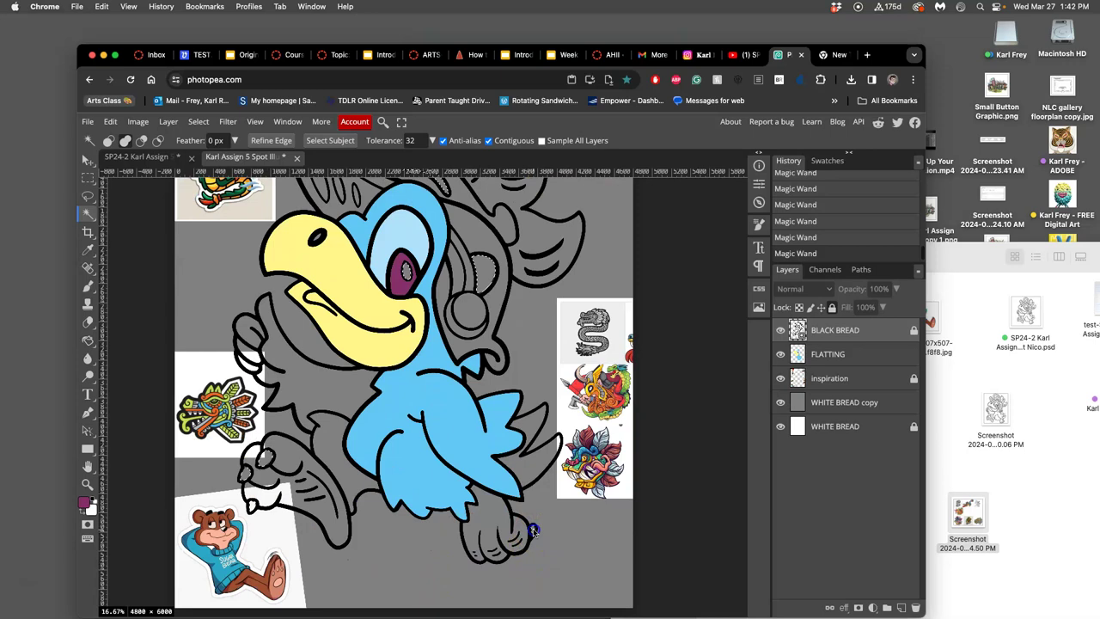
pyautogui.scroll(2, 490, 314)
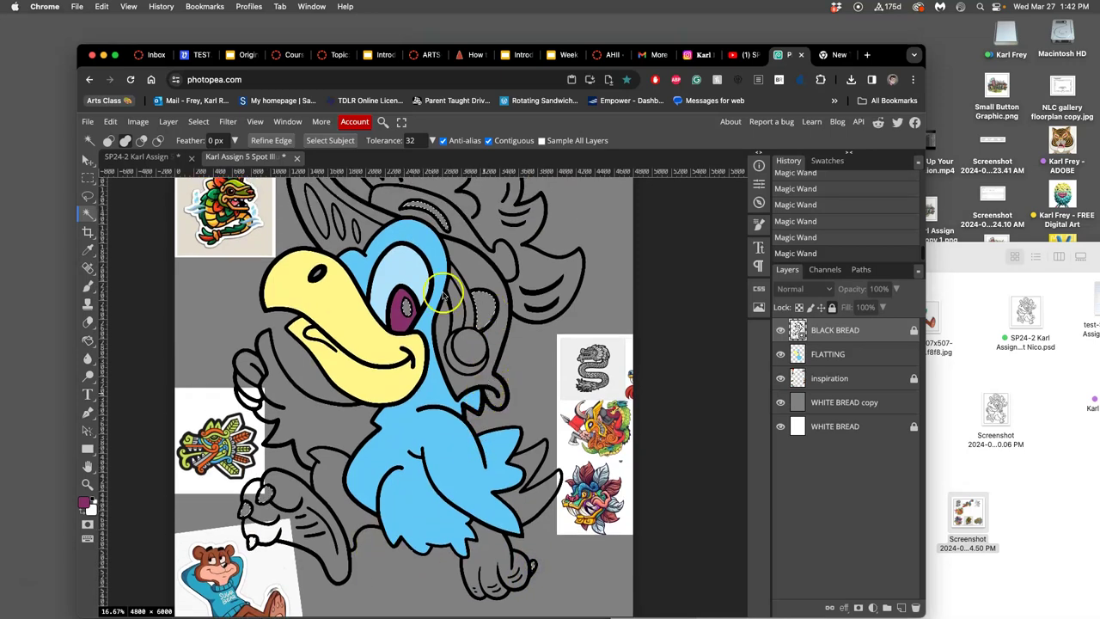
pyautogui.click(462, 353)
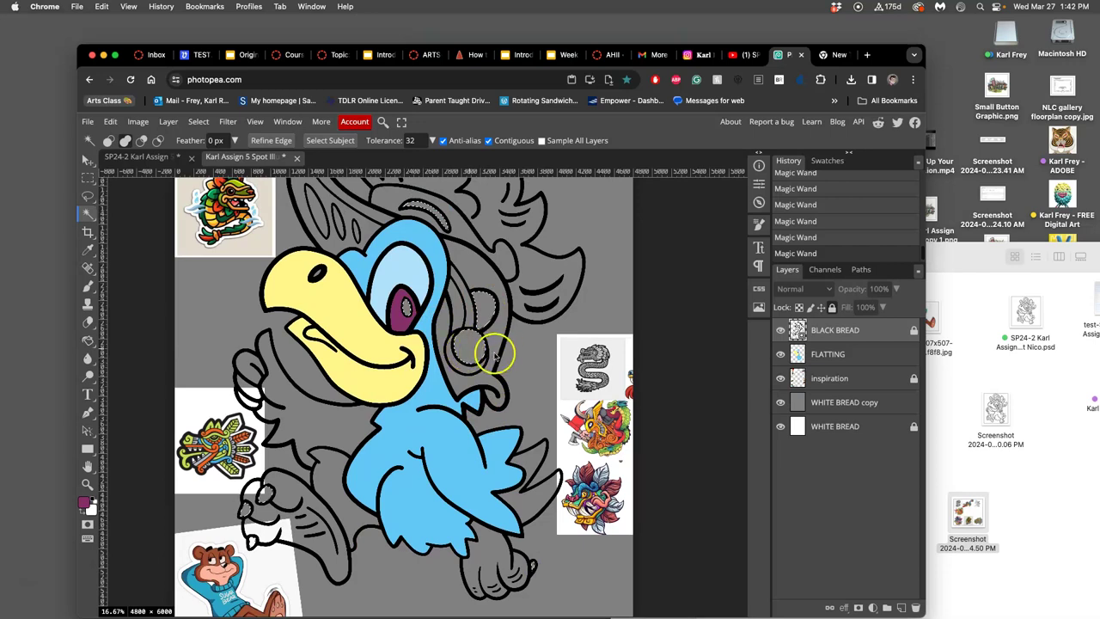
# Step: On FLATTING, fill the stripe, ear circles and finger tips with chart-sampled pink, then deselect
pyautogui.click(844, 354)
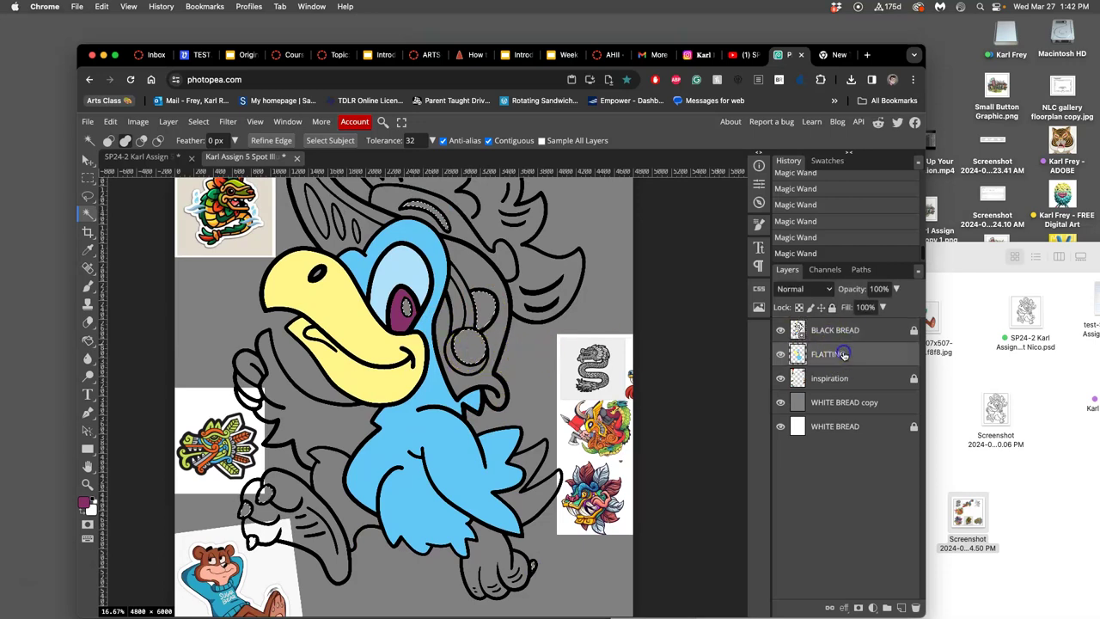
pyautogui.click(87, 340)
pyautogui.scroll(3, 542, 340)
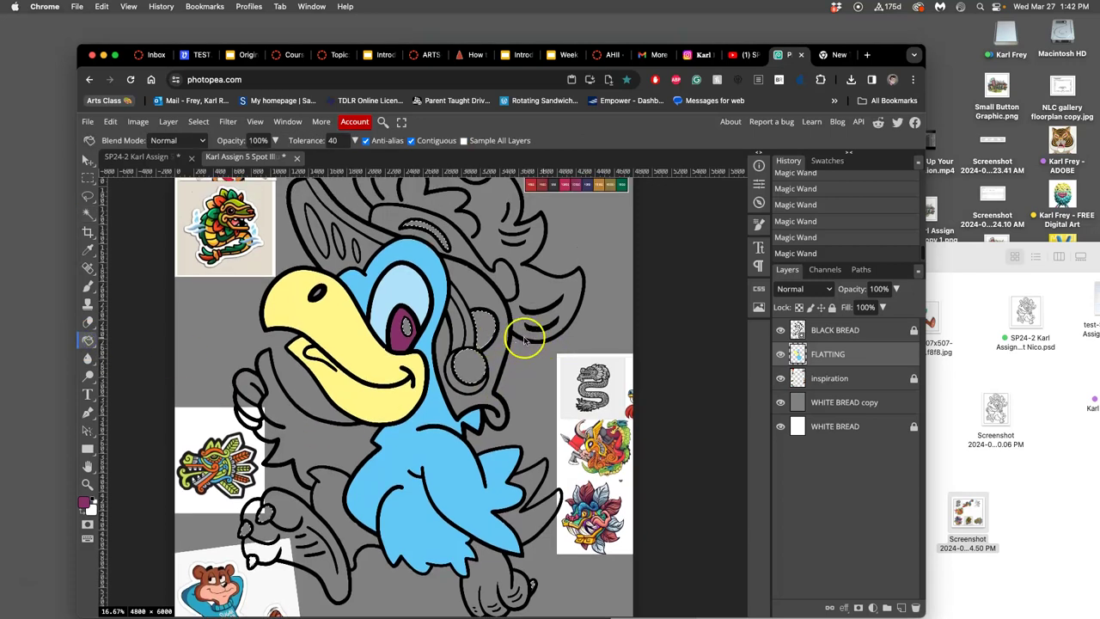
pyautogui.scroll(3, 533, 340)
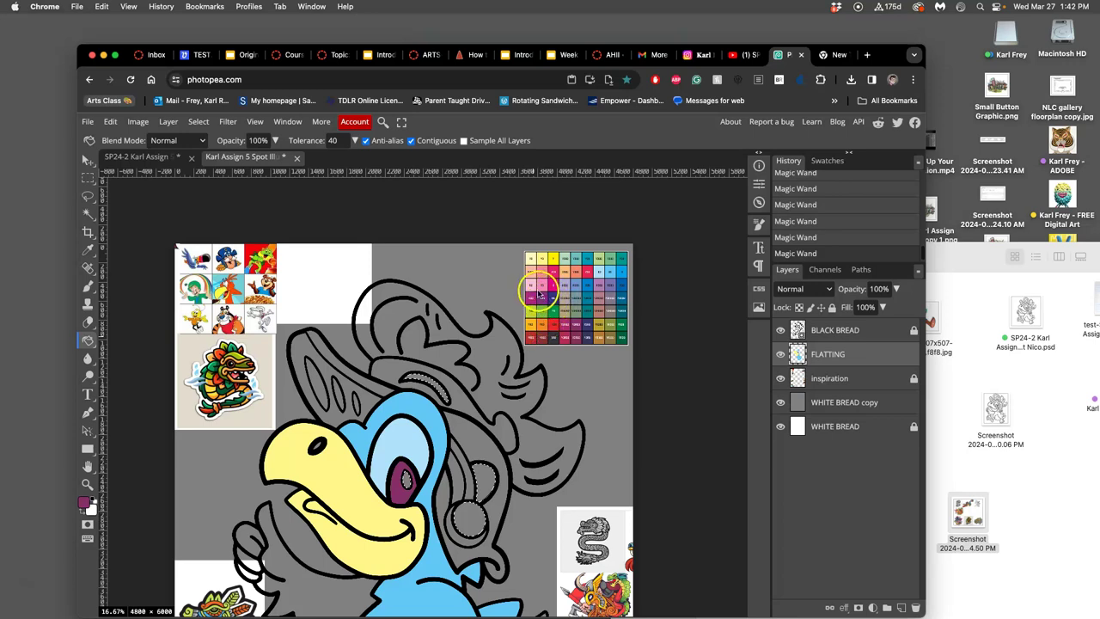
pyautogui.keyDown('alt'); pyautogui.click(535, 292); pyautogui.keyUp('alt')
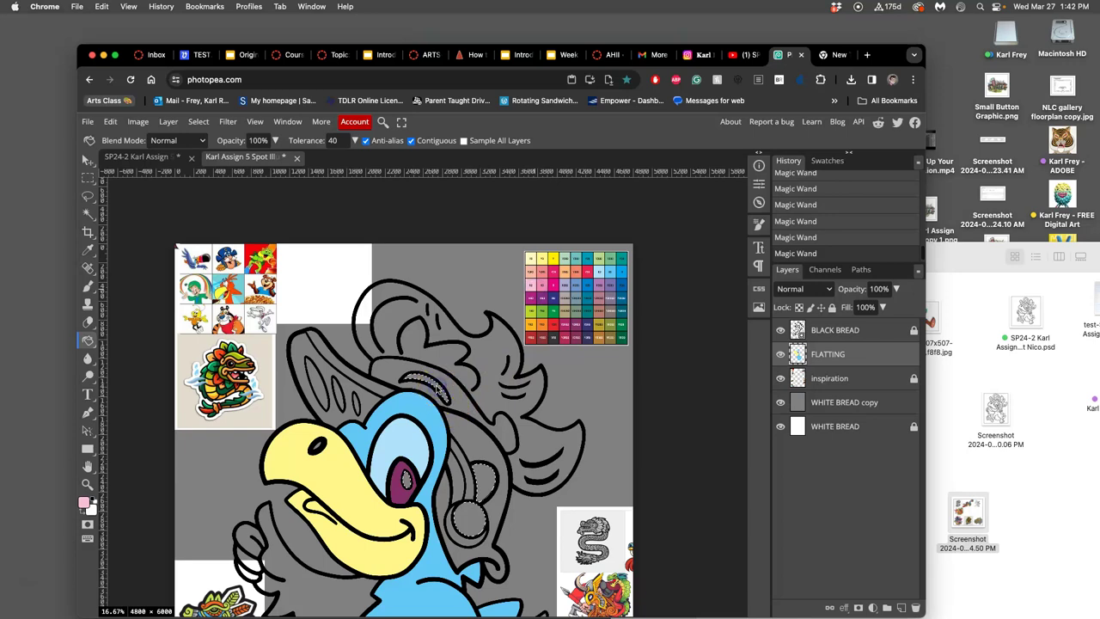
pyautogui.click(436, 389)
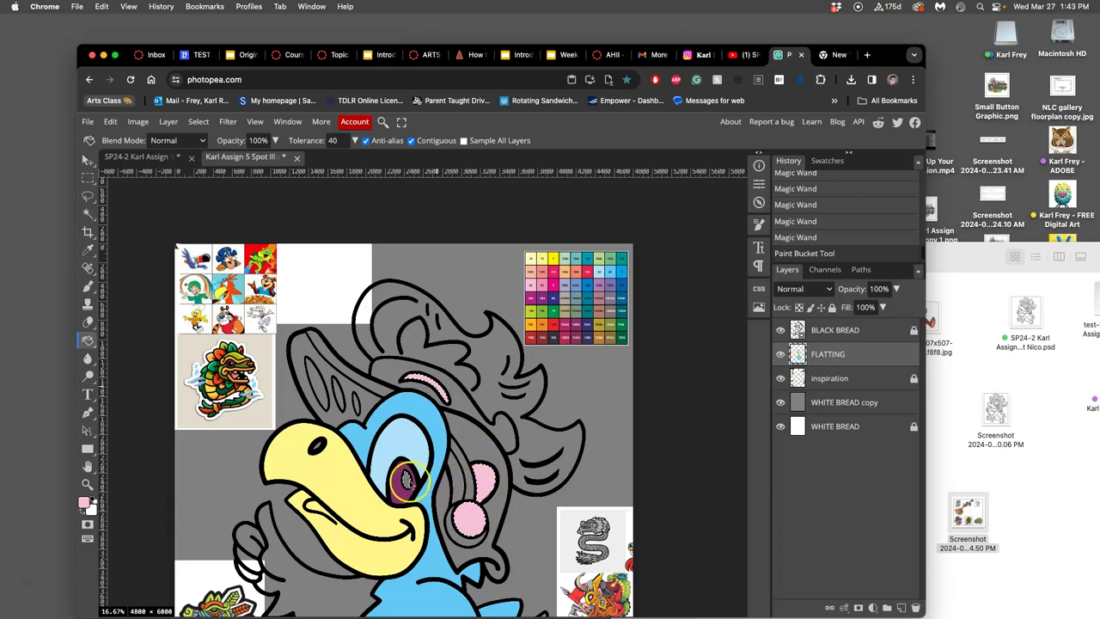
pyautogui.scroll(-5, 436, 488)
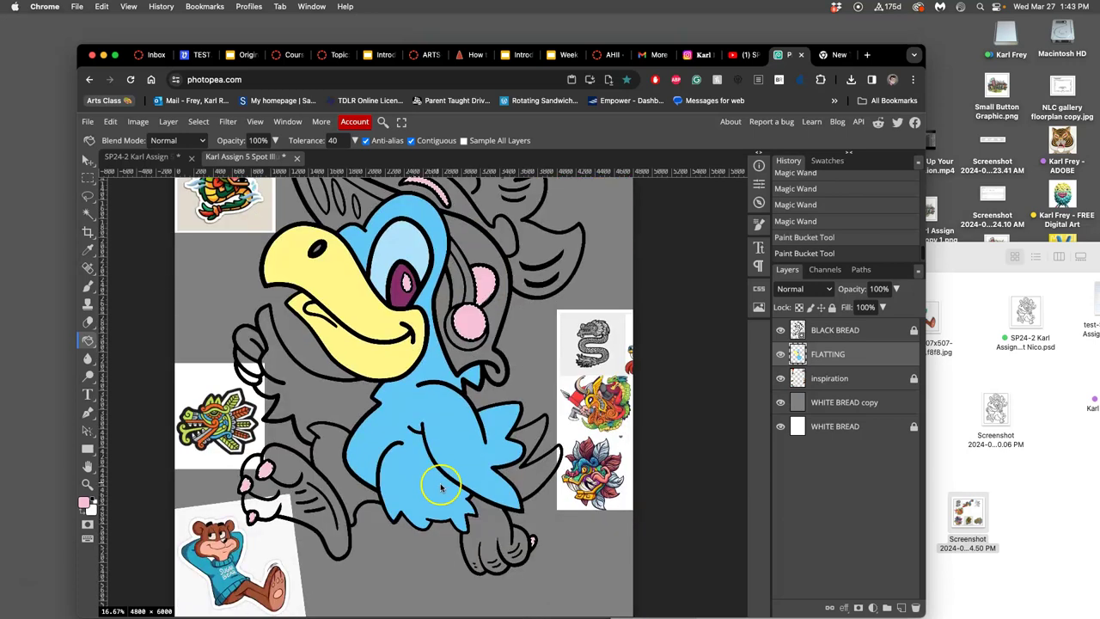
pyautogui.scroll(2, 419, 476)
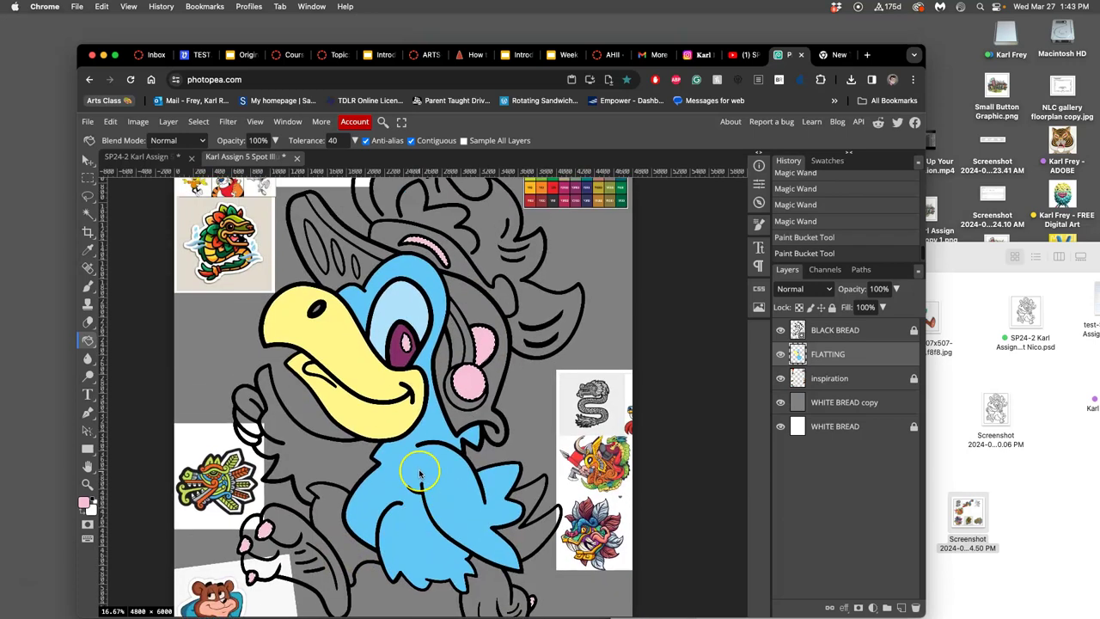
pyautogui.hotkey('ctrl', 'd')
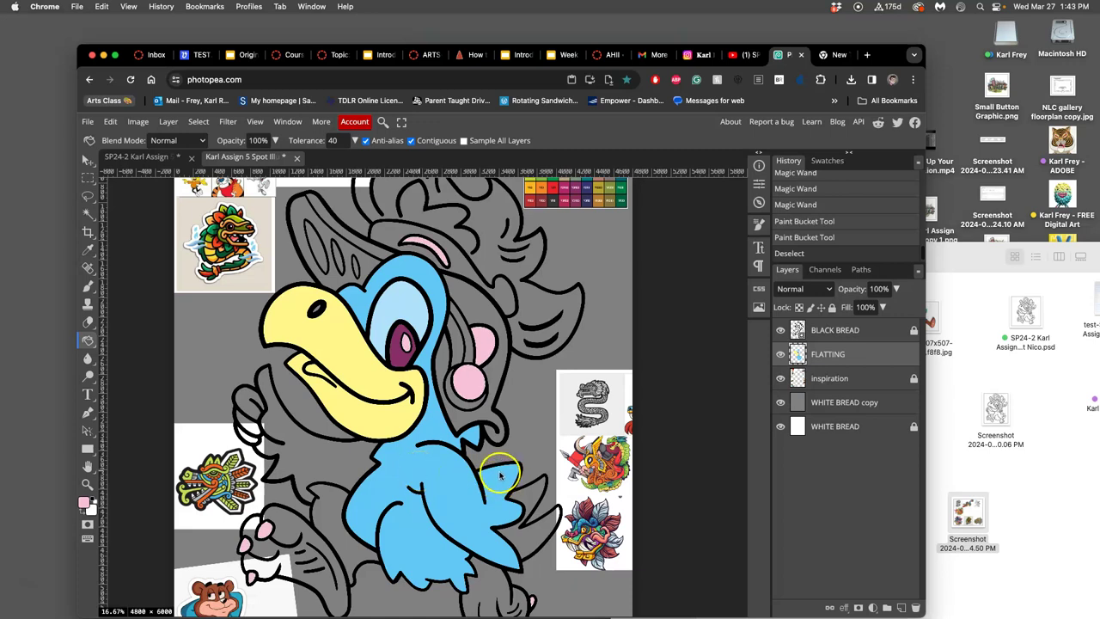
pyautogui.scroll(-4, 501, 475)
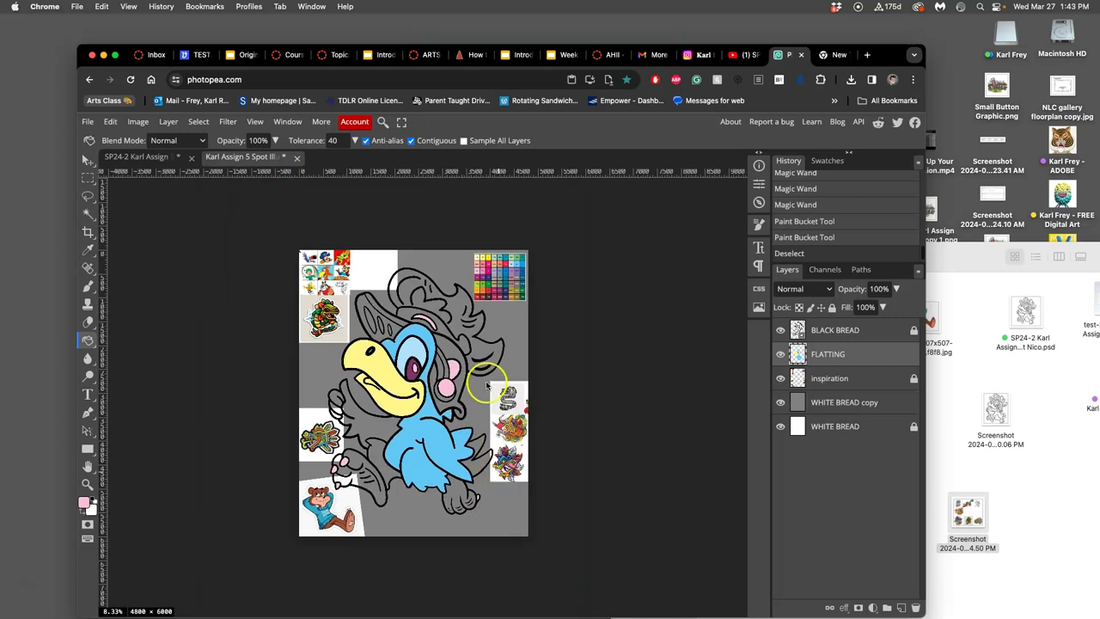
pyautogui.click(781, 331)
pyautogui.click(781, 331)
pyautogui.click(782, 331)
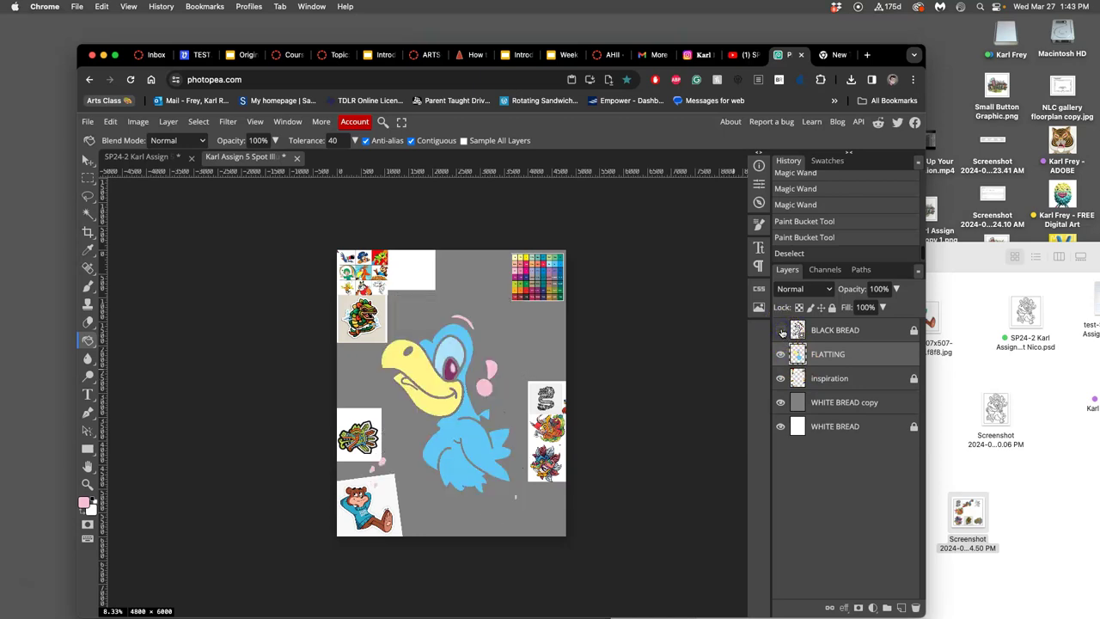
pyautogui.click(781, 331)
pyautogui.click(782, 331)
pyautogui.click(781, 331)
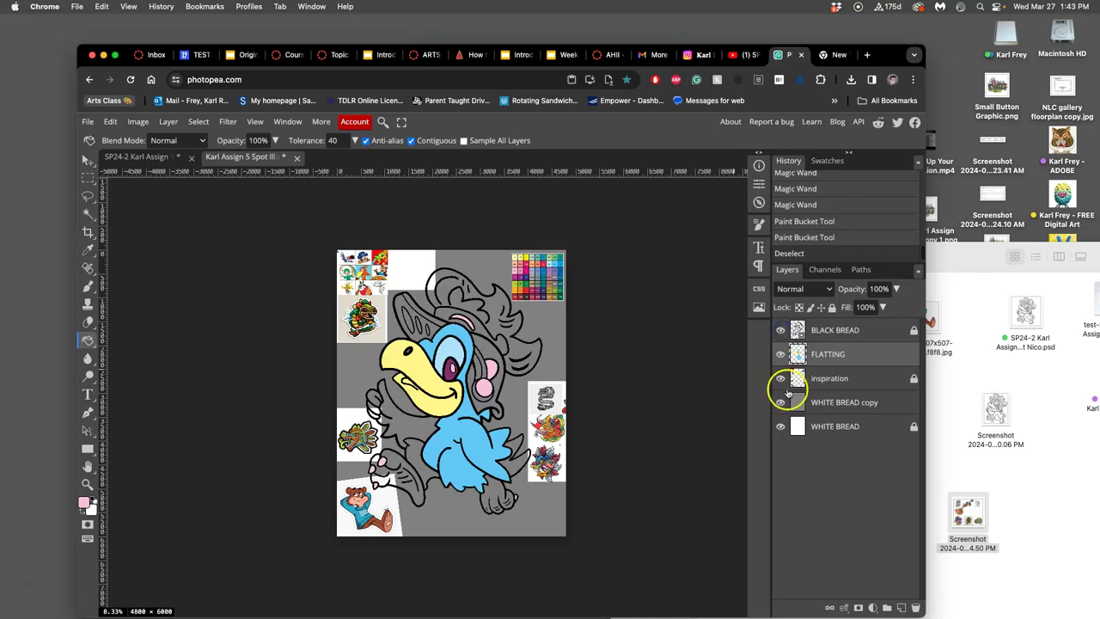
pyautogui.click(863, 337)
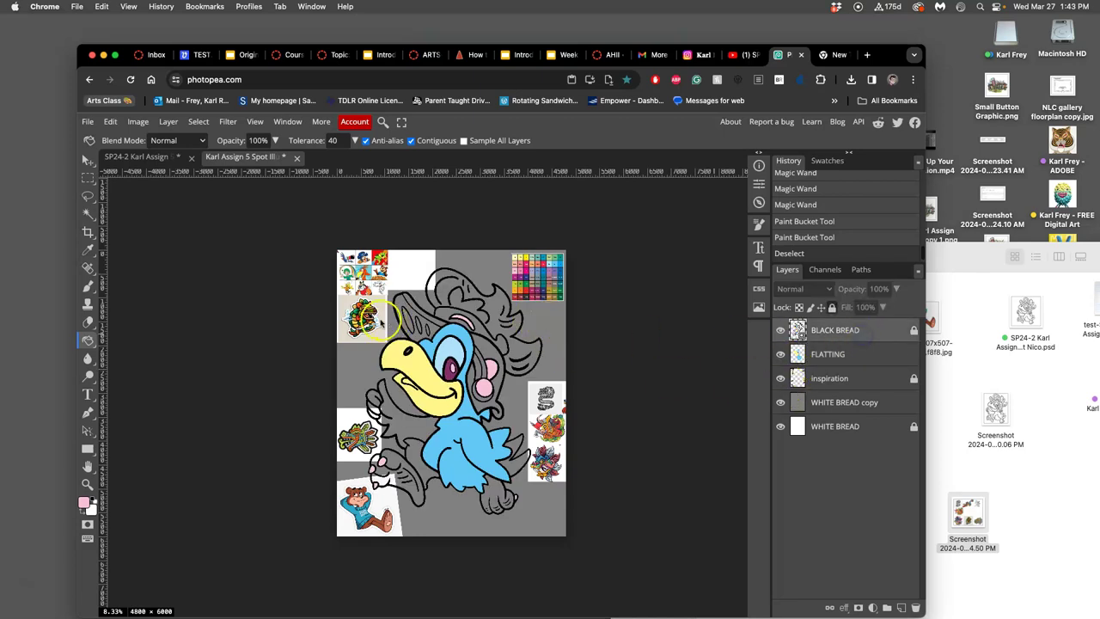
# Step: Magic Wand-select the left foot, lower-right claw and hair, then target the FLATTING layer
pyautogui.press('super+equal')
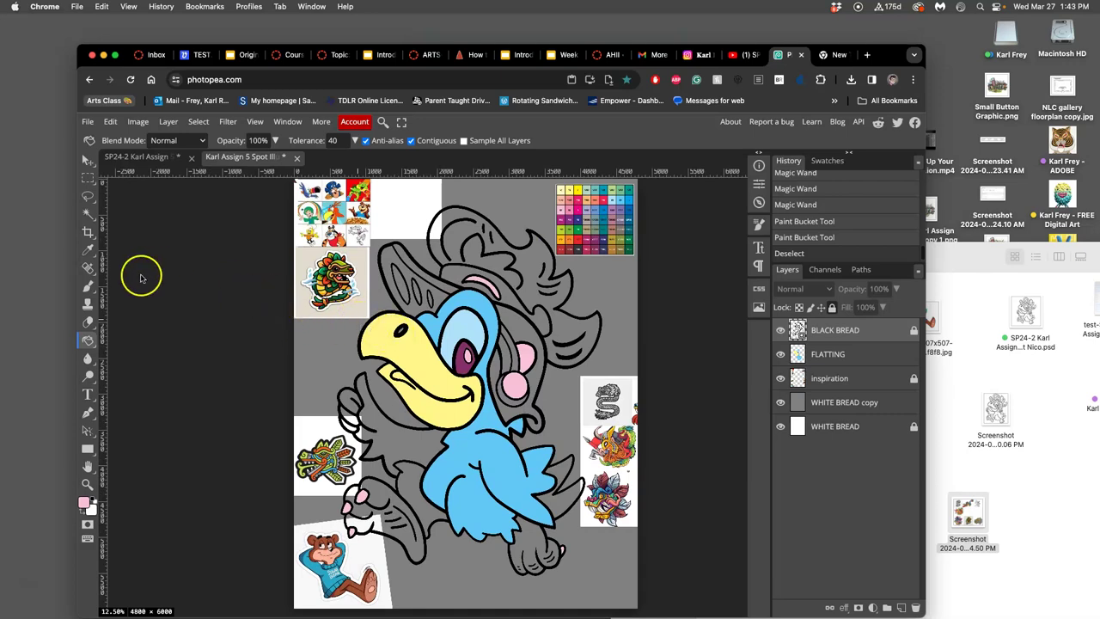
pyautogui.click(88, 213)
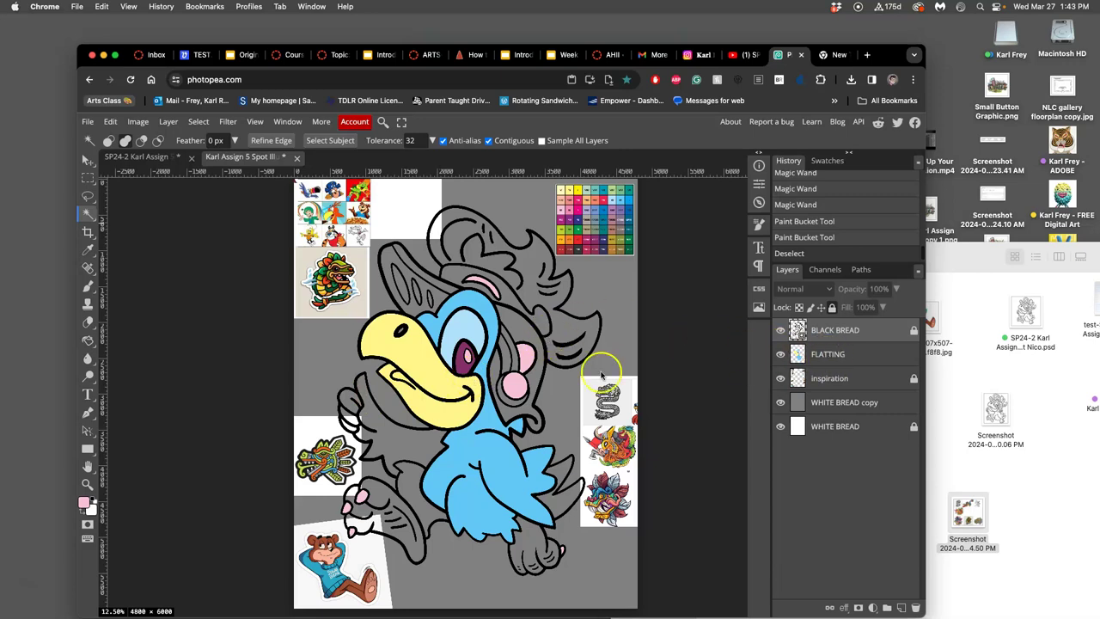
pyautogui.click(385, 498)
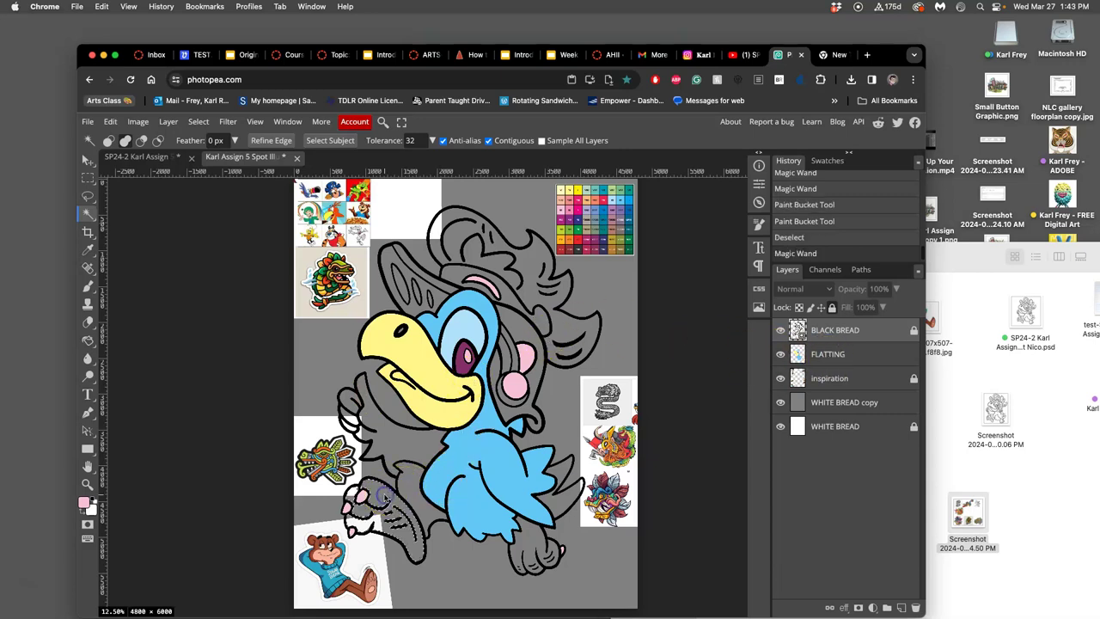
pyautogui.click(530, 543)
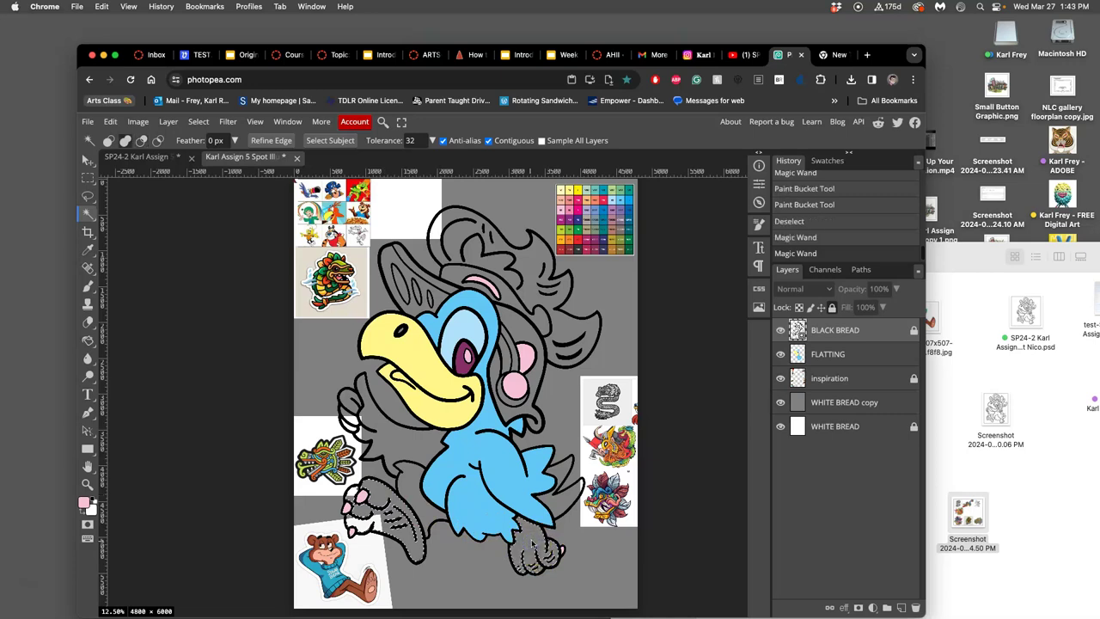
pyautogui.click(567, 332)
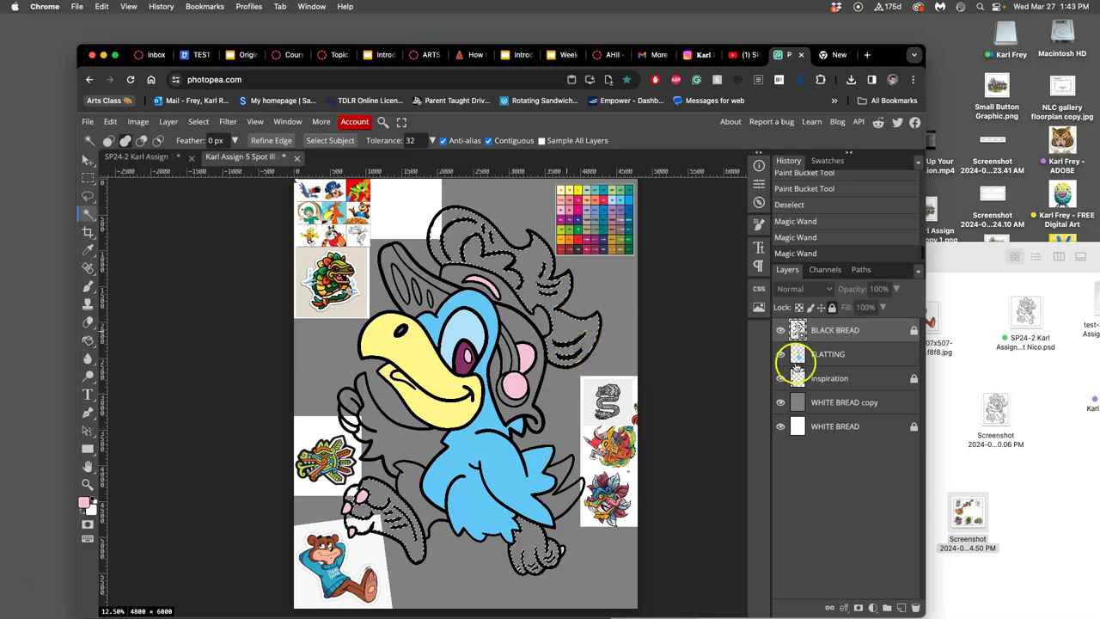
pyautogui.click(815, 357)
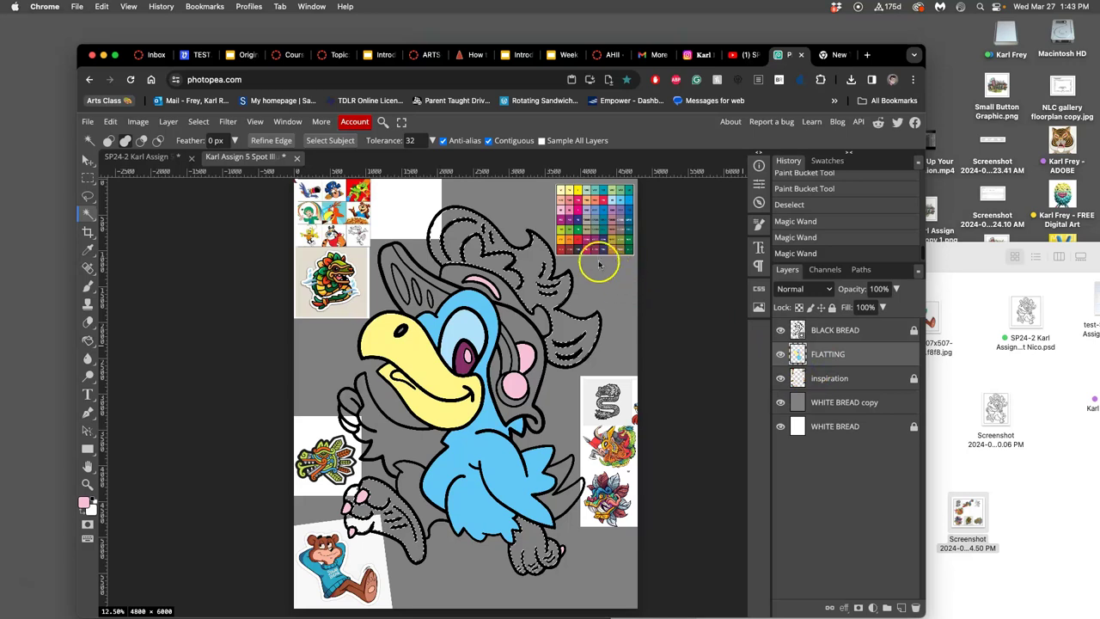
# Step: Fill the selected feet and hand with peach from the colour chart on FLATTING, then deselect
pyautogui.click(88, 340)
pyautogui.keyDown('alt'); pyautogui.click(588, 207); pyautogui.keyUp('alt')
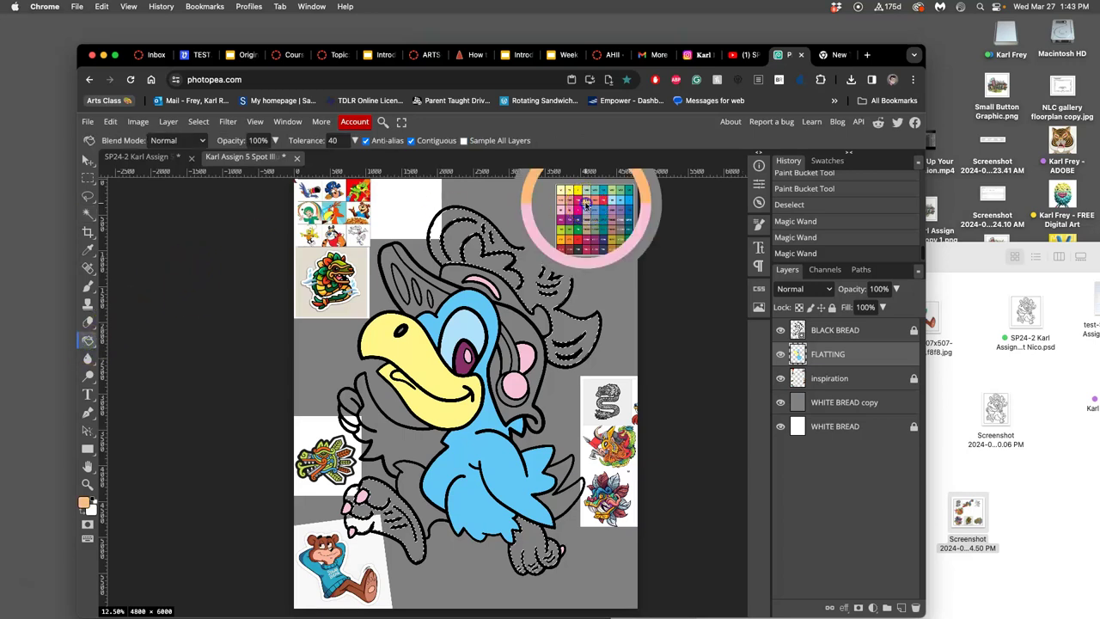
pyautogui.click(529, 276)
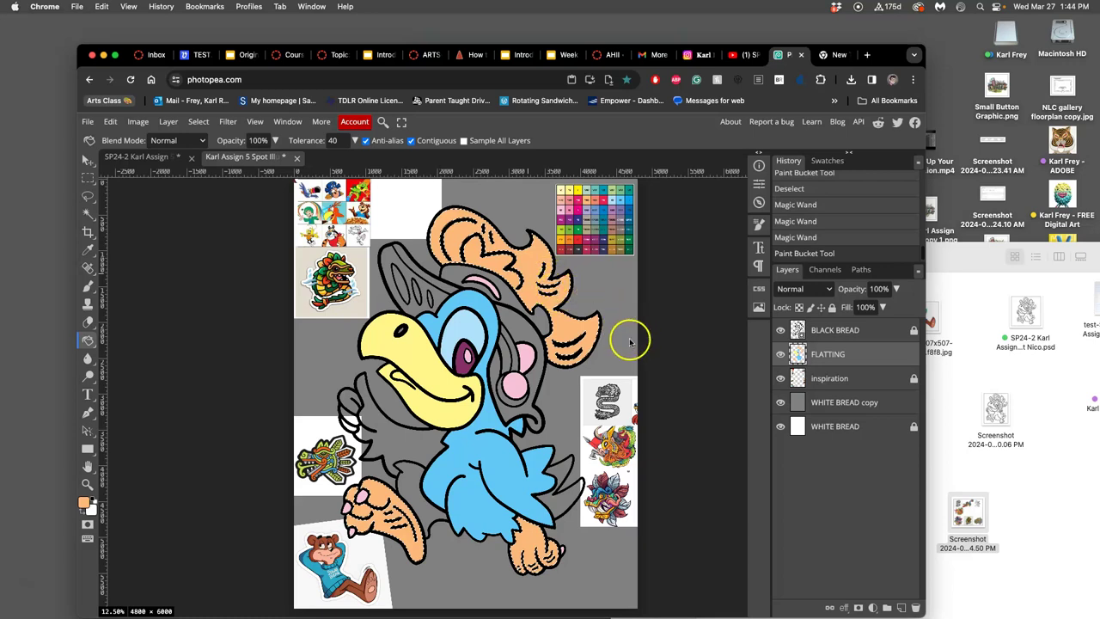
pyautogui.press('super+d')
# Step: Recolour the hair lime green with BLACK BREAD temporarily hidden, then reactivate BLACK BREAD for Magic Wand
pyautogui.click(780, 331)
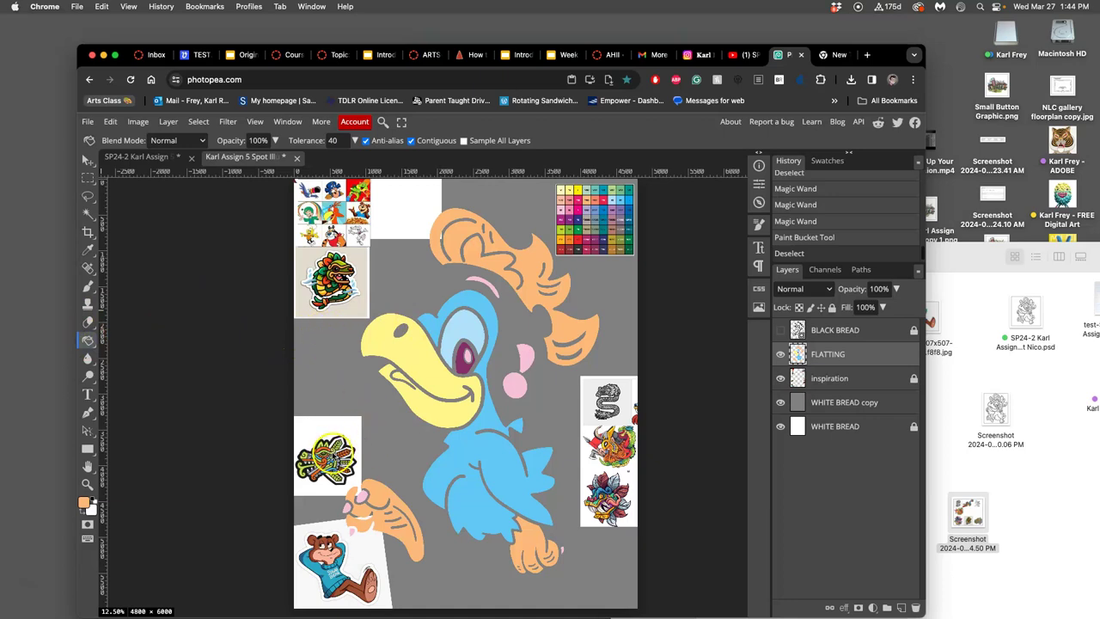
pyautogui.click(533, 300)
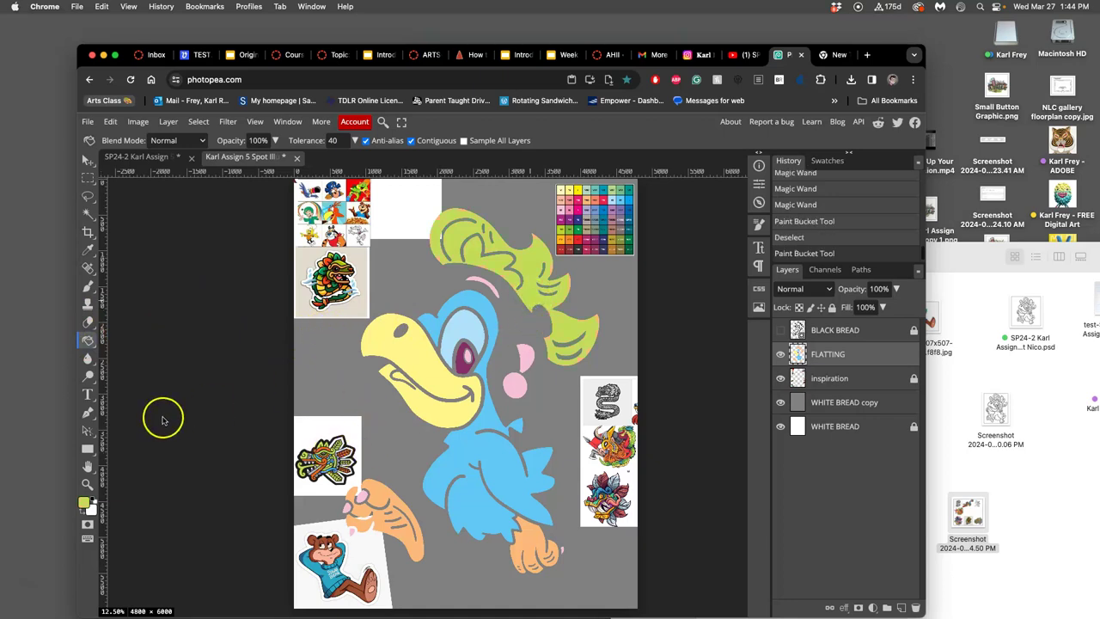
pyautogui.click(781, 330)
pyautogui.hscroll(2, 507, 403)
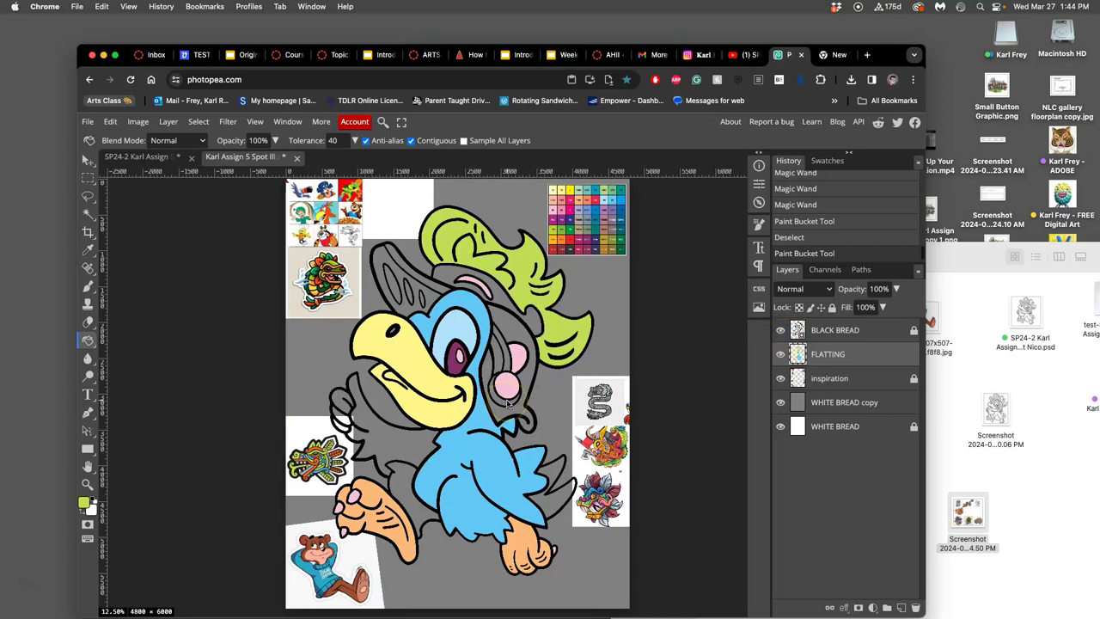
pyautogui.hscroll(1, 507, 402)
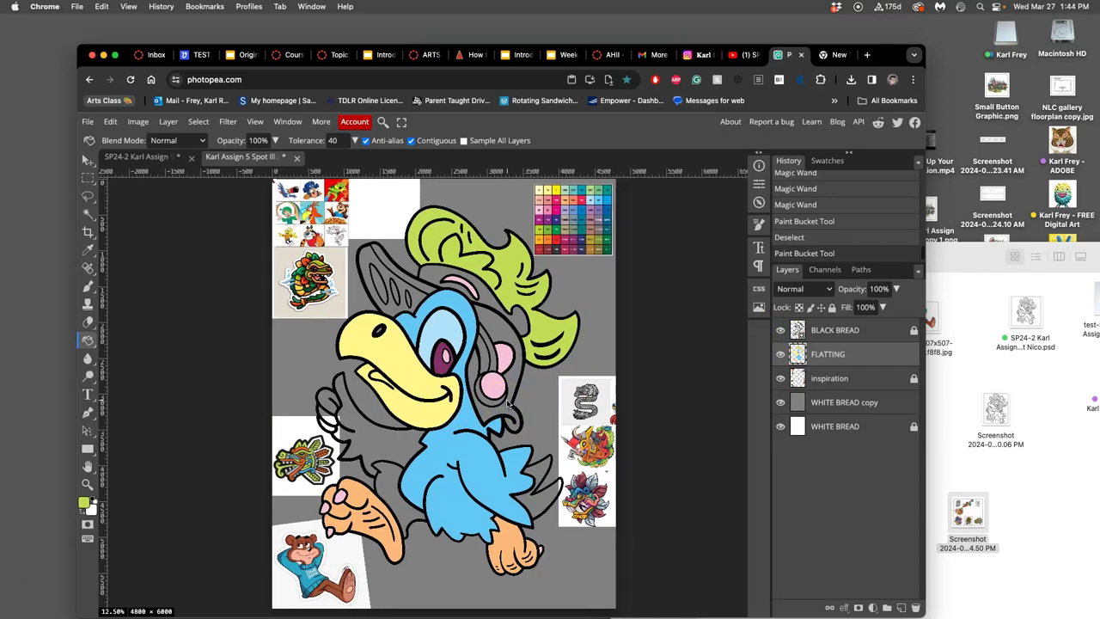
pyautogui.click(848, 336)
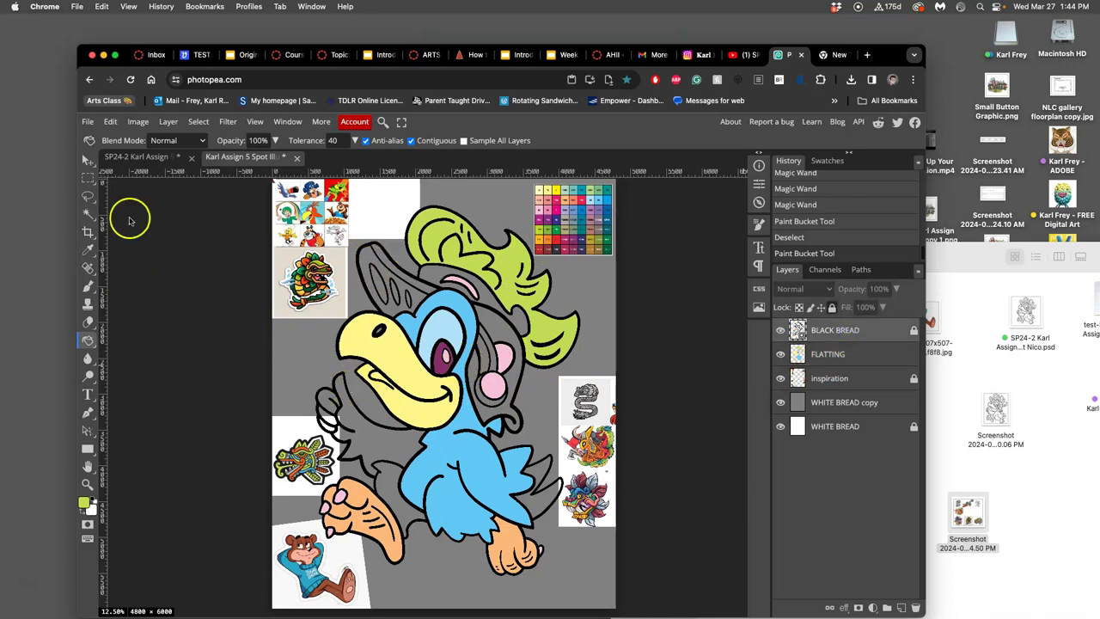
pyautogui.click(89, 215)
# Step: Select the left wing on BLACK BREAD and fill it dark teal on FLATTING
pyautogui.click(382, 448)
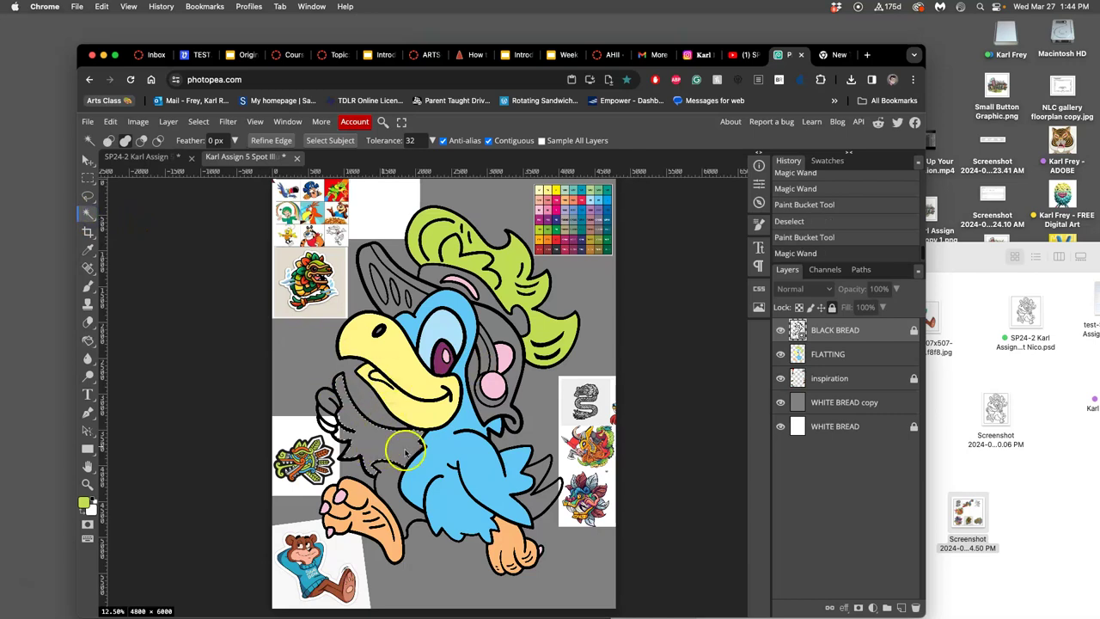
pyautogui.scroll(5, 406, 444)
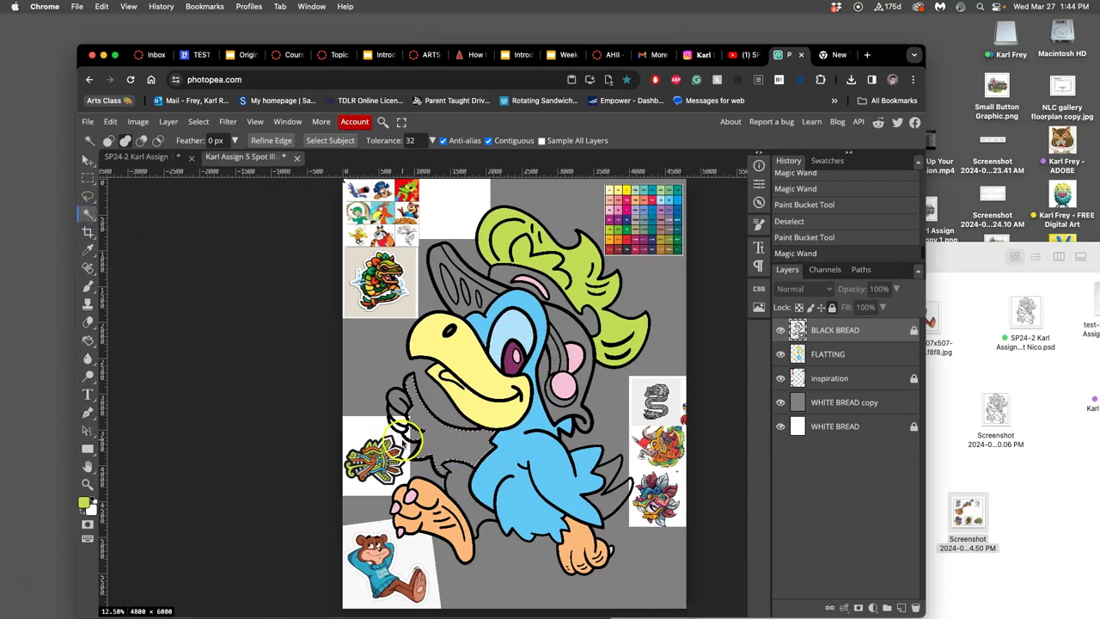
pyautogui.scroll(2, 468, 480)
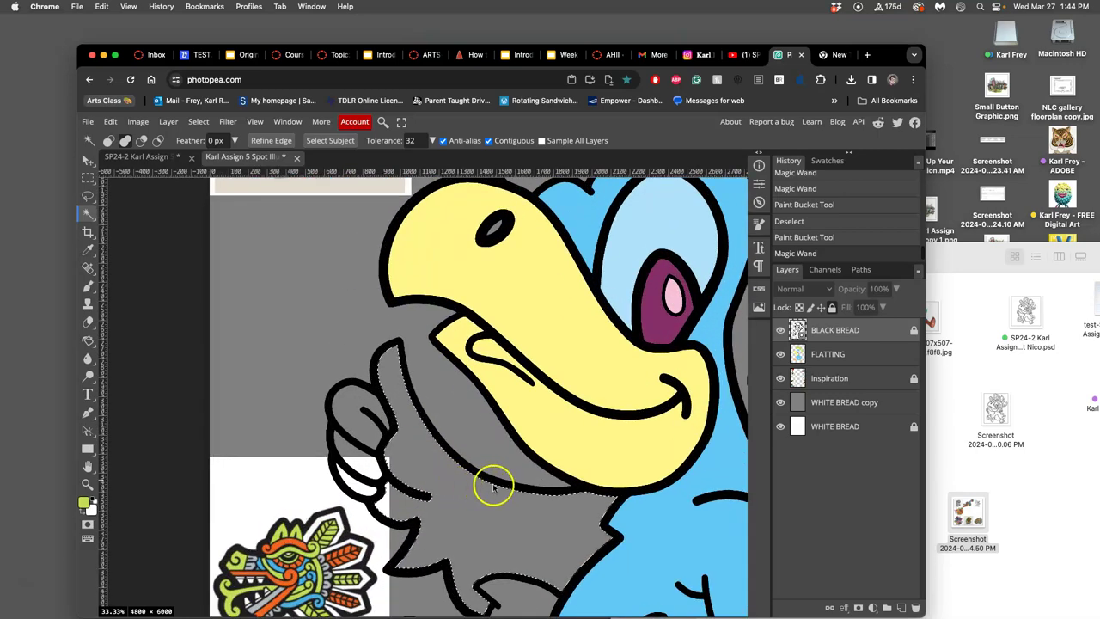
pyautogui.scroll(-6, 507, 476)
pyautogui.hscroll(1, 481, 470)
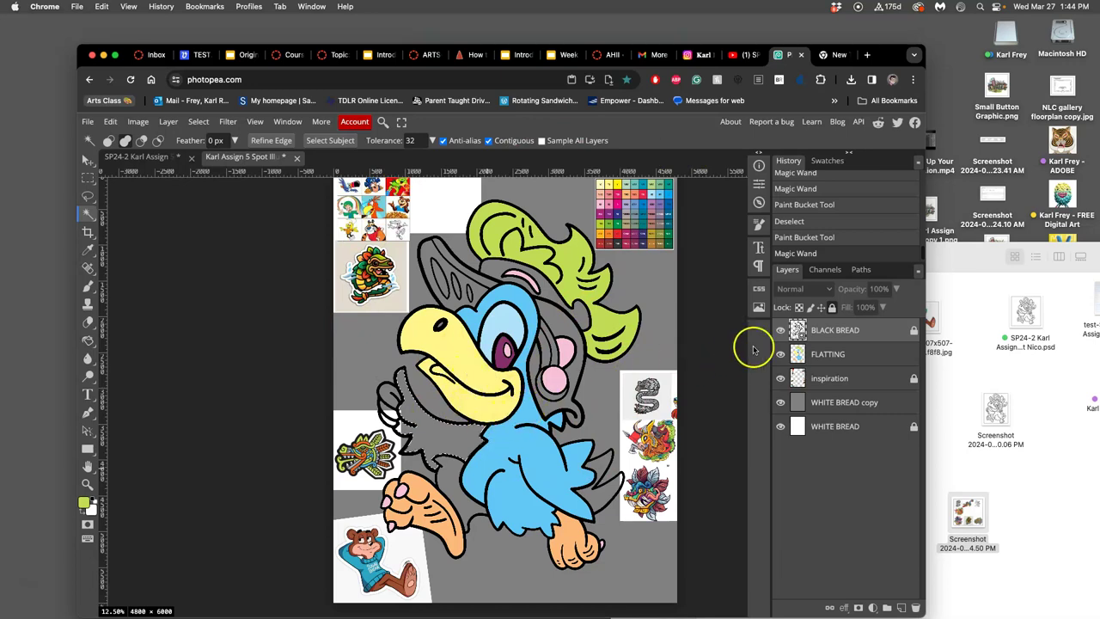
pyautogui.click(821, 352)
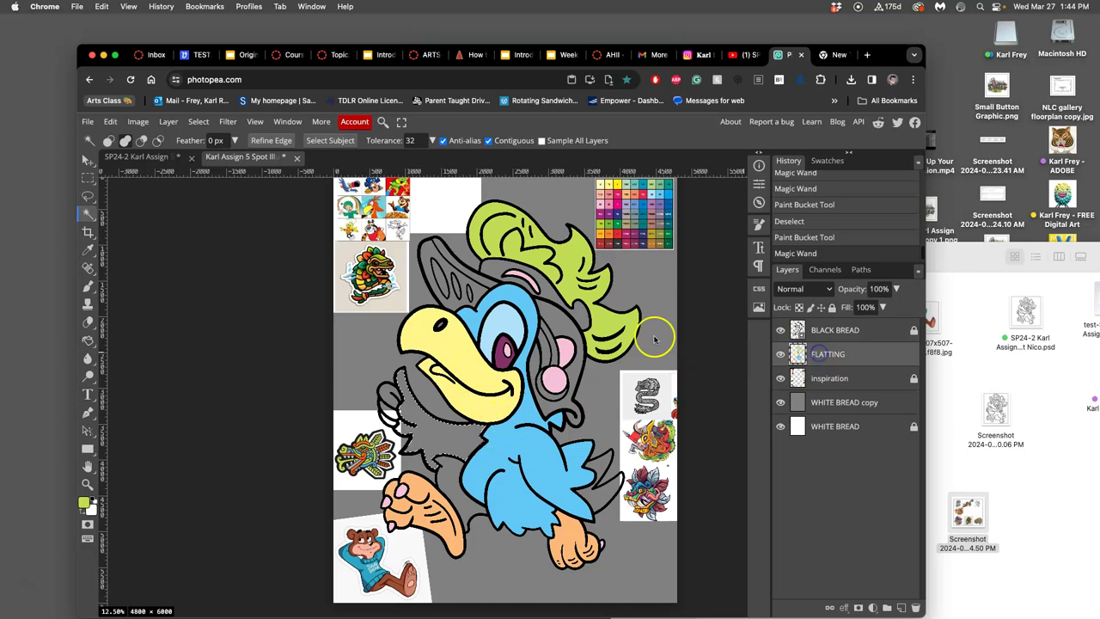
pyautogui.click(89, 340)
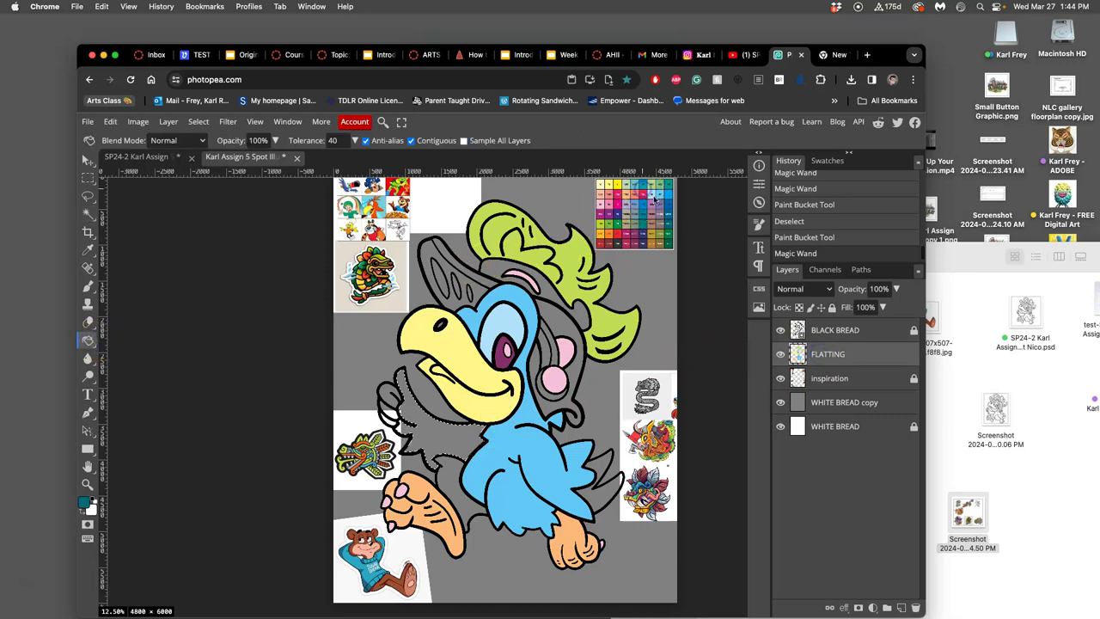
pyautogui.click(437, 440)
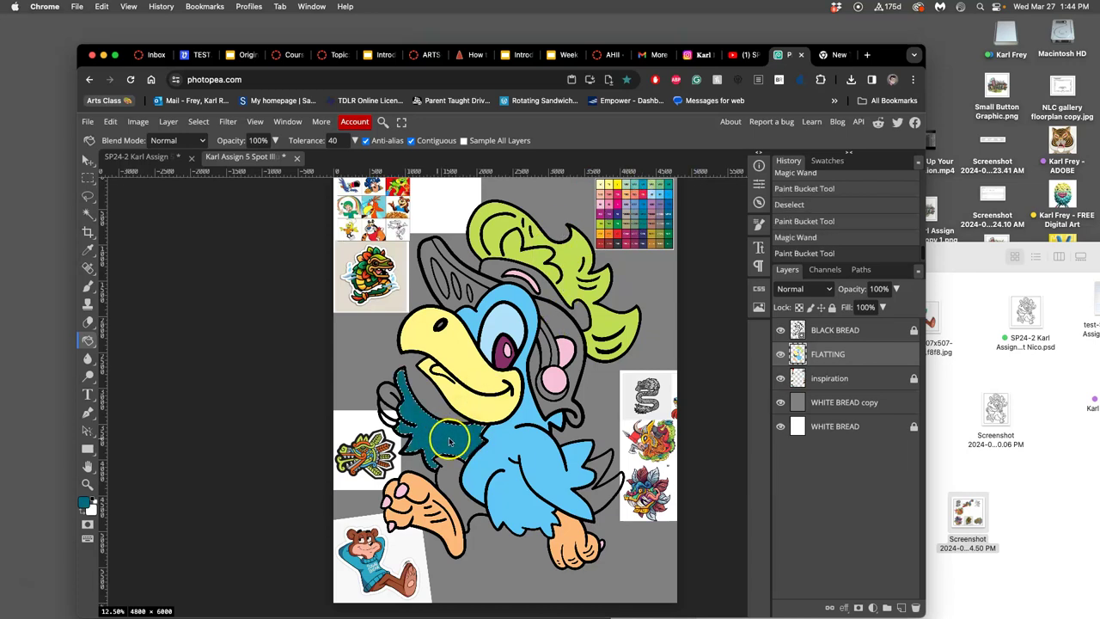
# Step: Magic Wand-select the right wing on BLACK BREAD and attempt a teal fill
pyautogui.hscroll(2, 451, 440)
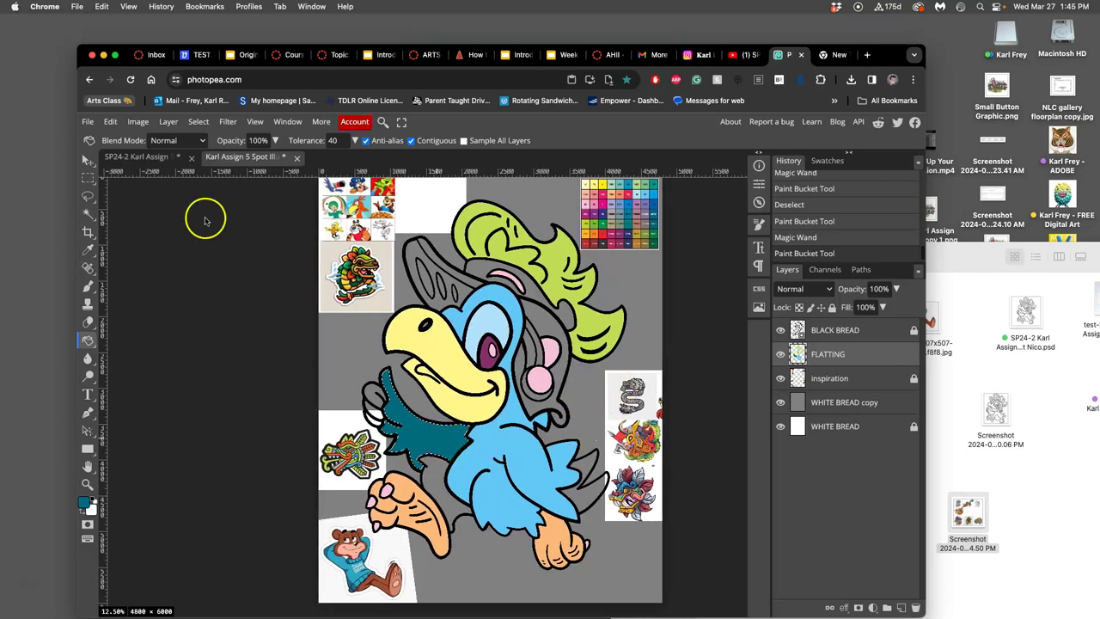
pyautogui.click(89, 213)
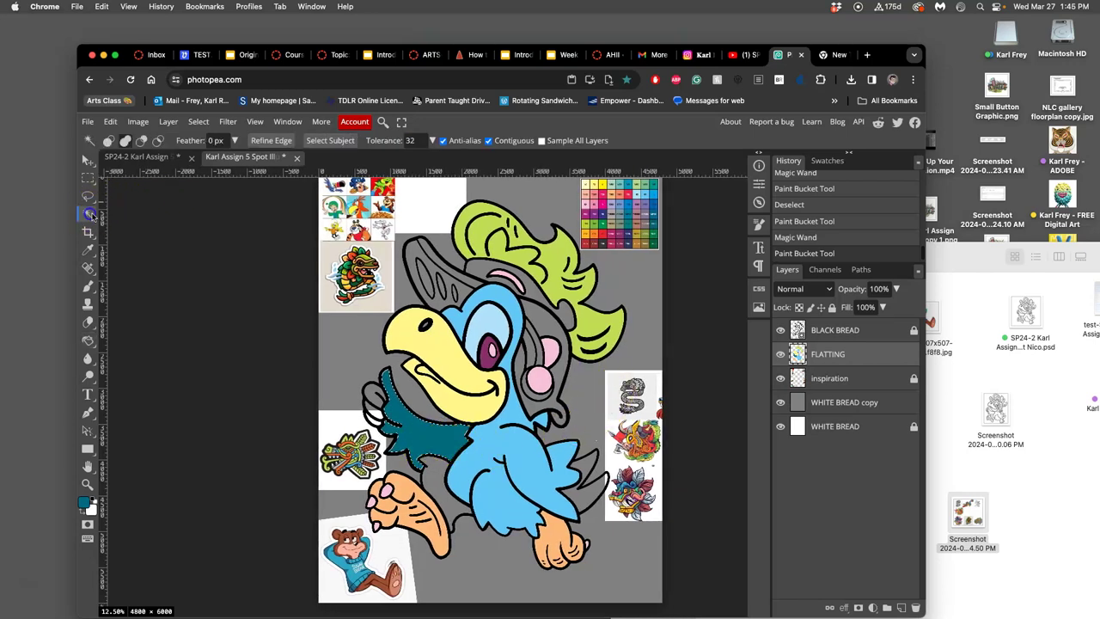
pyautogui.click(818, 339)
pyautogui.click(590, 500)
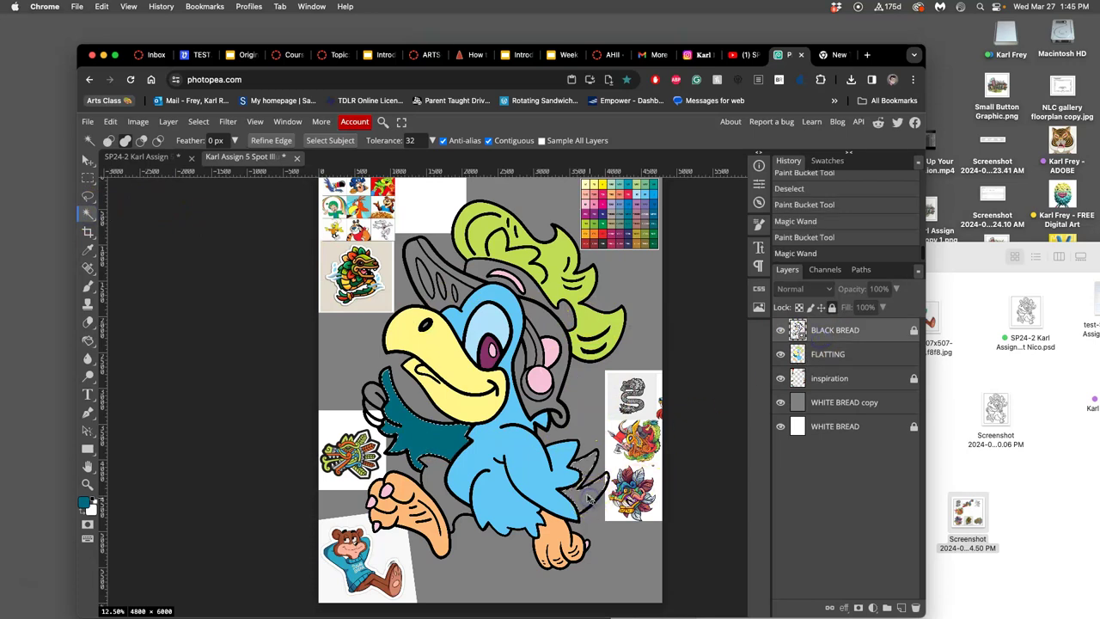
pyautogui.click(89, 339)
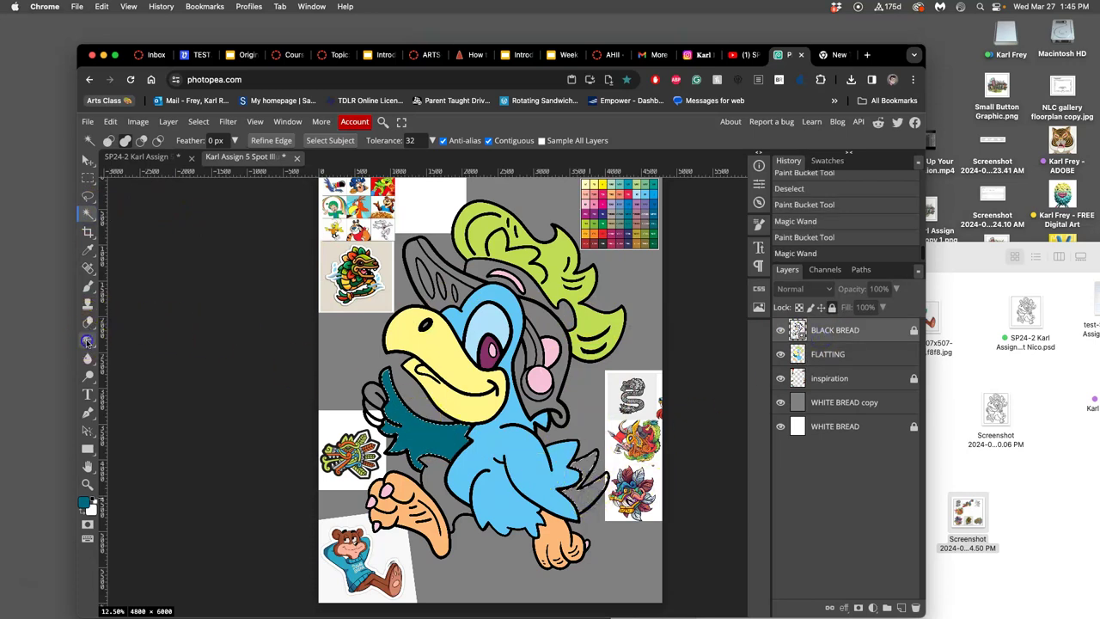
pyautogui.click(589, 500)
# Step: Fill the right wing teal on FLATTING and lock the WHITE BREAD copy layer
pyautogui.click(843, 365)
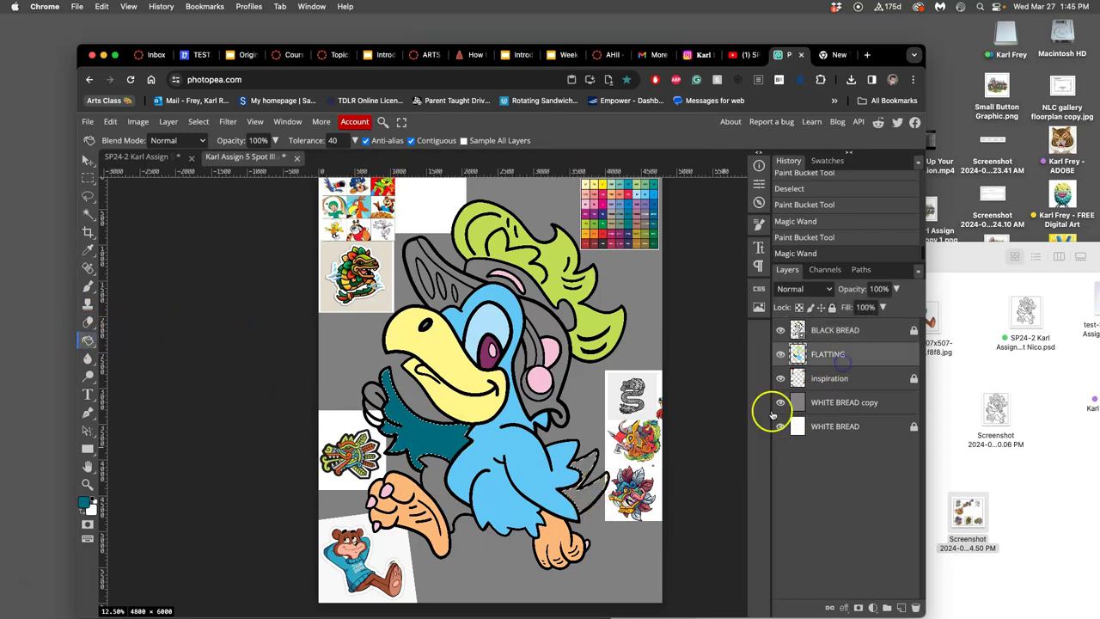
pyautogui.click(585, 501)
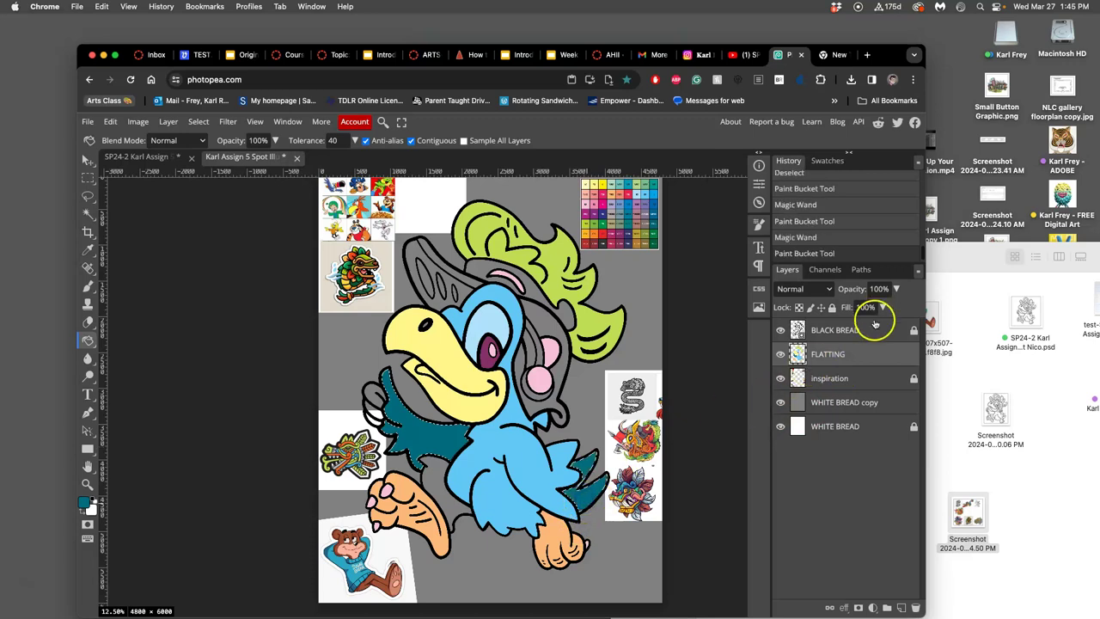
pyautogui.click(881, 400)
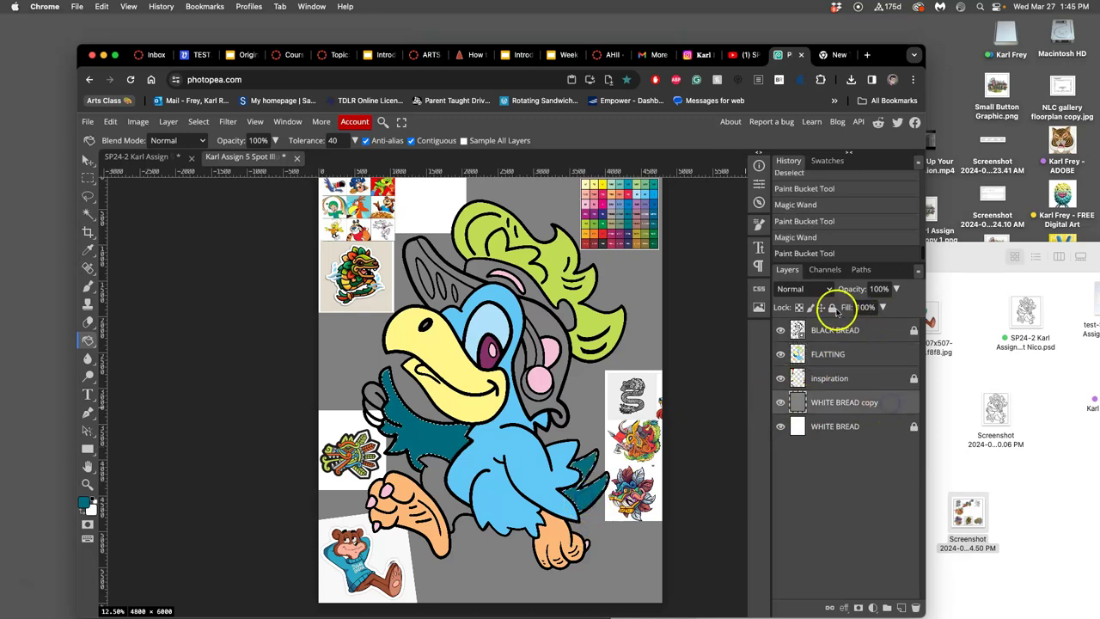
pyautogui.click(832, 307)
pyautogui.click(860, 356)
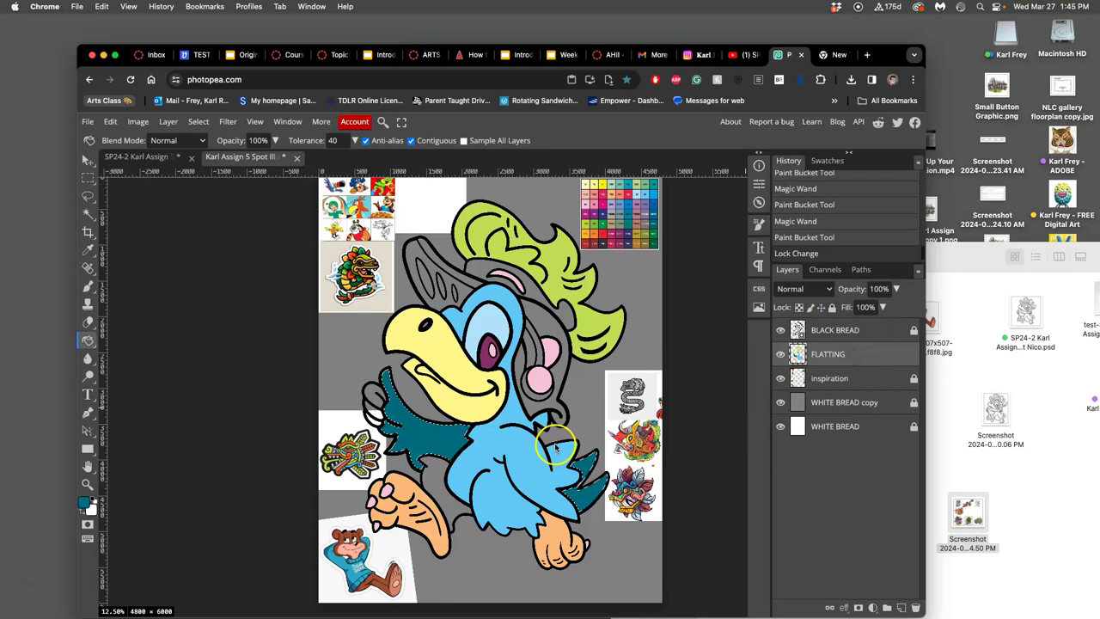
pyautogui.hscroll(3, 545, 450)
pyautogui.hscroll(-3, 497, 443)
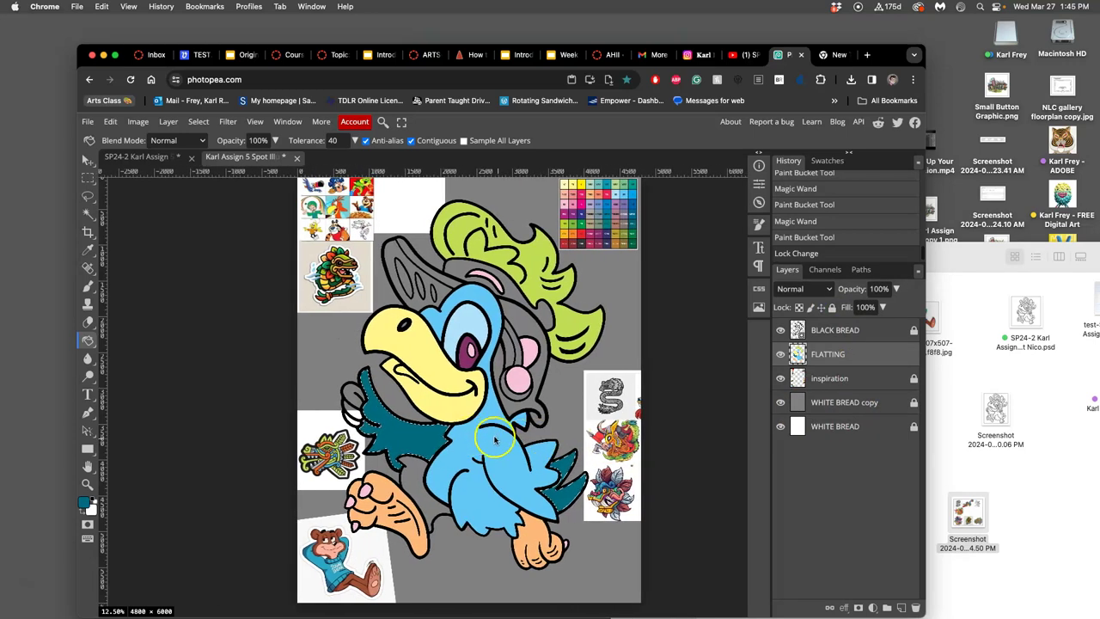
pyautogui.hscroll(-2, 612, 397)
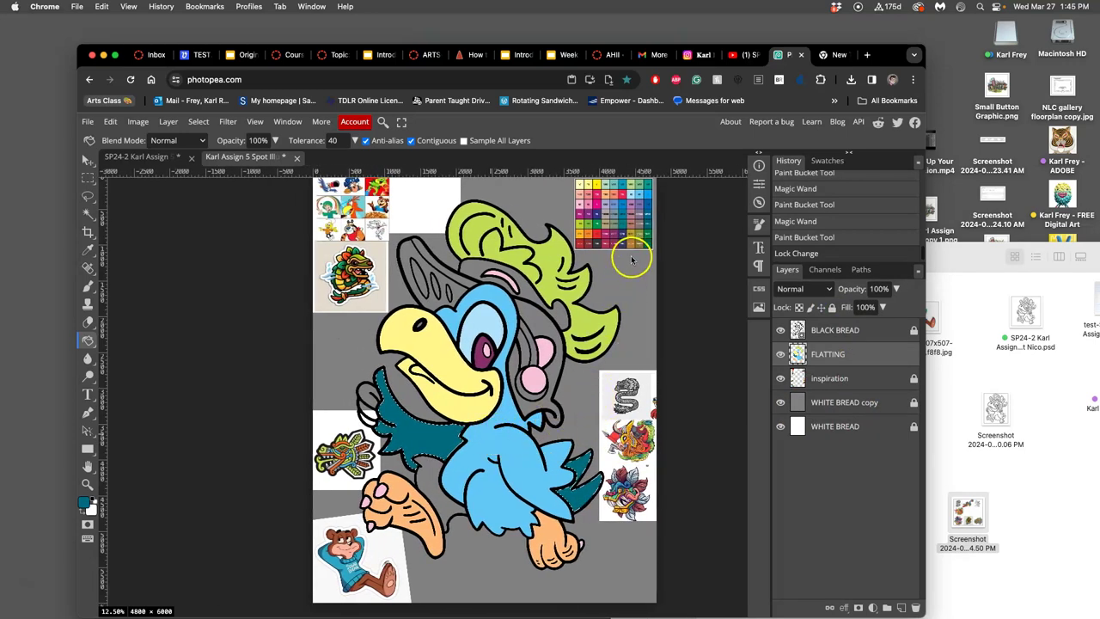
# Step: Magic Wand-select the hand and adjoining wing-edge areas on BLACK BREAD
pyautogui.click(840, 332)
pyautogui.click(87, 214)
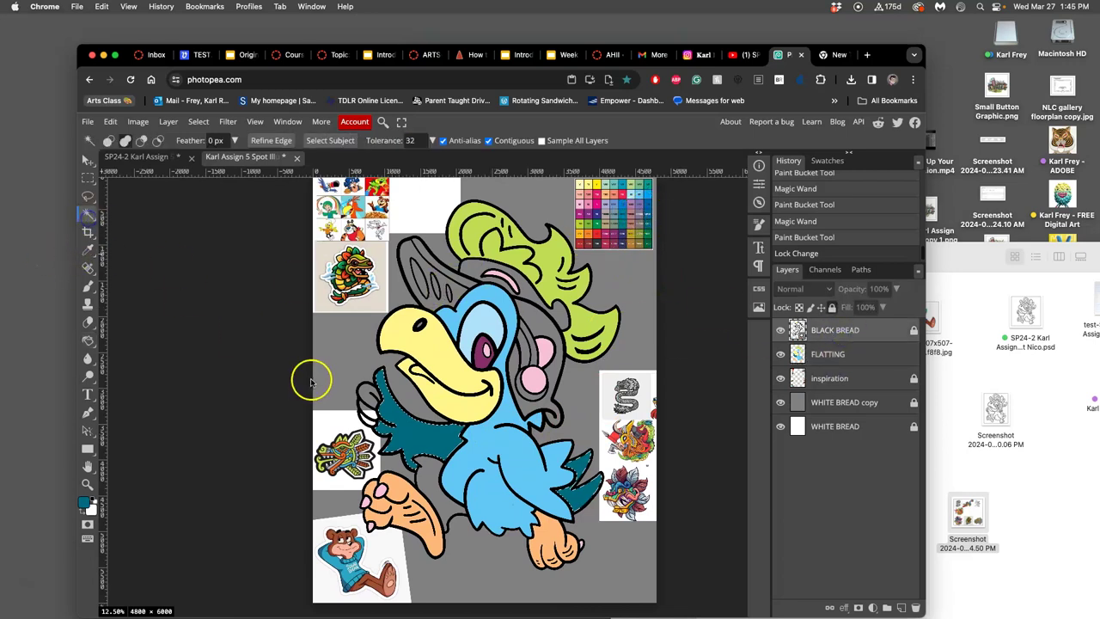
pyautogui.click(368, 394)
pyautogui.click(368, 413)
pyautogui.click(352, 400)
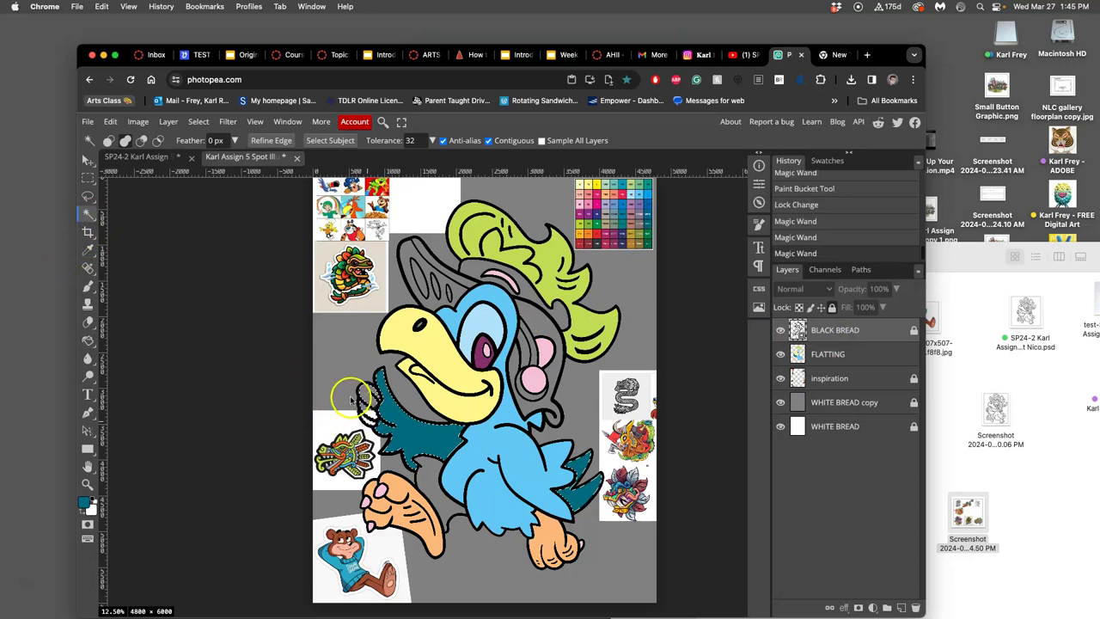
pyautogui.scroll(6, 503, 373)
pyautogui.scroll(-5, 391, 372)
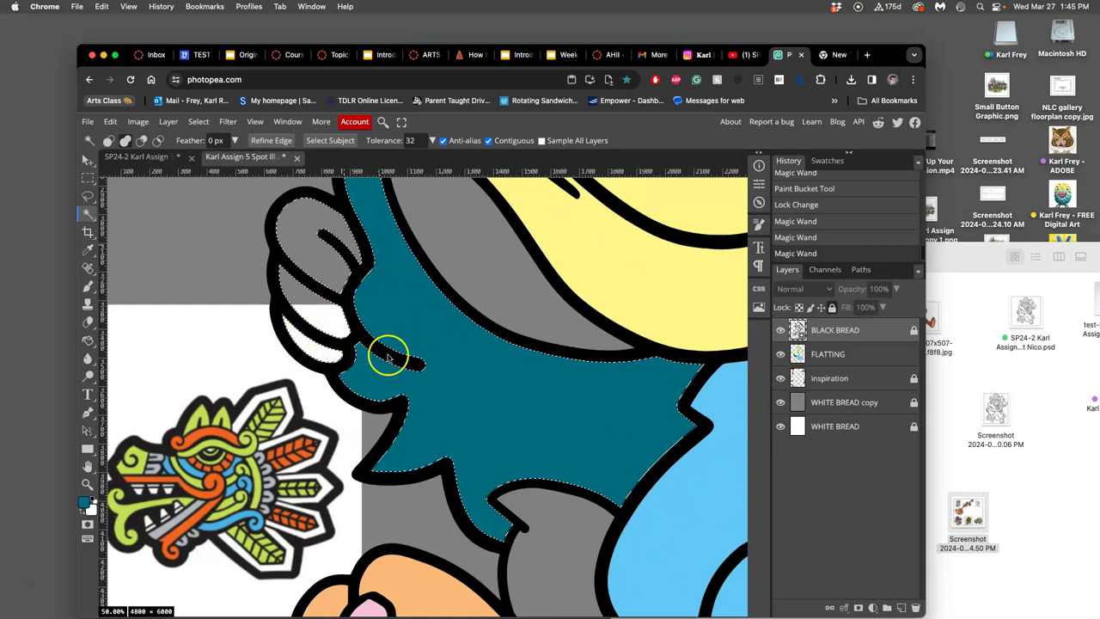
pyautogui.scroll(-3, 422, 375)
pyautogui.scroll(5, 488, 352)
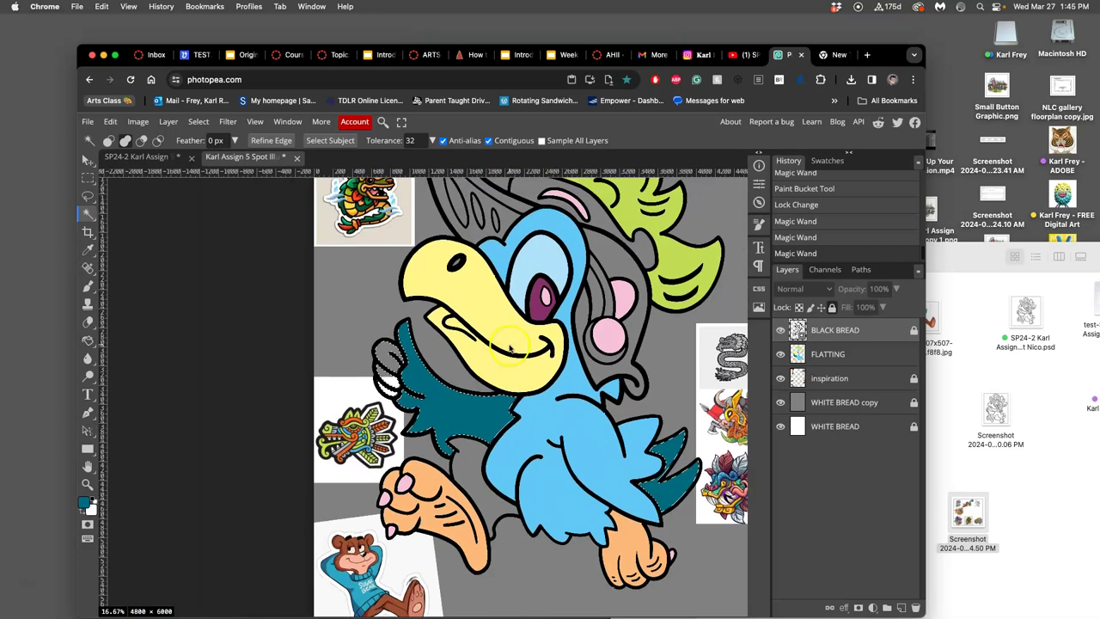
pyautogui.hscroll(1, 507, 348)
# Step: Paint Bucket the hand, thumb and remaining hand part light blue on FLATTING
pyautogui.click(847, 356)
pyautogui.scroll(2, 685, 258)
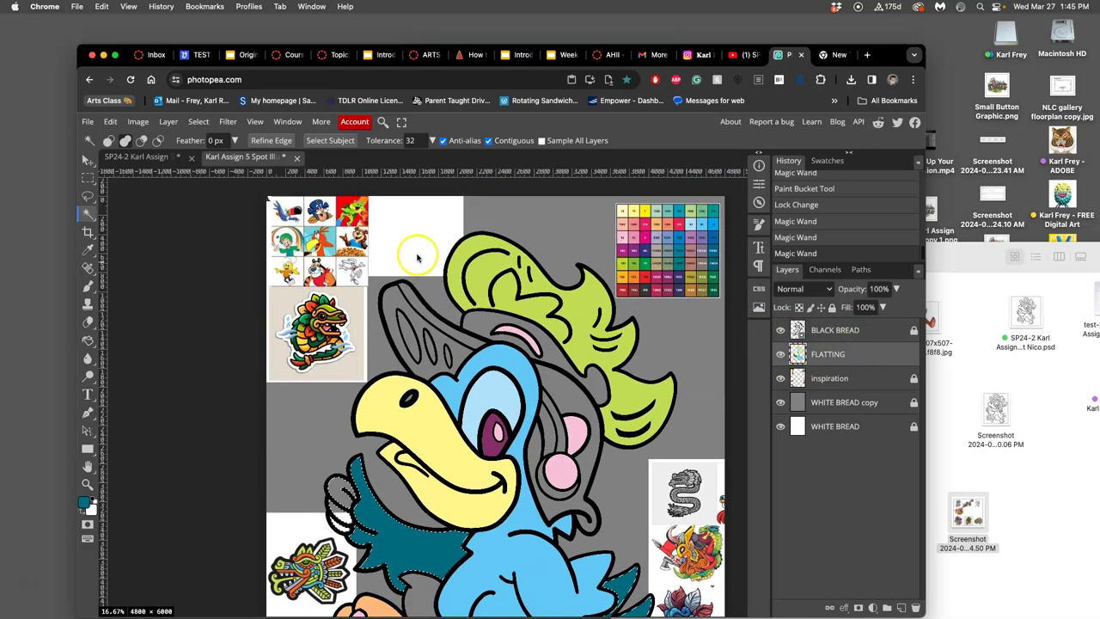
pyautogui.click(88, 339)
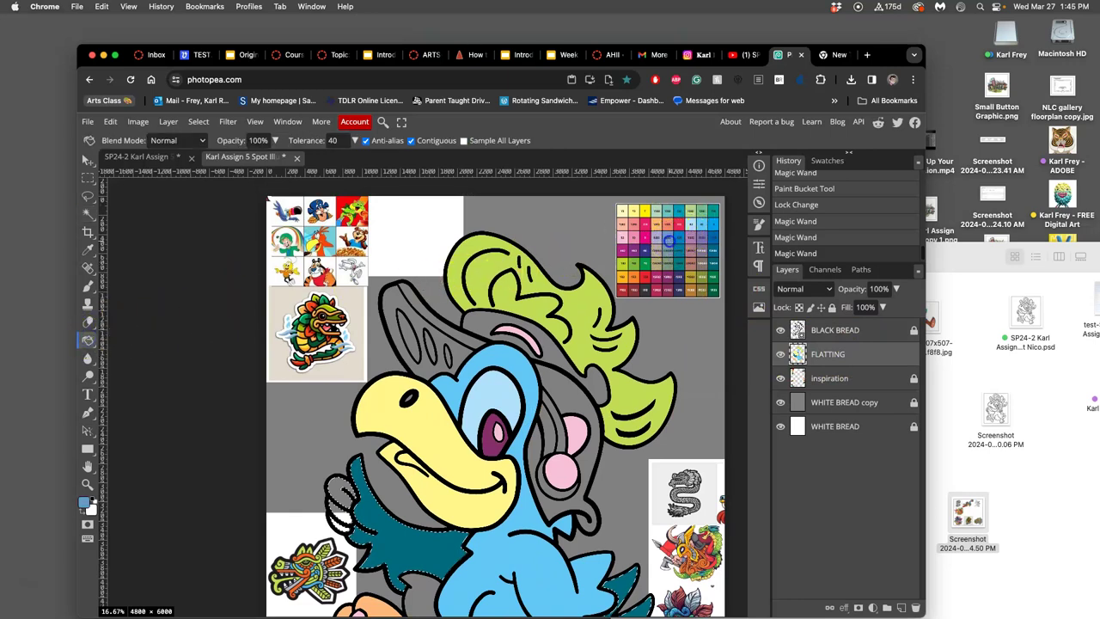
pyautogui.click(340, 488)
pyautogui.hscroll(2, 454, 479)
pyautogui.scroll(-5, 442, 473)
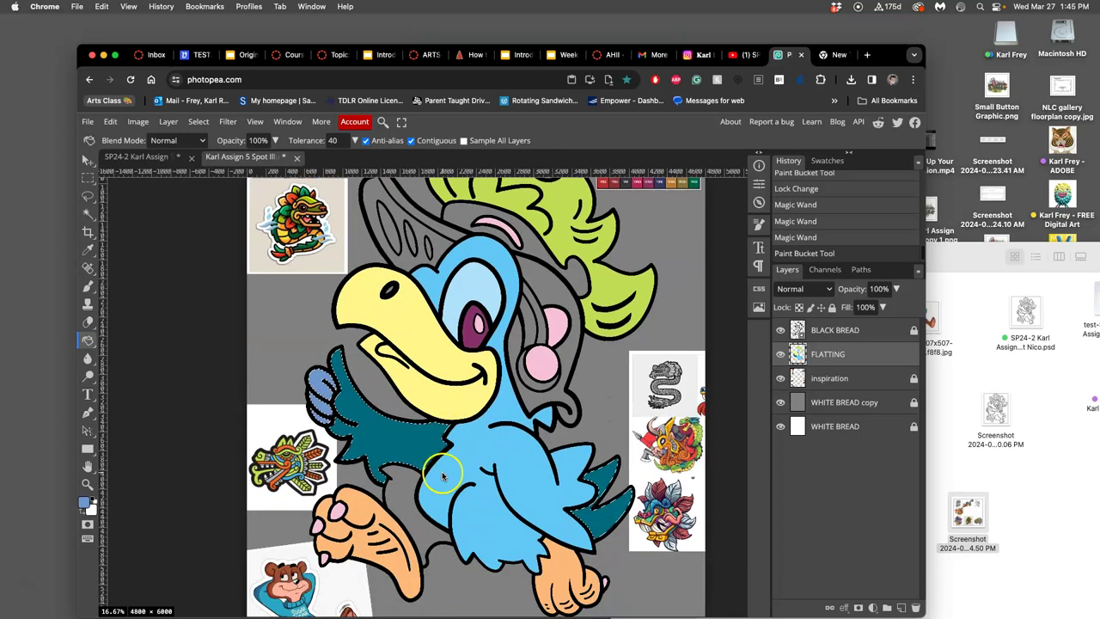
pyautogui.scroll(5, 447, 473)
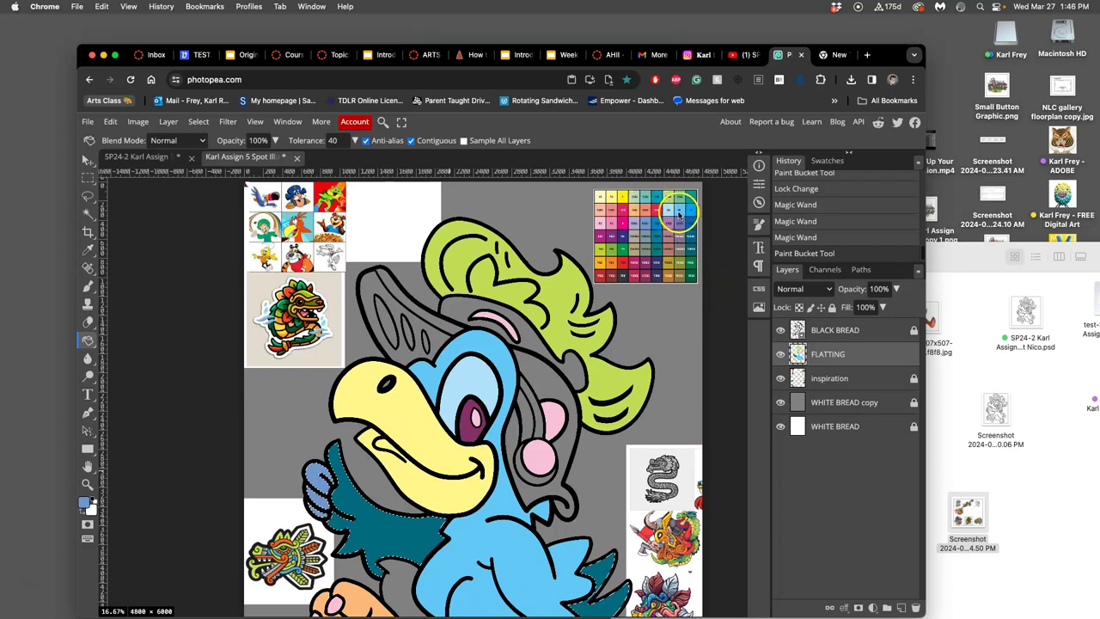
pyautogui.click(314, 475)
pyautogui.click(319, 499)
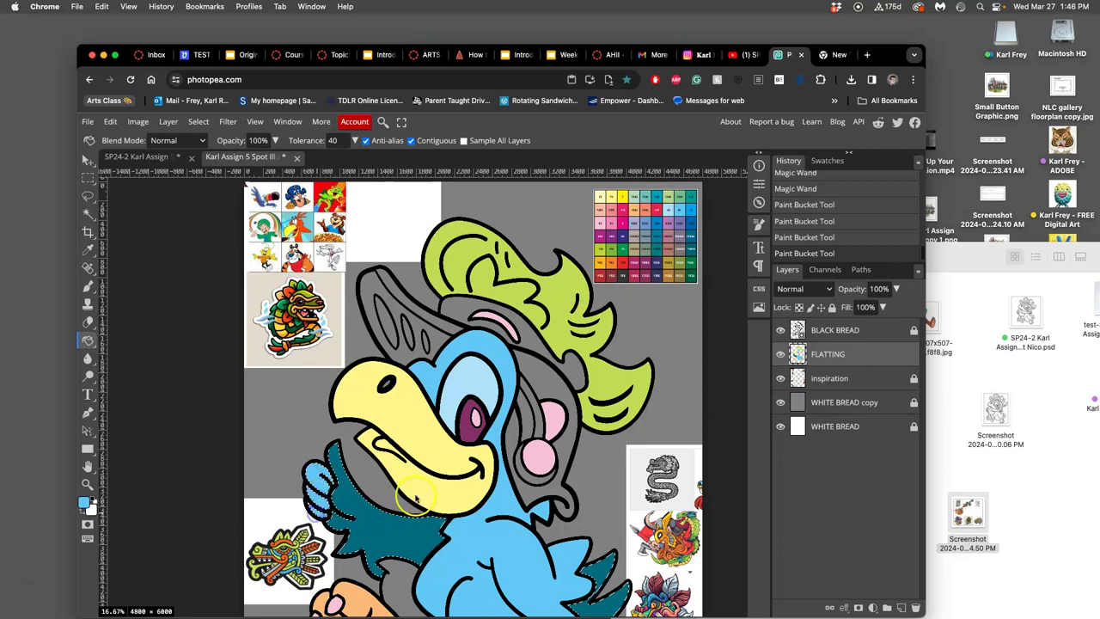
pyautogui.hscroll(2, 434, 477)
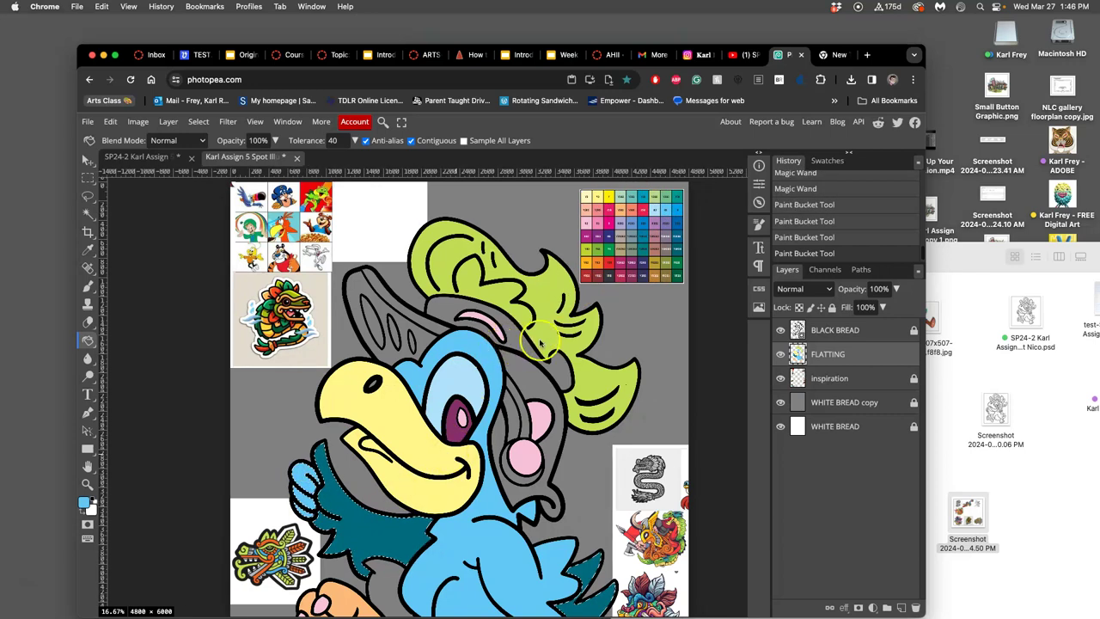
# Step: Select the hat band on BLACK BREAD and fill it warm grey-brown on FLATTING
pyautogui.click(848, 334)
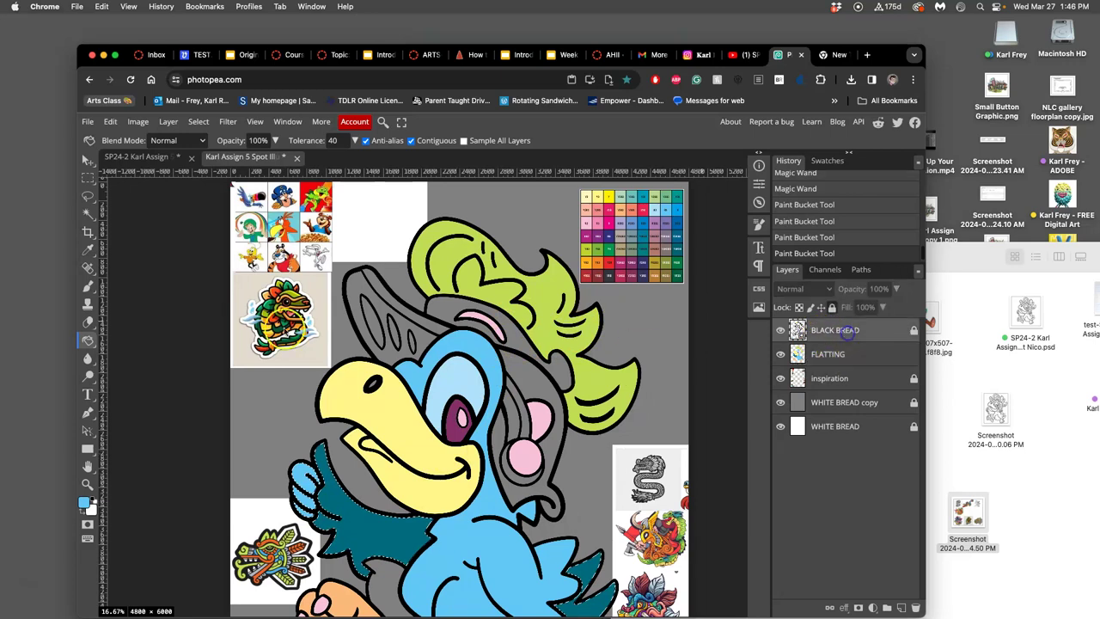
pyautogui.click(87, 213)
pyautogui.click(440, 308)
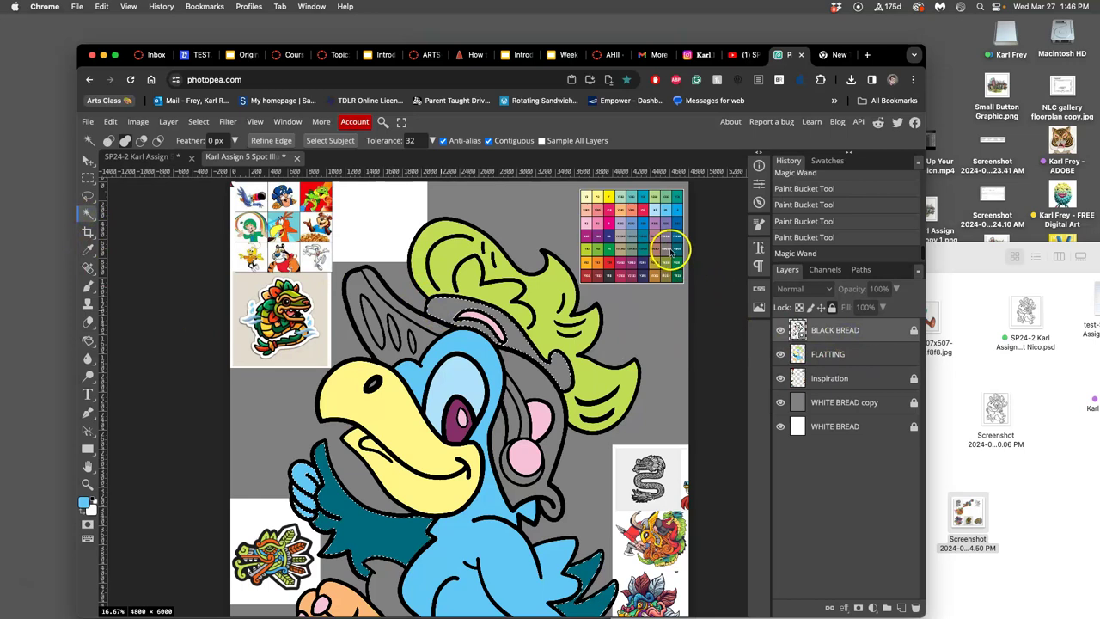
pyautogui.click(87, 340)
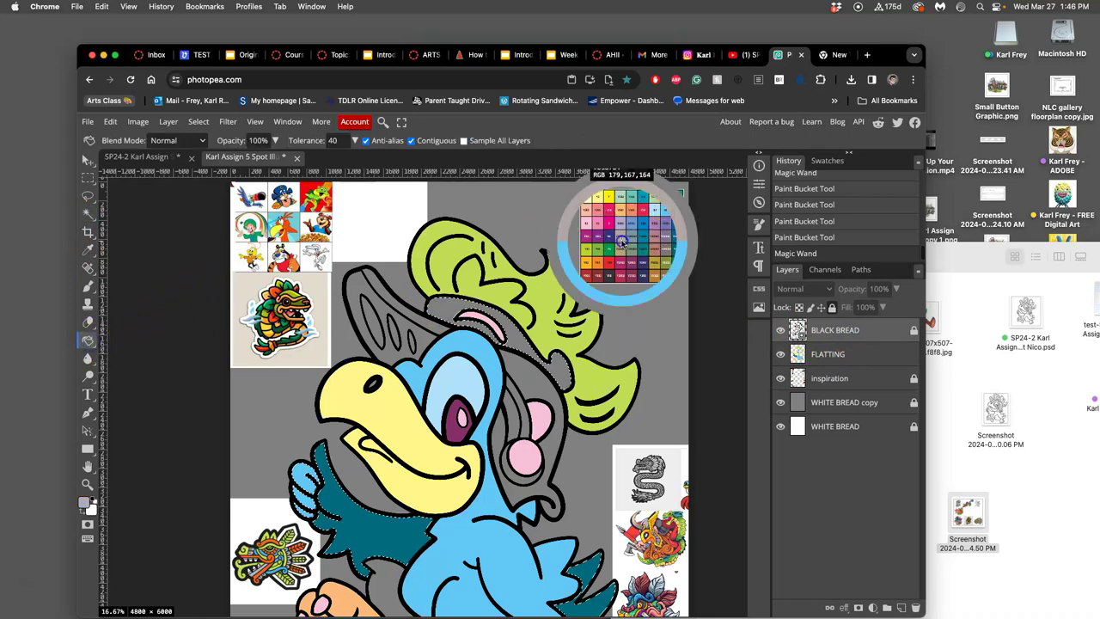
pyautogui.click(812, 355)
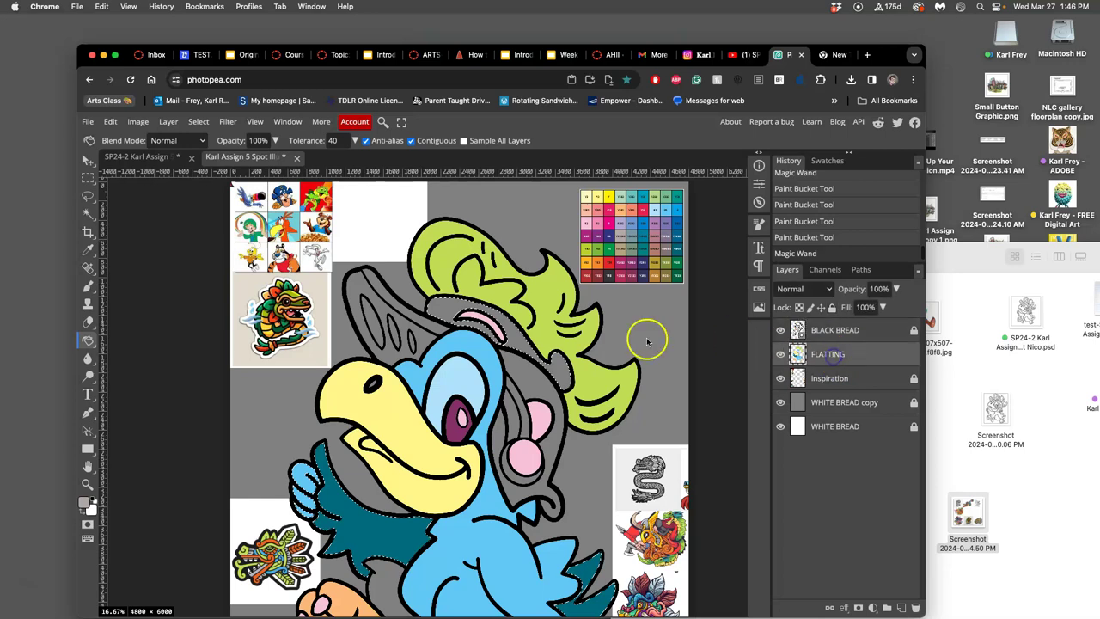
pyautogui.click(447, 311)
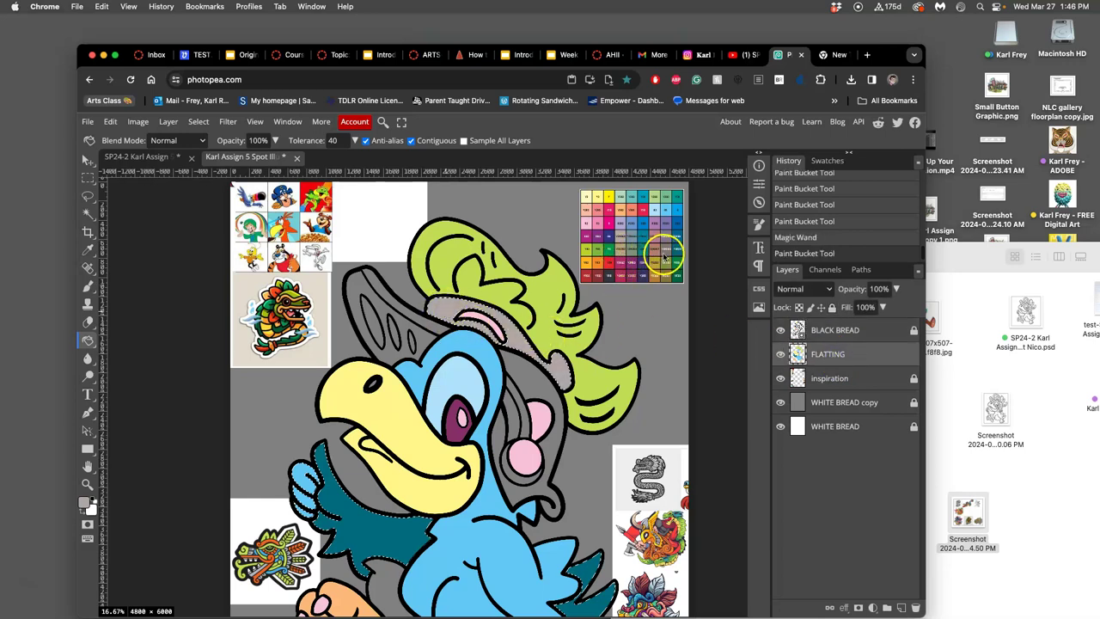
# Step: Select the grey hat-brim and cheek-side areas and fill them grey-brown on FLATTING as well
pyautogui.click(829, 330)
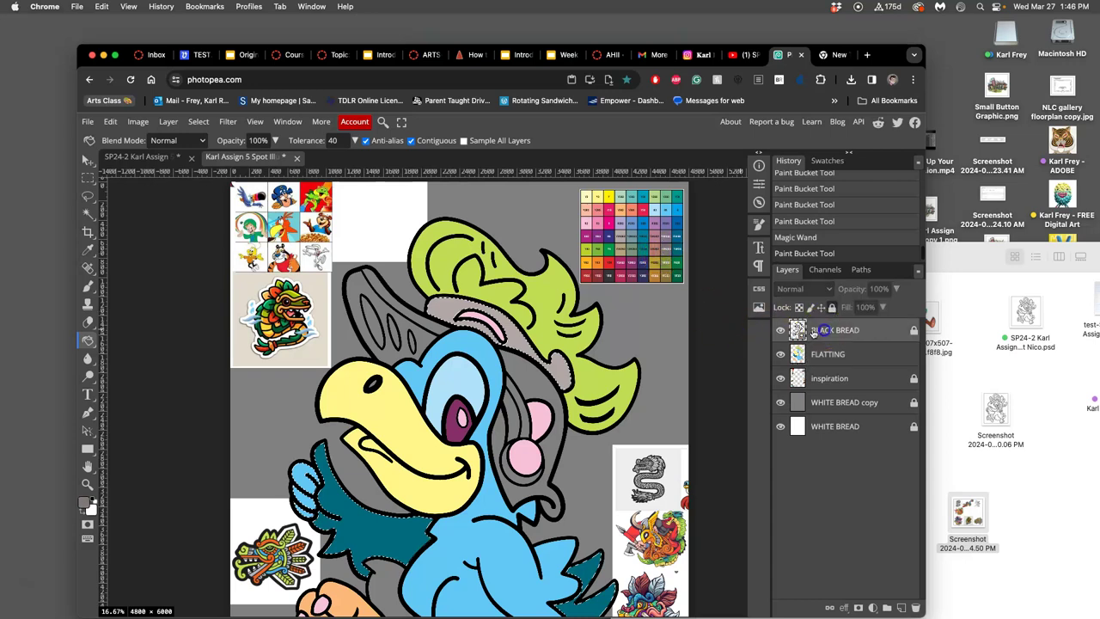
pyautogui.click(88, 212)
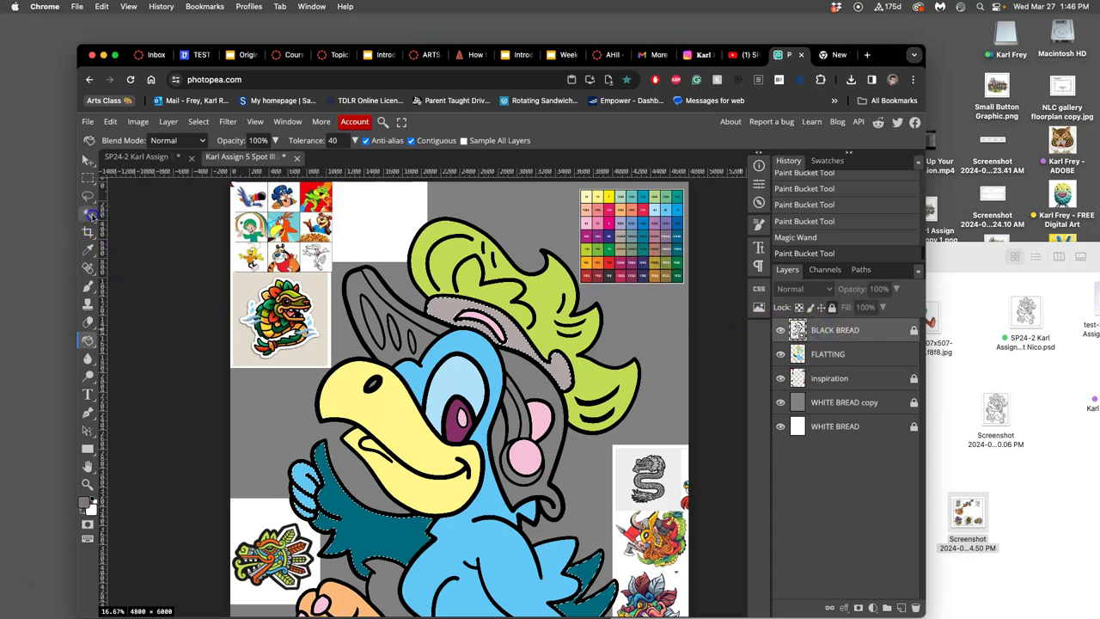
pyautogui.click(409, 325)
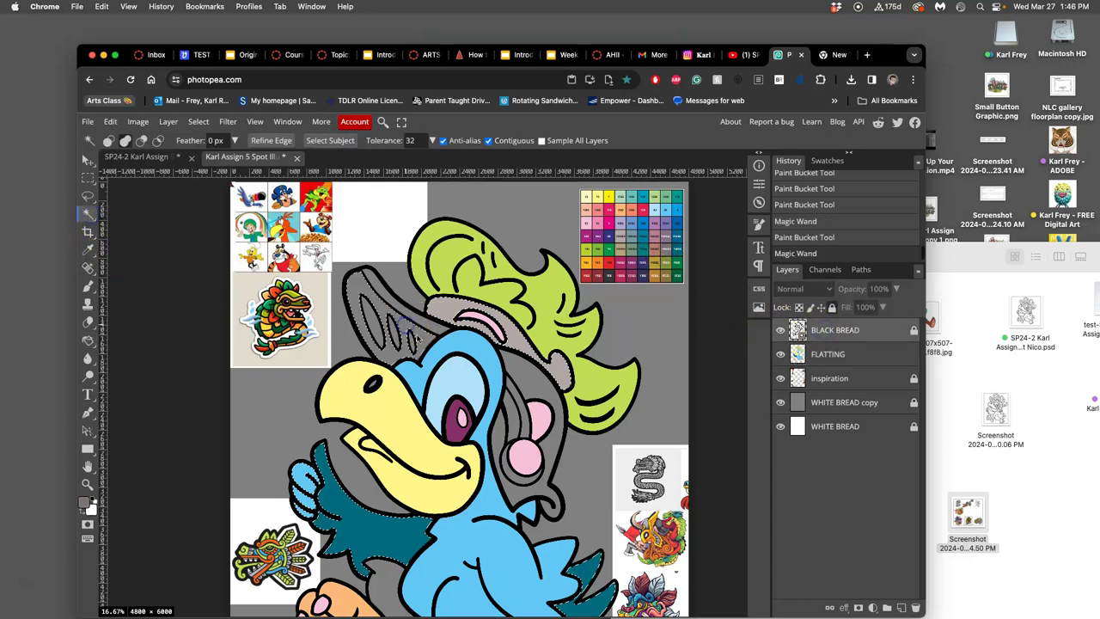
pyautogui.keyDown('shift'); pyautogui.click(503, 430); pyautogui.keyUp('shift')
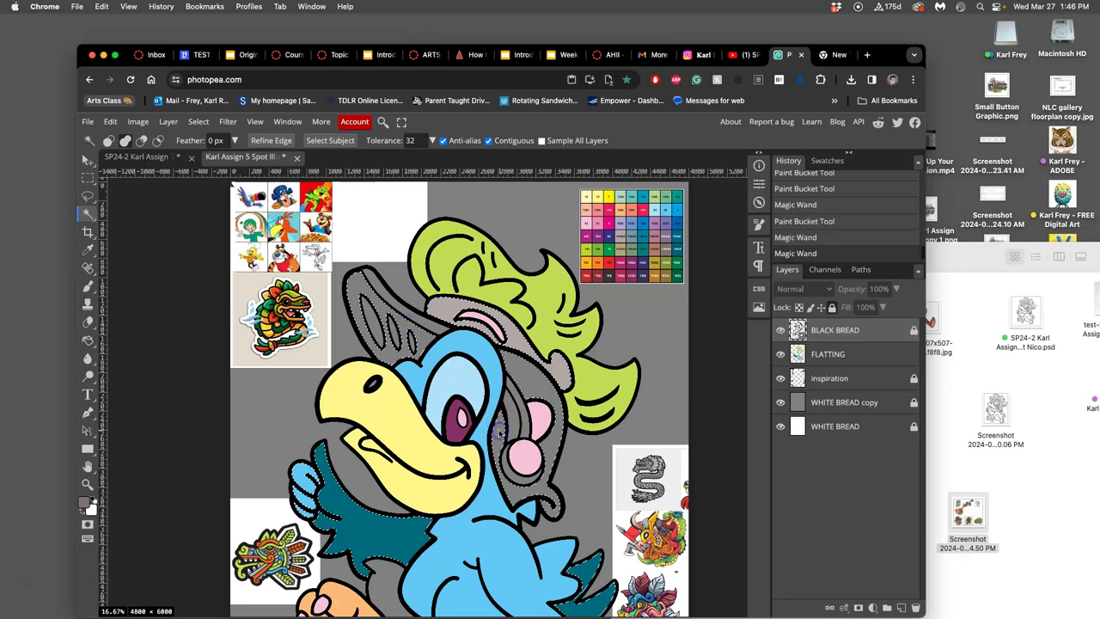
pyautogui.click(88, 340)
pyautogui.click(381, 308)
pyautogui.click(872, 352)
pyautogui.click(388, 315)
pyautogui.click(445, 341)
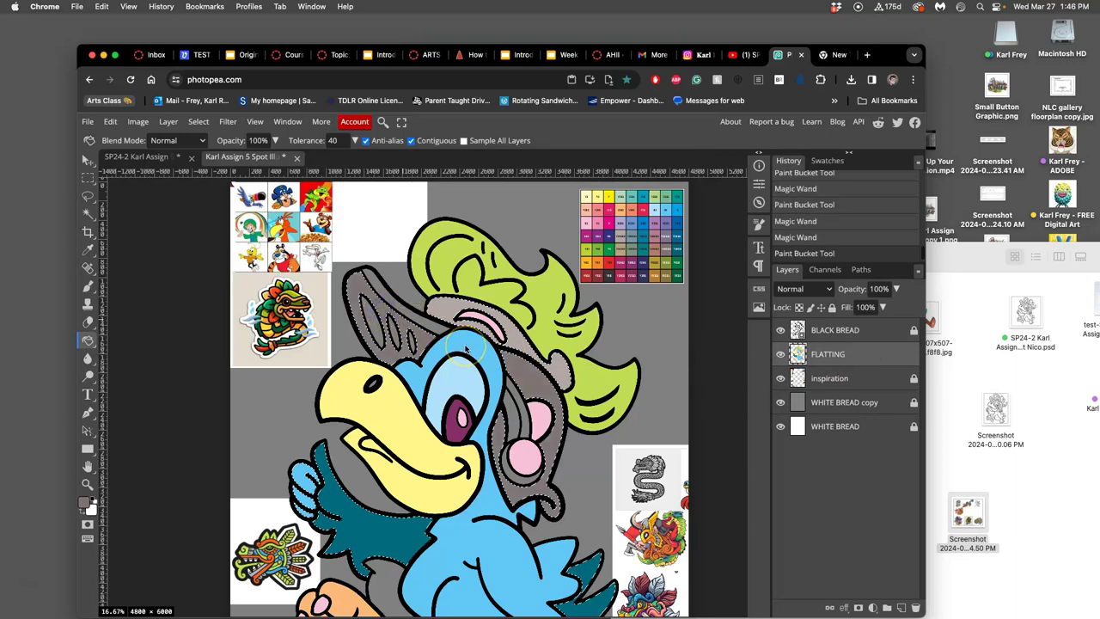
pyautogui.click(403, 324)
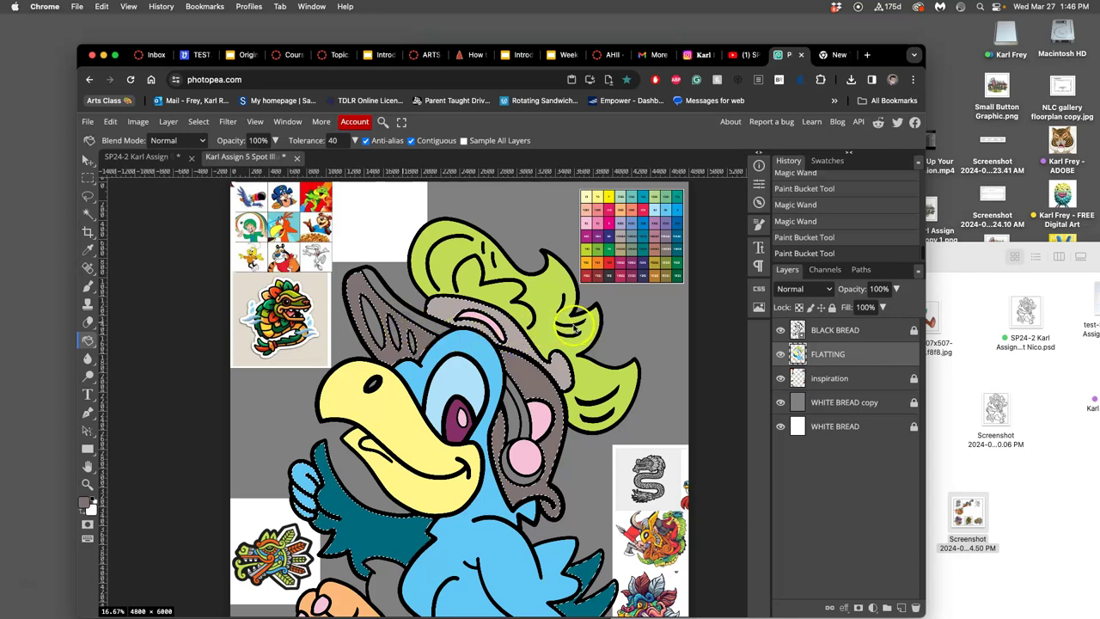
# Step: Clear the selection and save the document with Ctrl+S
pyautogui.press('super+d')
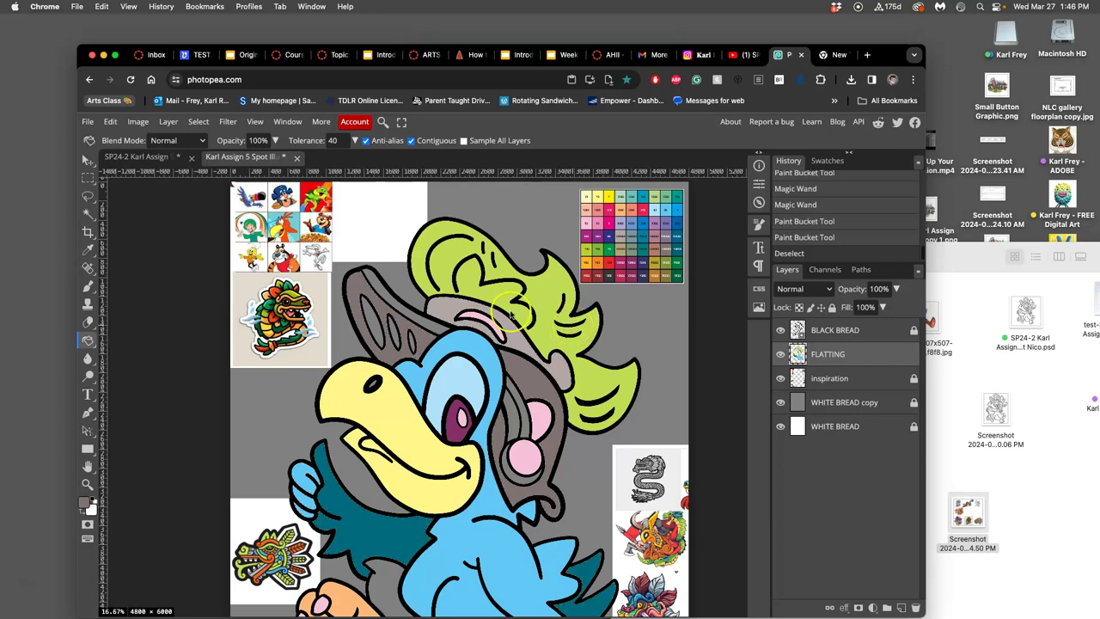
pyautogui.scroll(-1, 485, 297)
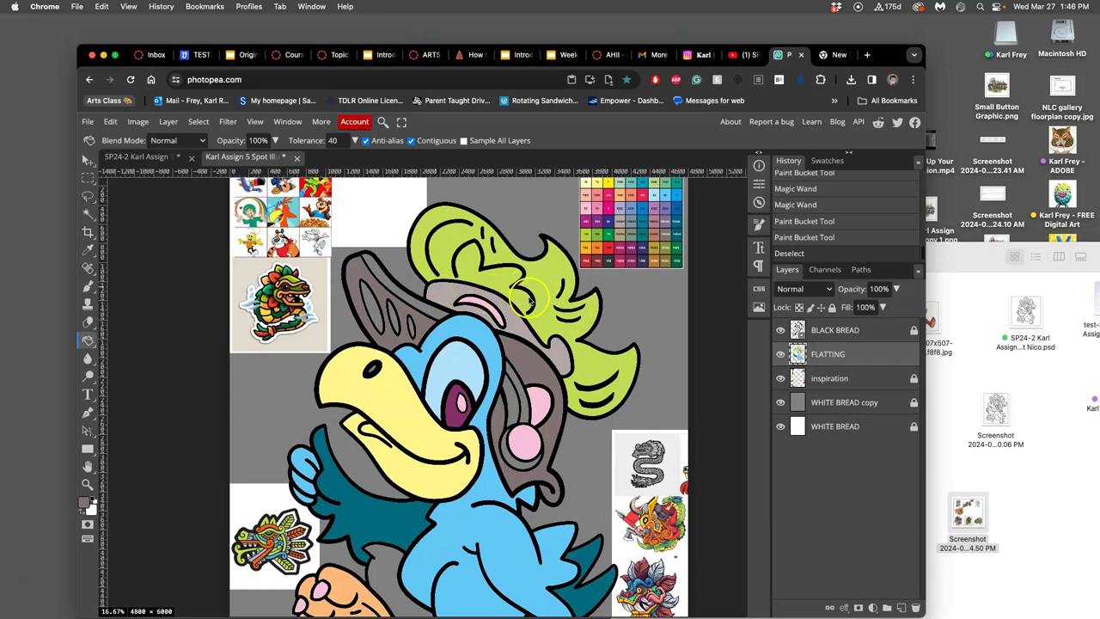
pyautogui.press('super+s')
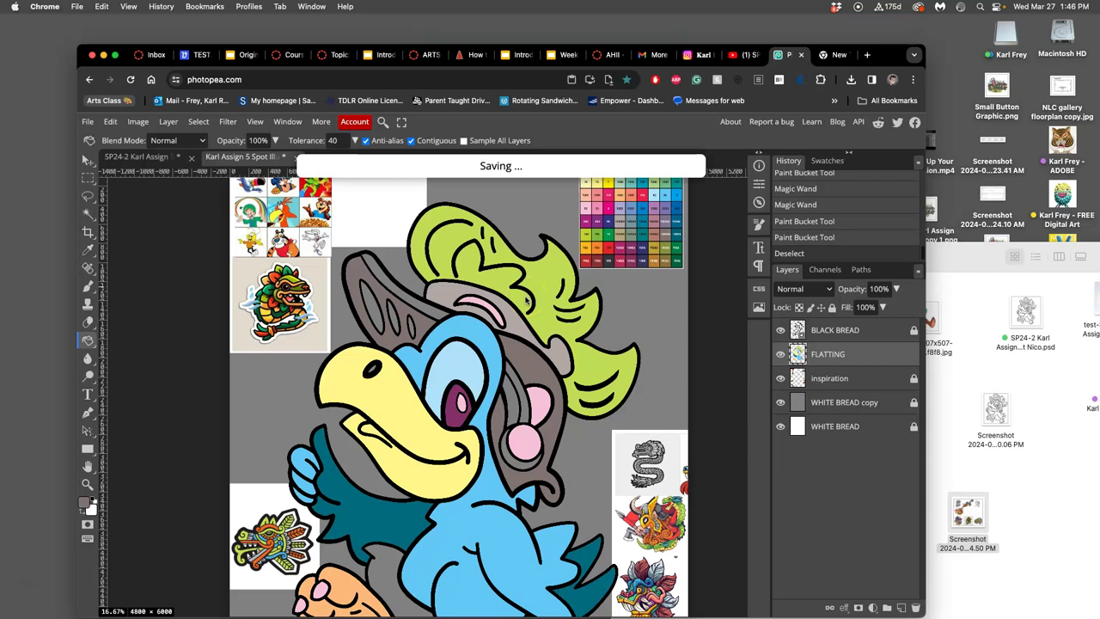
# Step: Toggle the gray WHITE BREAD copy layer's visibility, leaving it hidden so the flats sit on white
pyautogui.scroll(-3, 572, 310)
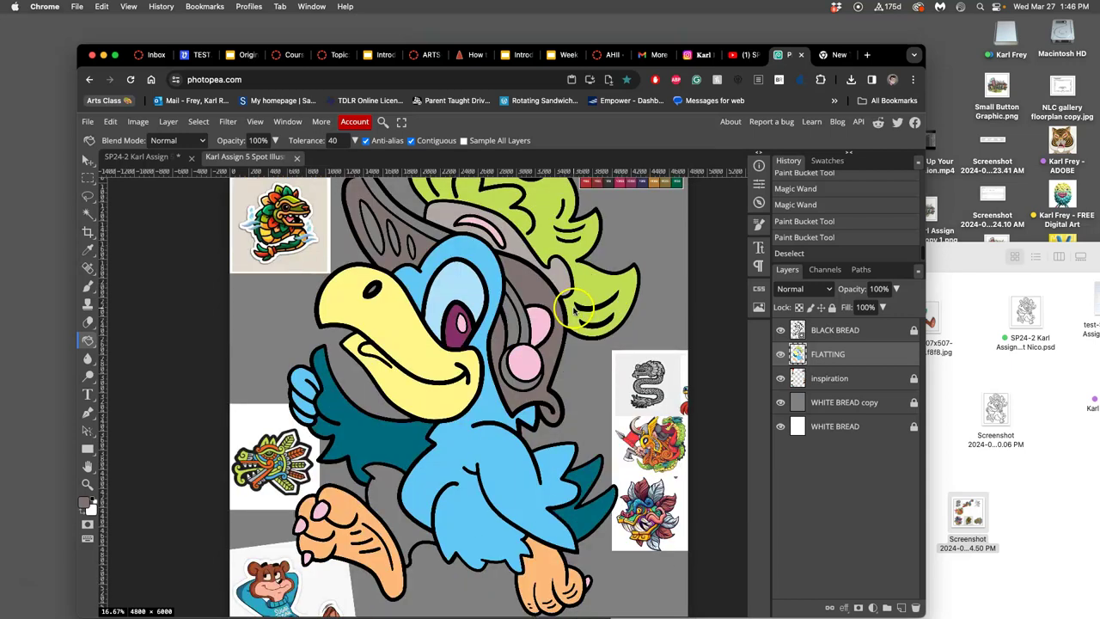
pyautogui.scroll(3, 575, 308)
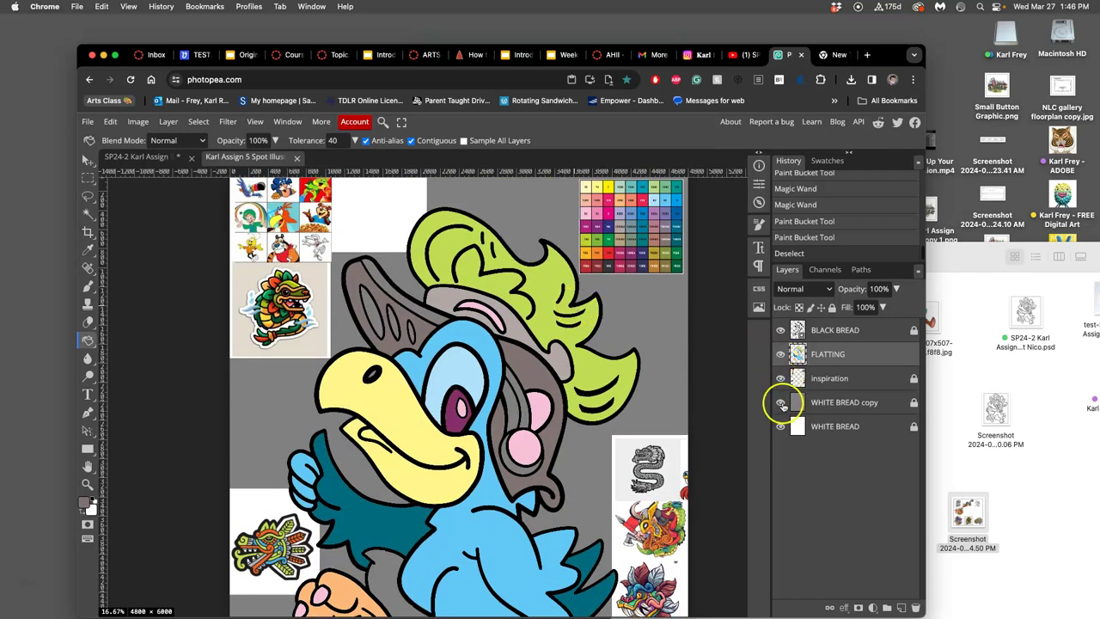
pyautogui.click(781, 402)
pyautogui.click(780, 403)
pyautogui.click(780, 404)
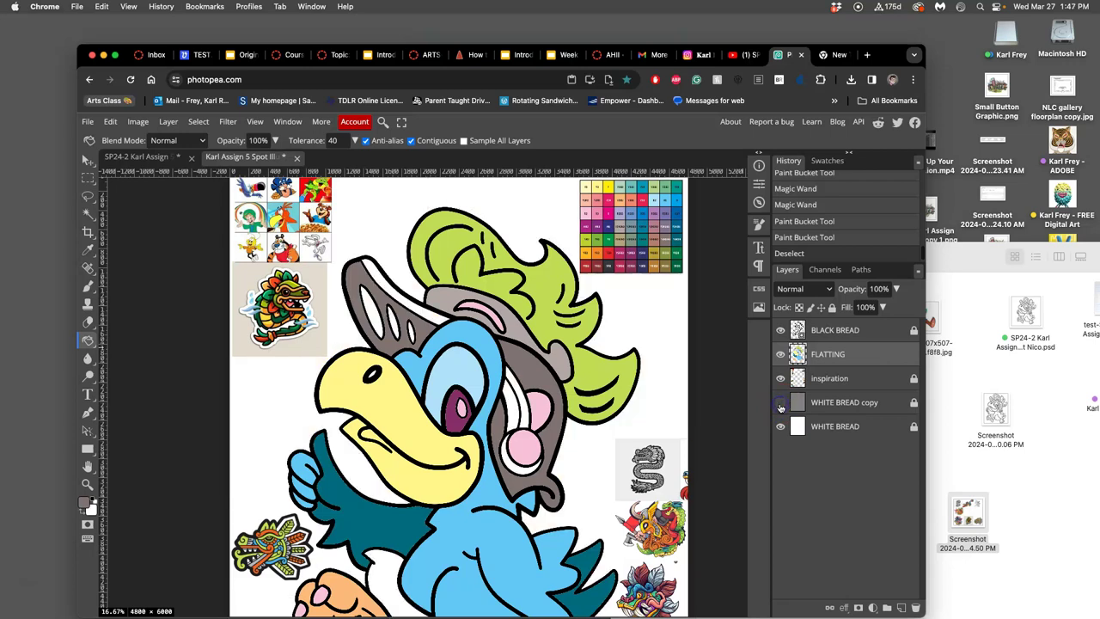
pyautogui.click(781, 404)
pyautogui.click(781, 404)
pyautogui.click(780, 404)
pyautogui.click(781, 404)
pyautogui.scroll(-5, 584, 344)
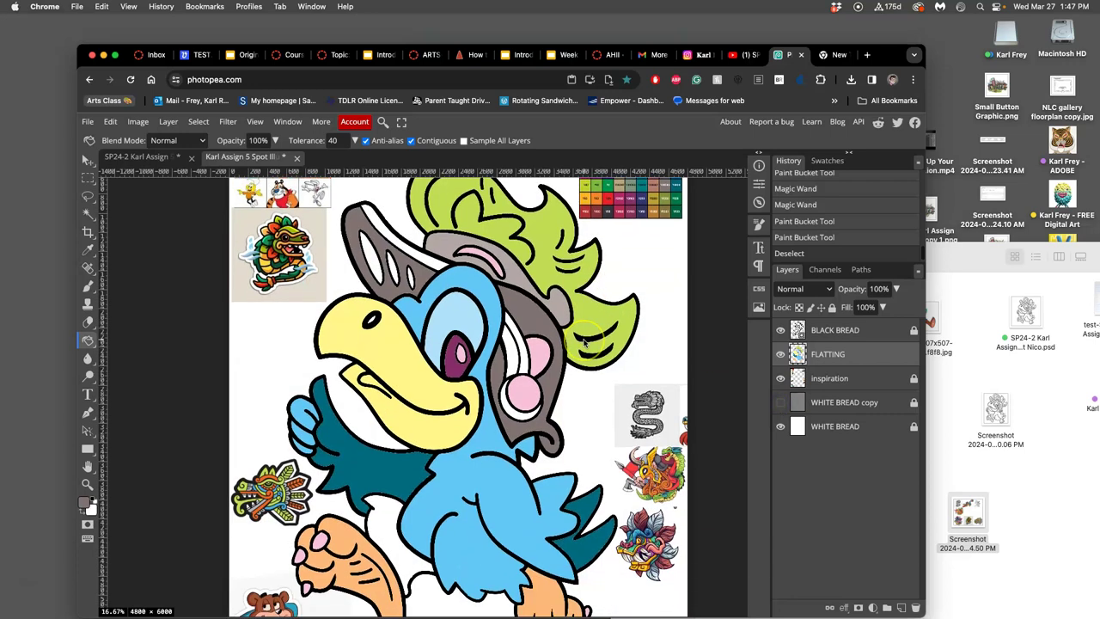